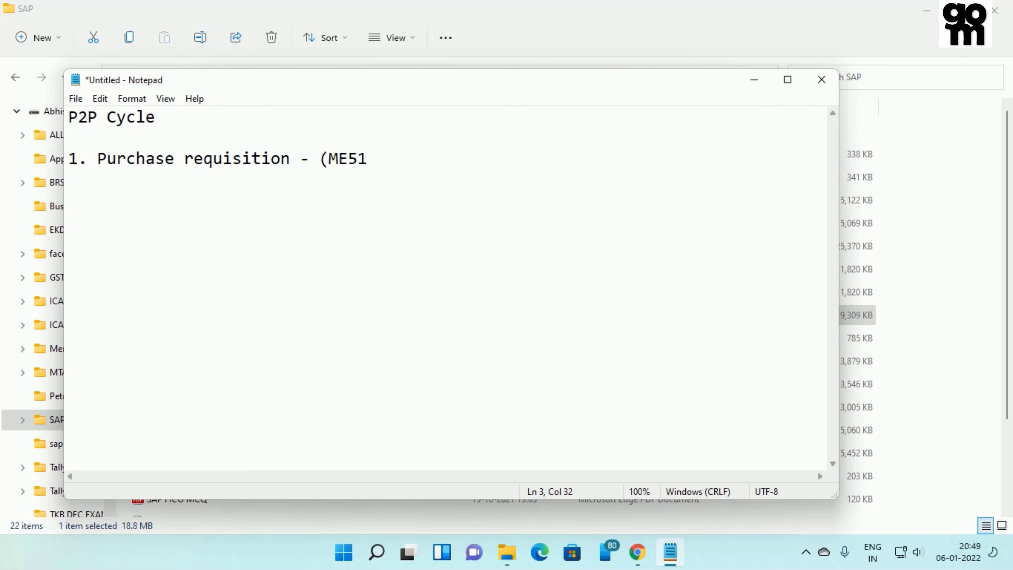
Step: Finish the ME51N line and add '2. Purchase Order (ME21N)' on the next line
type("N)")
key("Return")
key("Return")
key("Return")
type("2. pUR")
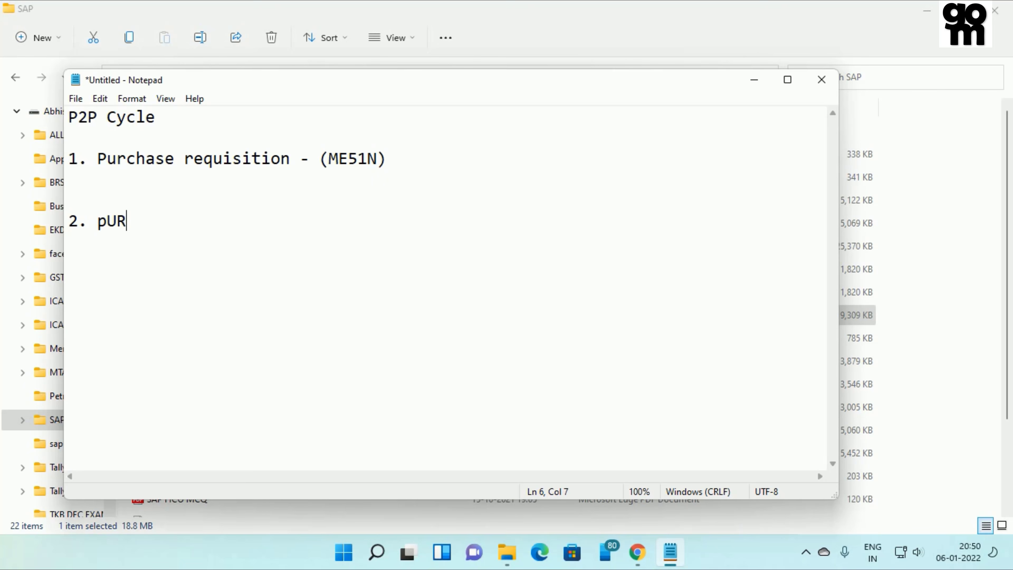
key("BackSpace")
key("BackSpace")
key("BackSpace")
type("p")
key("BackSpace")
type("PUr")
key("BackSpace")
key("BackSpace")
type("urchas")
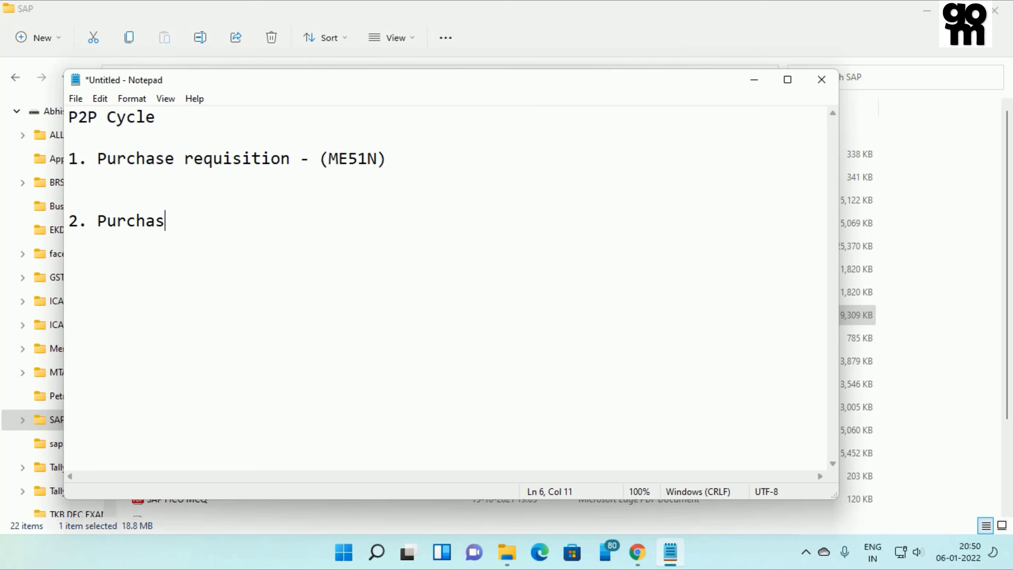
type("e Order (")
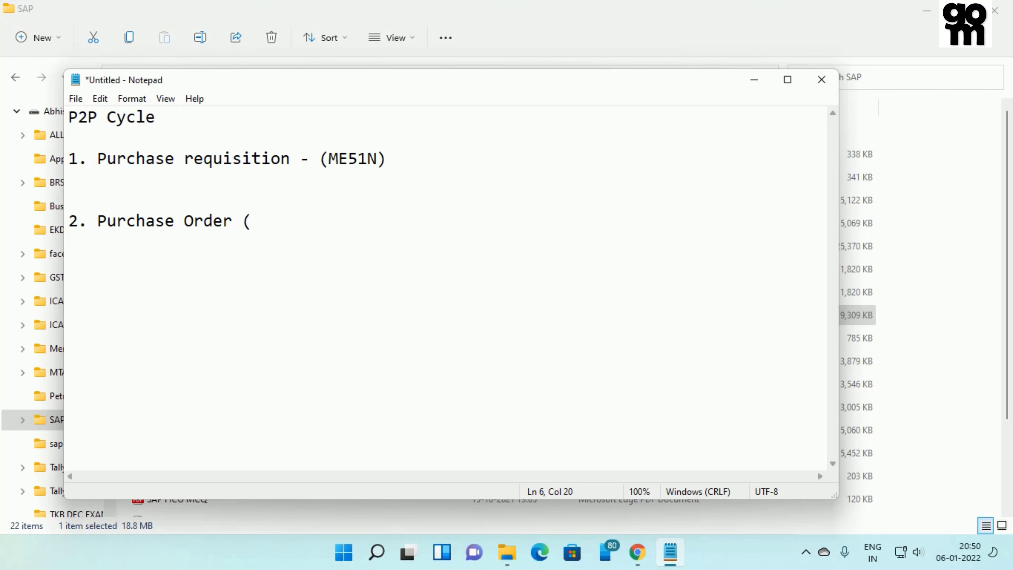
type("Me")
key("BackSpace")
type("E21N)")
Step: Add a third item reading '3. GRN (Good Reciept Note) - (MIGO'
key("Return")
key("Return")
key("Return")
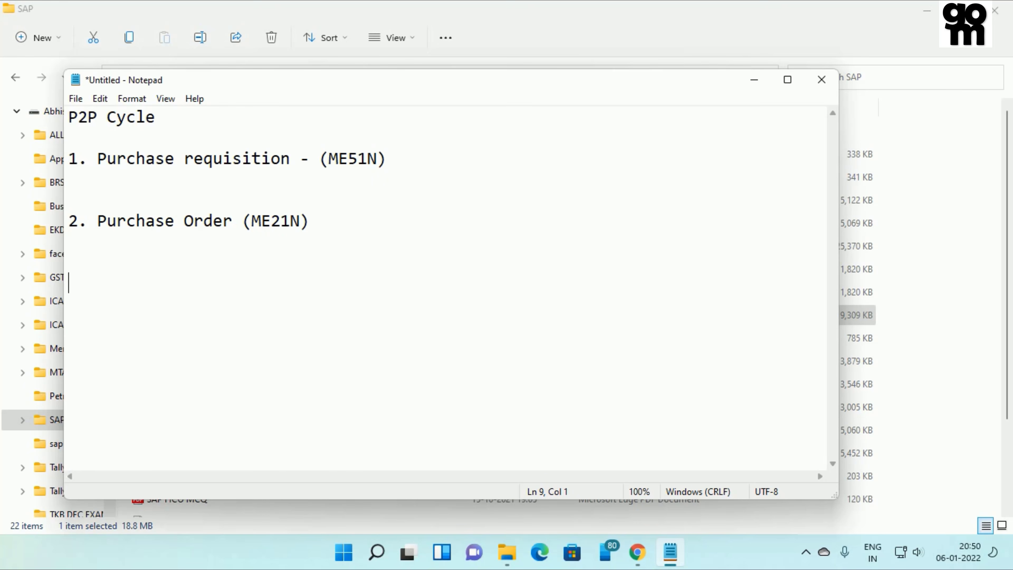
type("2")
key("BackSpace")
key("BackSpace")
type("3. gr")
key("BackSpace")
key("BackSpace")
type("GRN (")
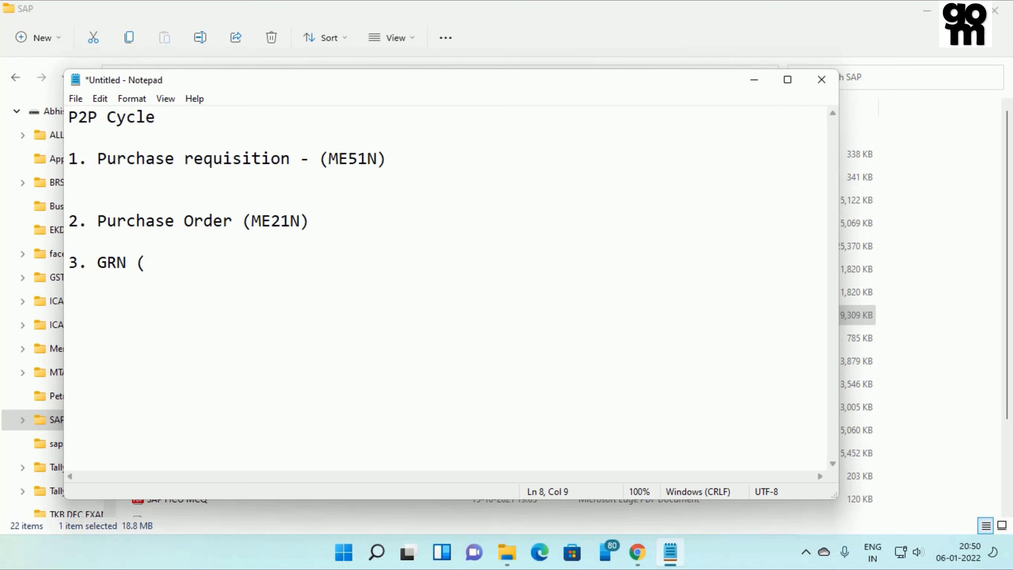
type("Good Reci")
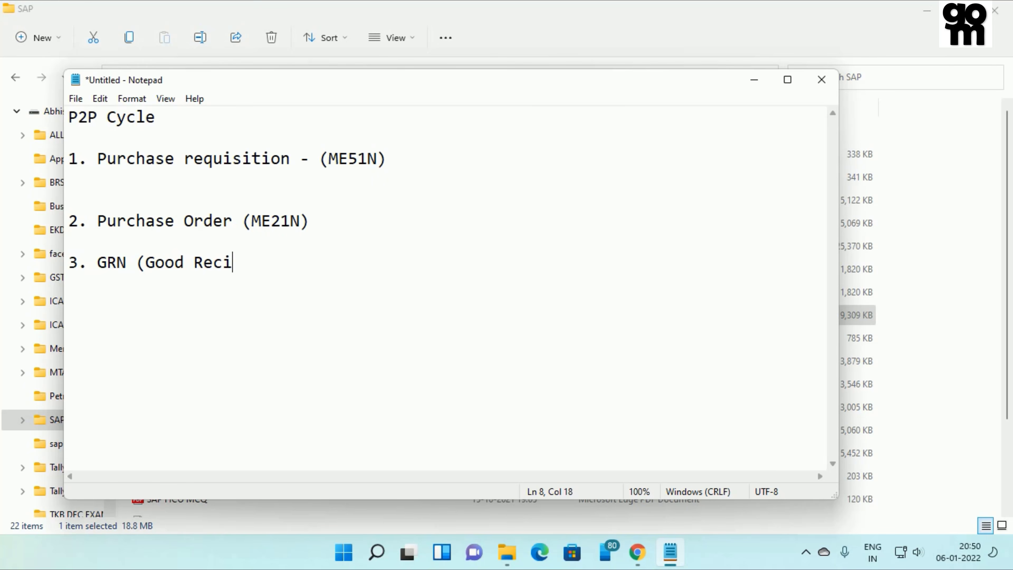
type("ept Note)")
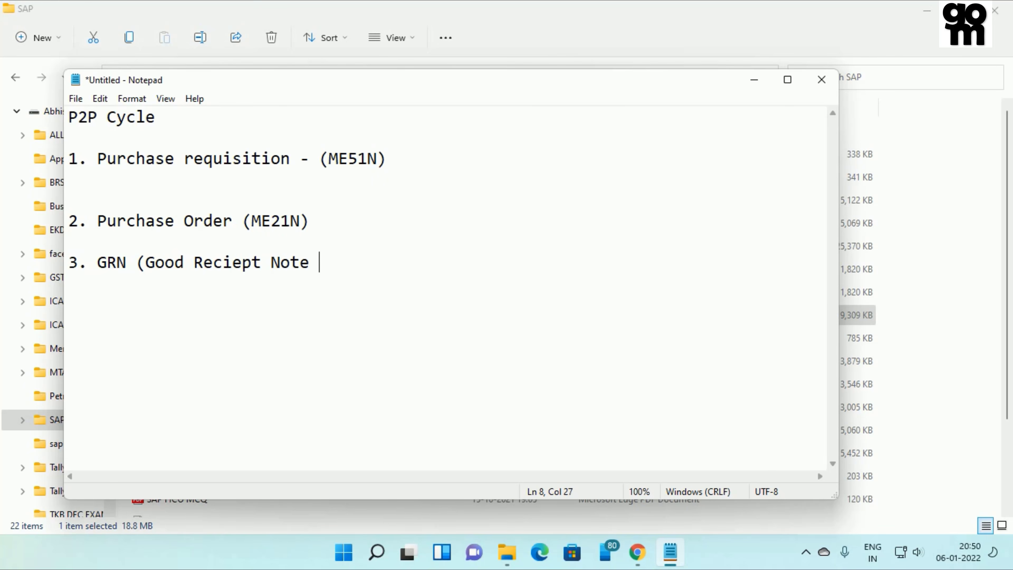
key("BackSpace")
type(")  - (MIGO")
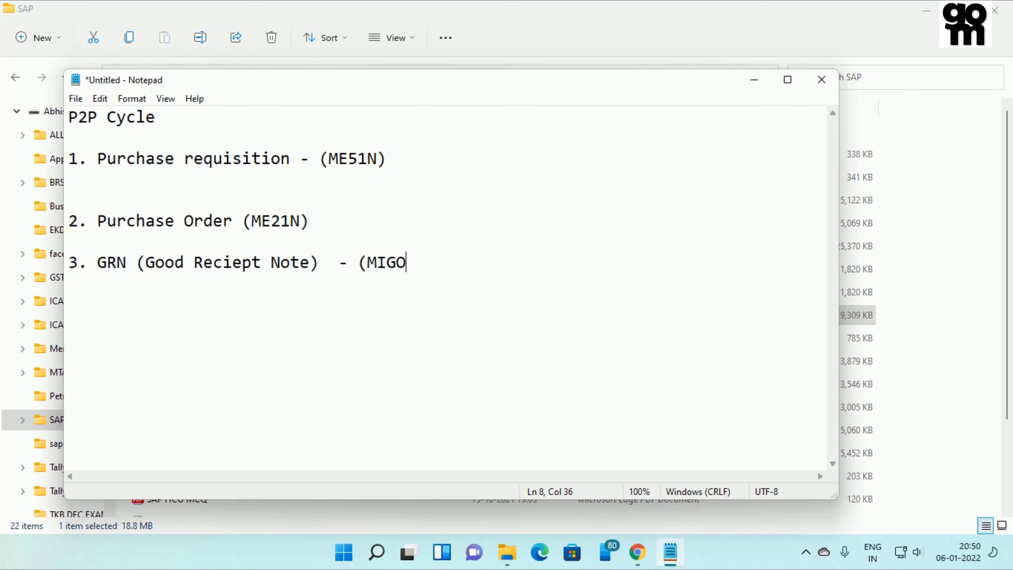
type(")")
Step: Add the line '4. Incoming Invoice - (MIRO)' to the P2P list
key("Return")
key("Return")
type("4. Invo")
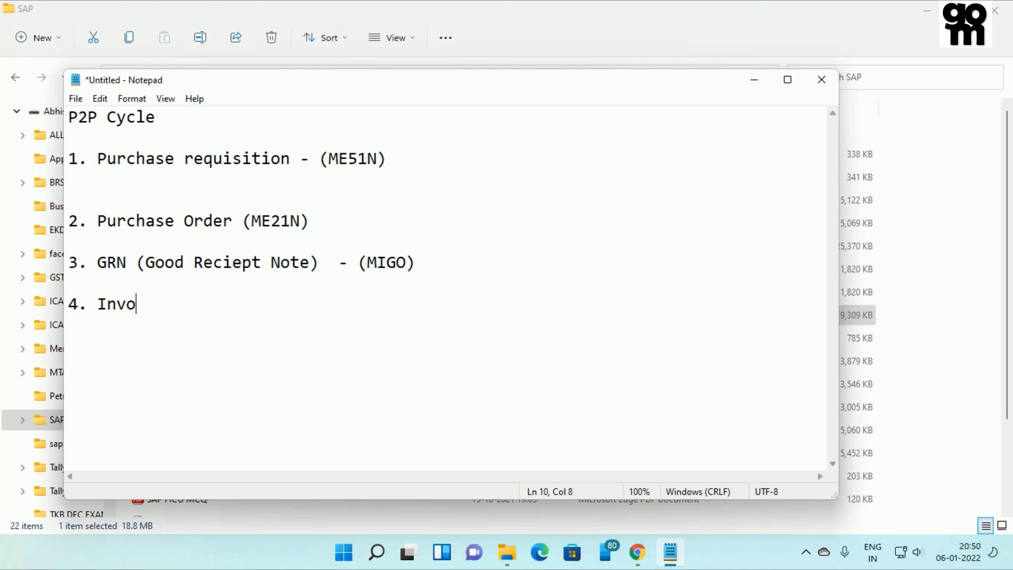
type("ice")
key("BackSpace")
key("BackSpace")
key("BackSpace")
key("BackSpace")
key("BackSpace")
key("BackSpace")
key("BackSpace")
key("BackSpace")
type("INco")
key("BackSpace")
key("BackSpace")
key("BackSpace")
type("c")
key("BackSpace")
type("ncoi")
key("BackSpace")
type("ming Invoice - (")
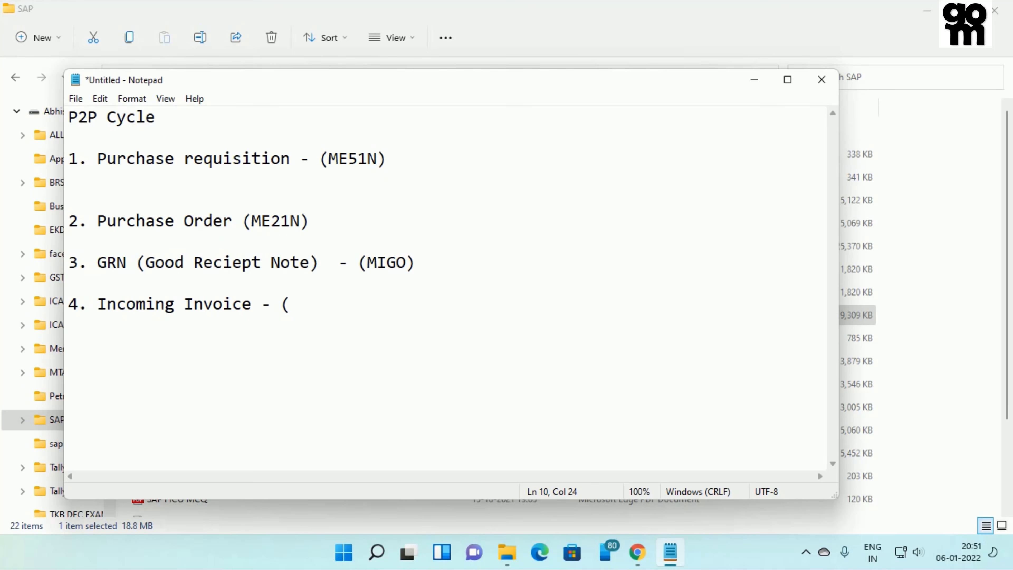
type("MIRO)")
Step: Add '5. Outgoing Payment - (F-53)', then minimise the notes to reveal SAP Easy Access
key("Return")
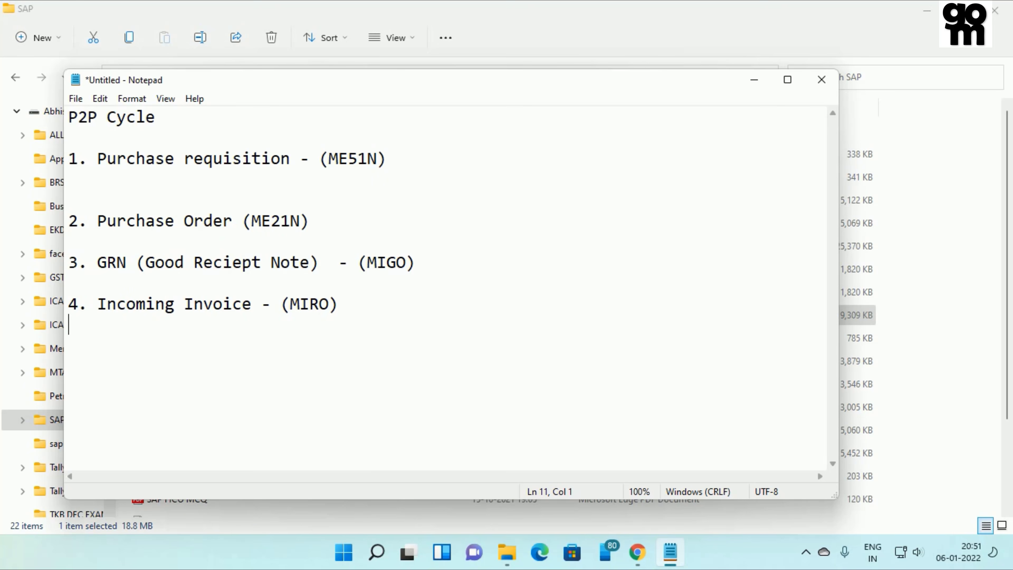
key("Return")
key("Return")
key("BackSpace")
type("5. ou")
key("BackSpace")
key("BackSpace")
type("Outgoing P")
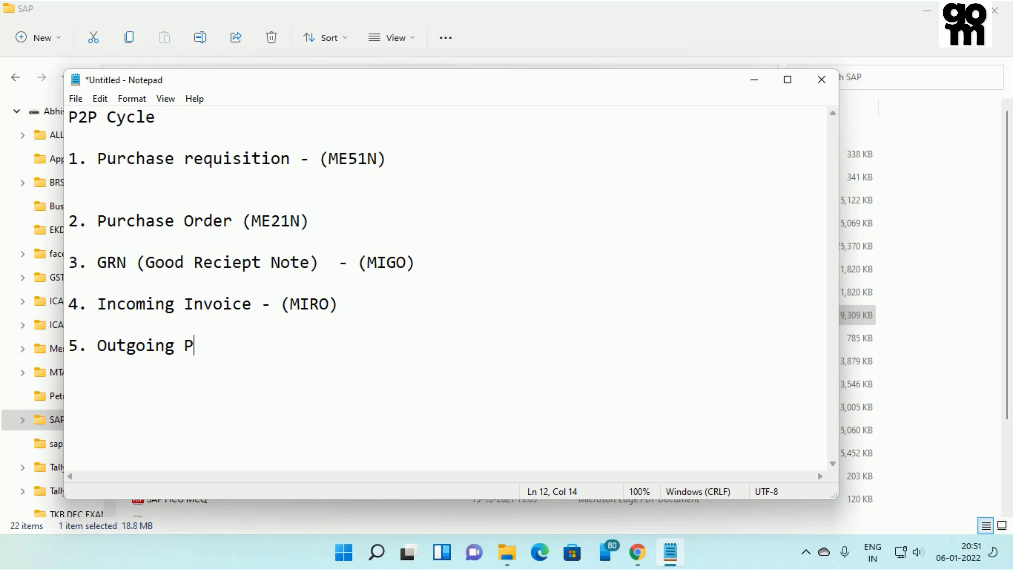
type("ayment - ")
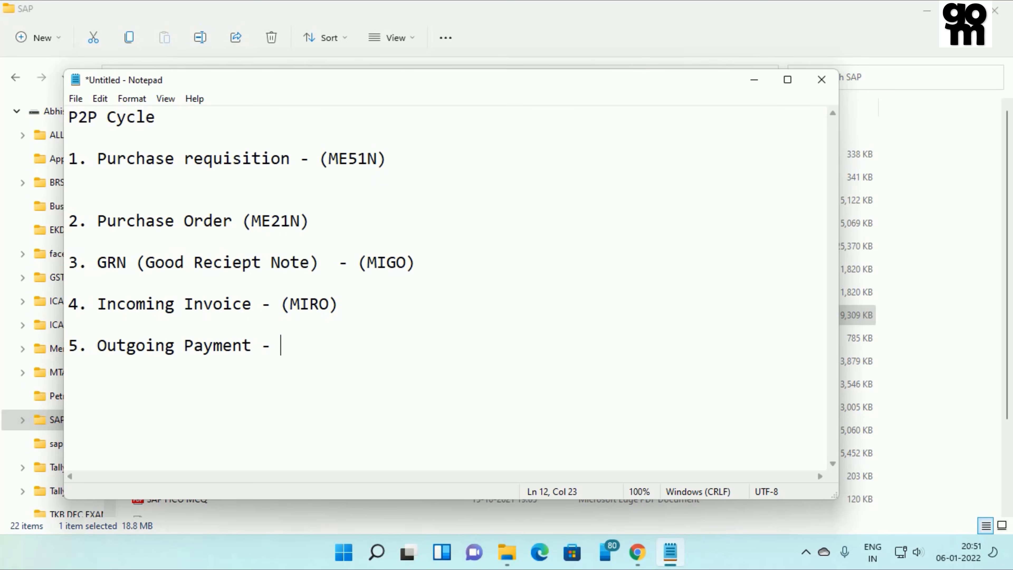
type("(F")
key("BackSpace")
type("F-53)")
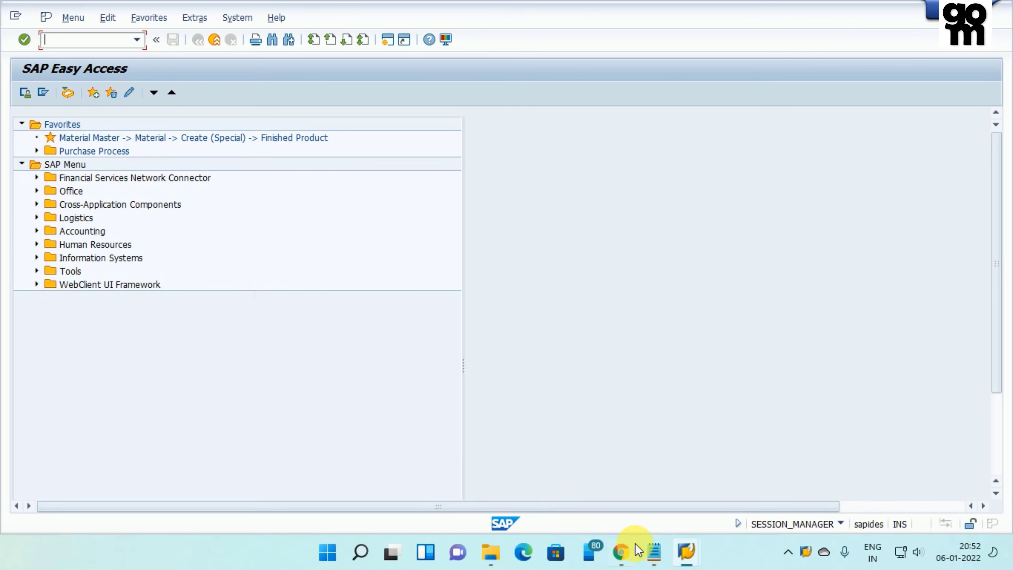
left_click(653, 551)
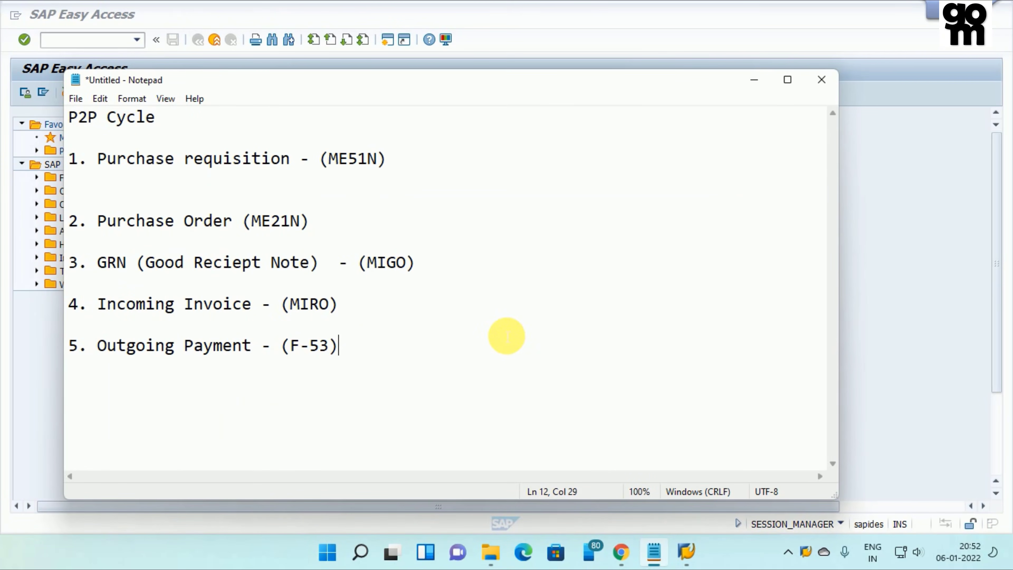
left_click(753, 89)
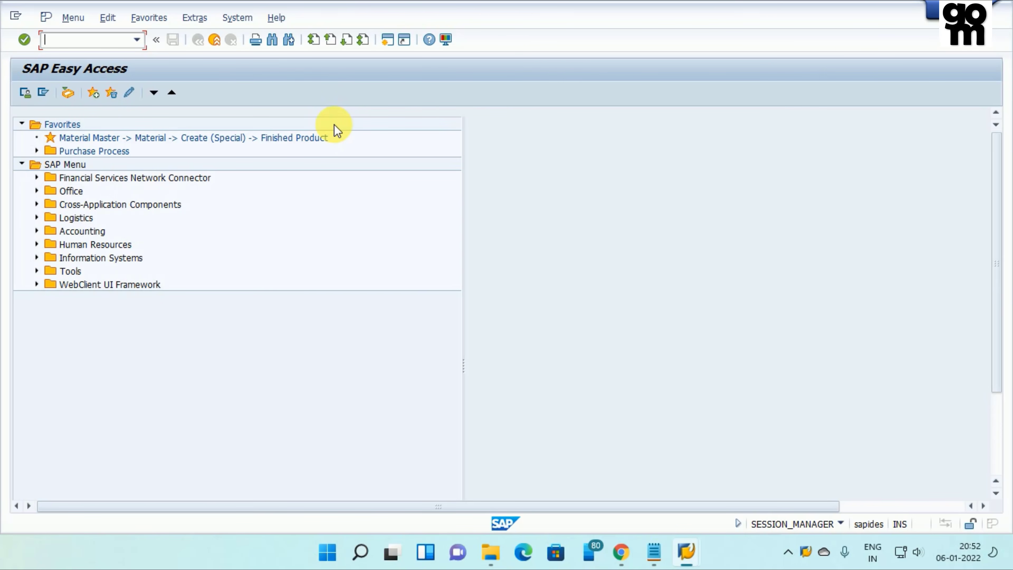
Step: Start Create Purchase Requisition with the document overview off and the item overview expanded
type("me")
type("21n")
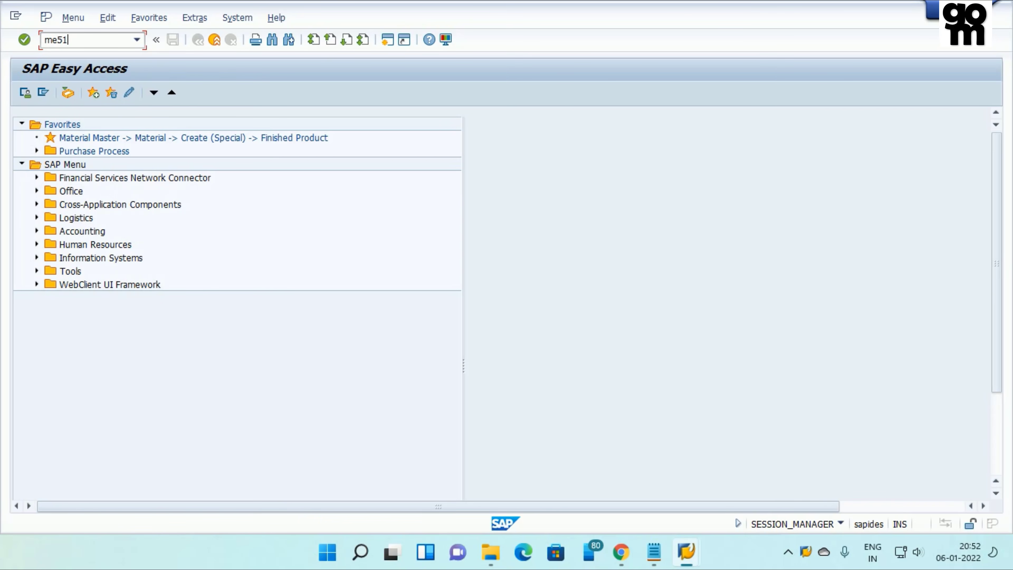
key("Return")
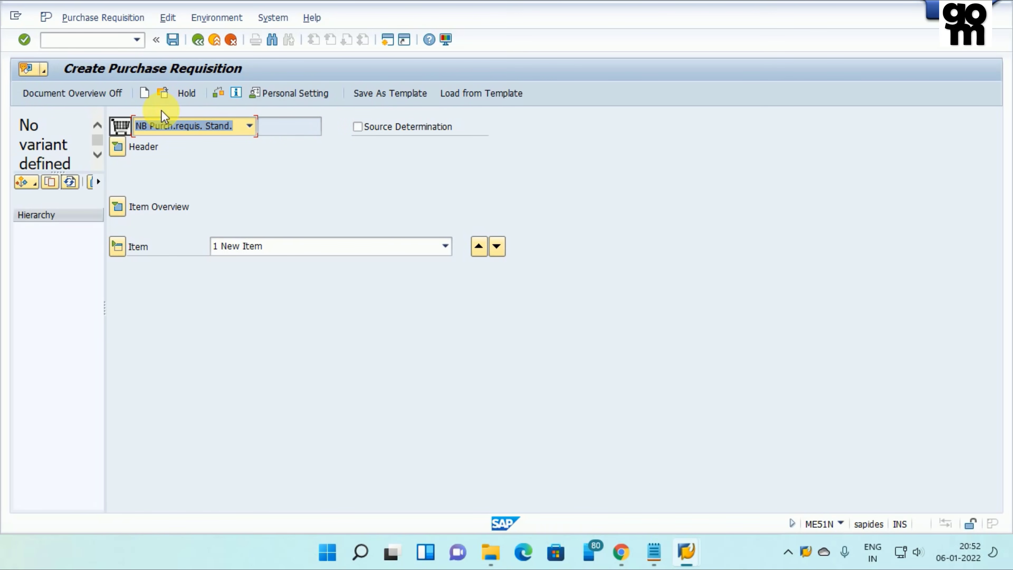
left_click(70, 92)
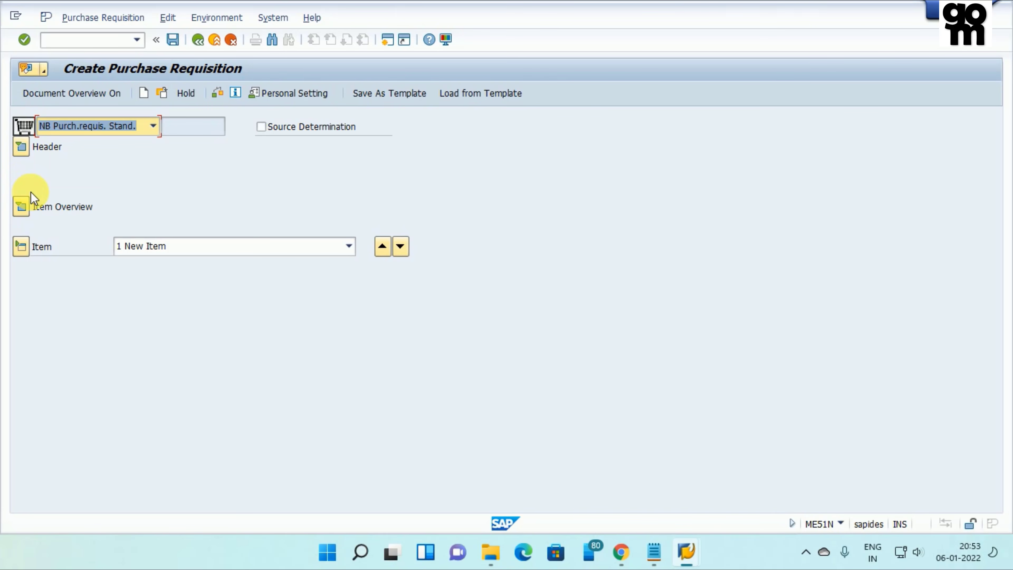
left_click(22, 212)
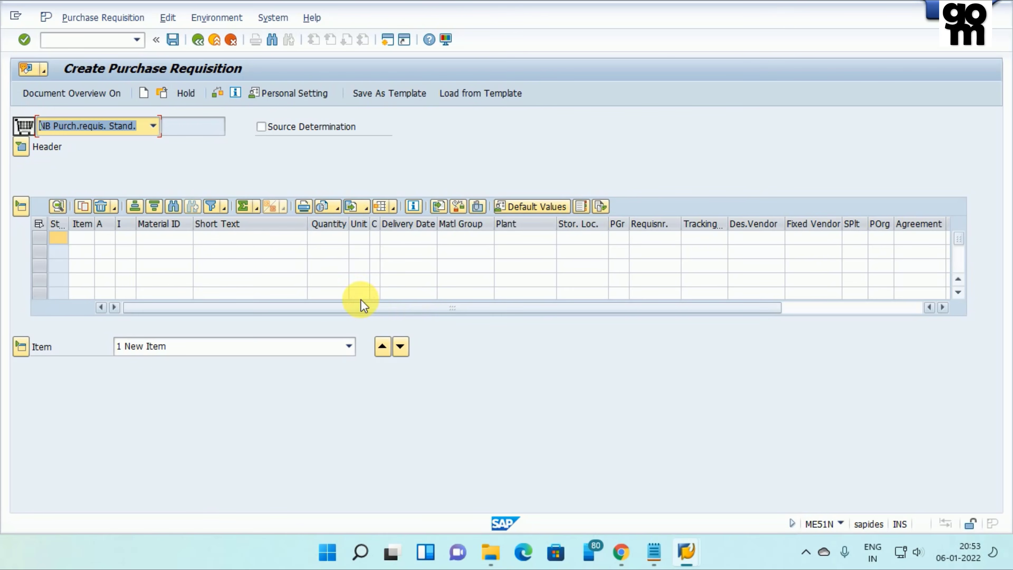
Step: Enter material T-ST for item 10 and type plant 1000
left_click(164, 240)
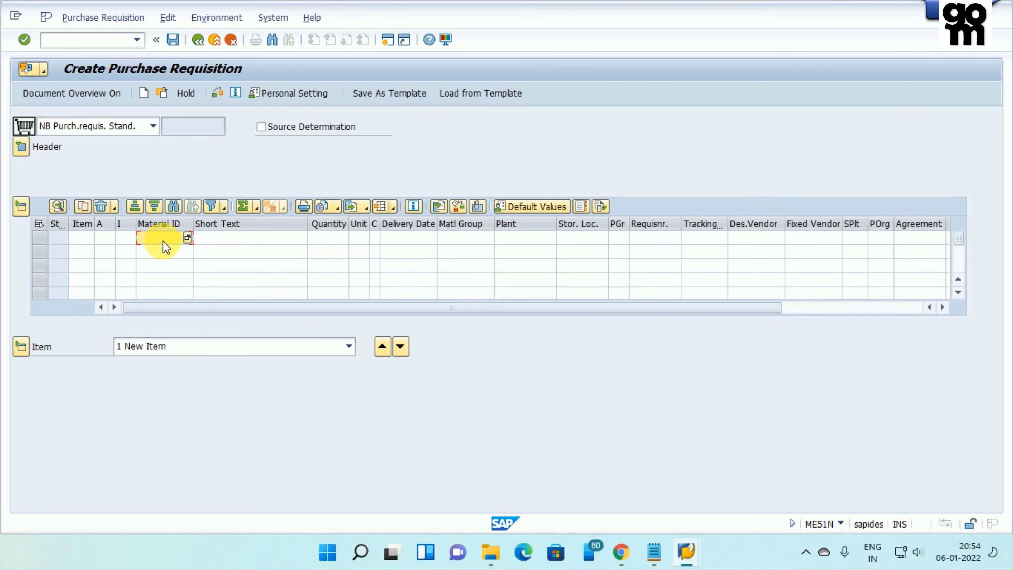
type("T-st")
key("Return")
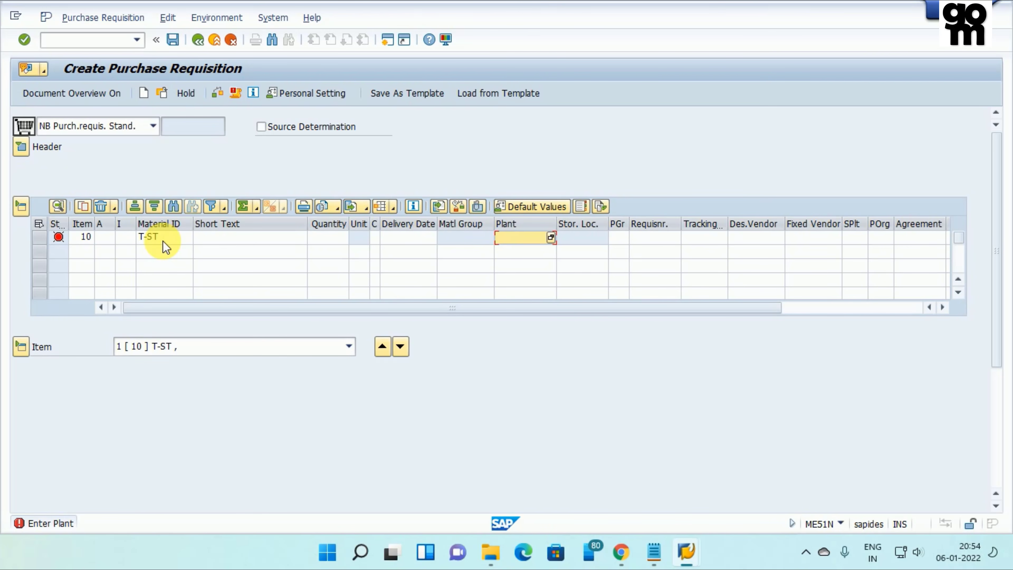
type("1000")
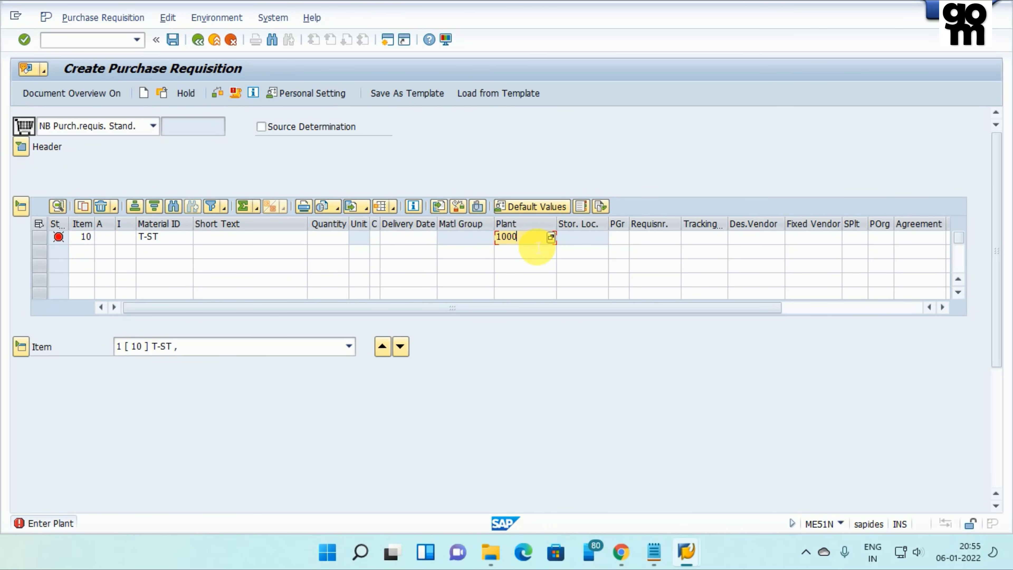
Step: Confirm plant 1000 and set item 10's quantity to 128
key("Return")
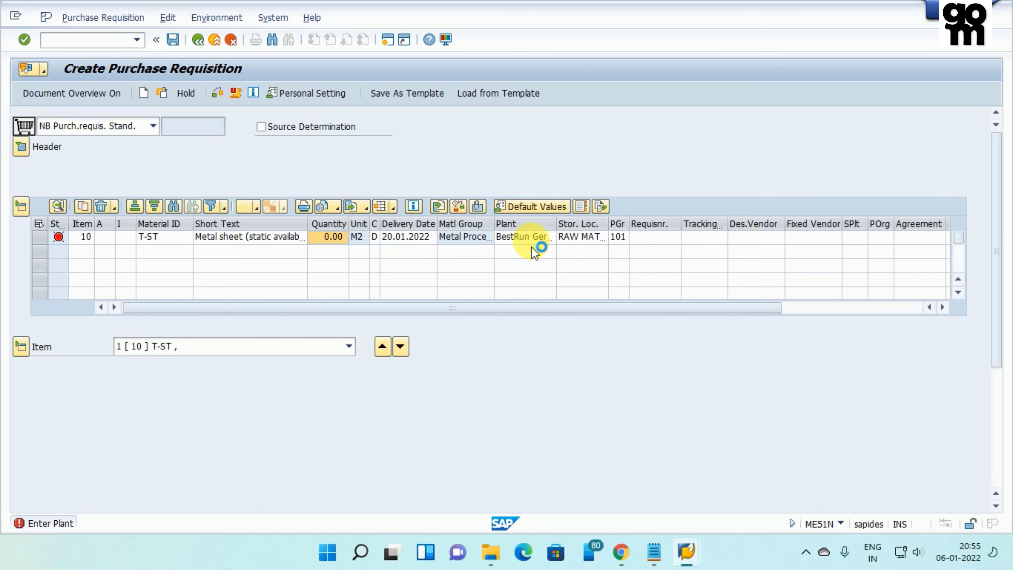
left_click(531, 239)
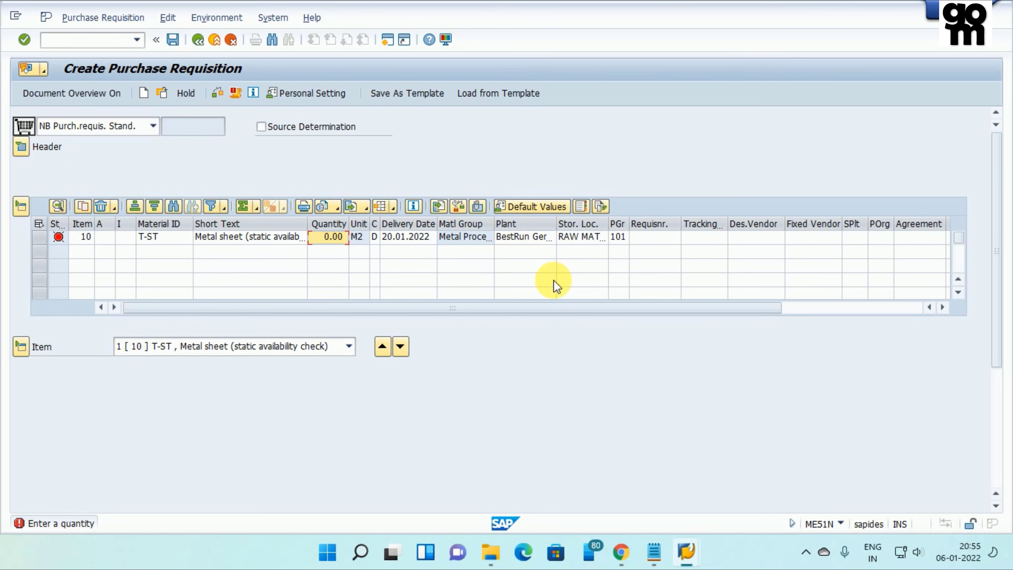
left_click(533, 238)
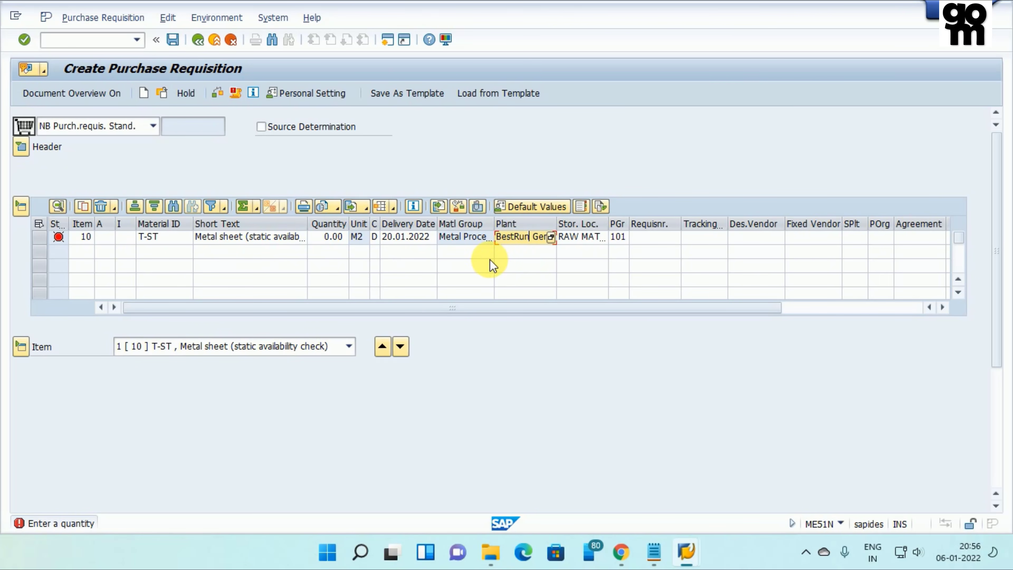
left_click(326, 236)
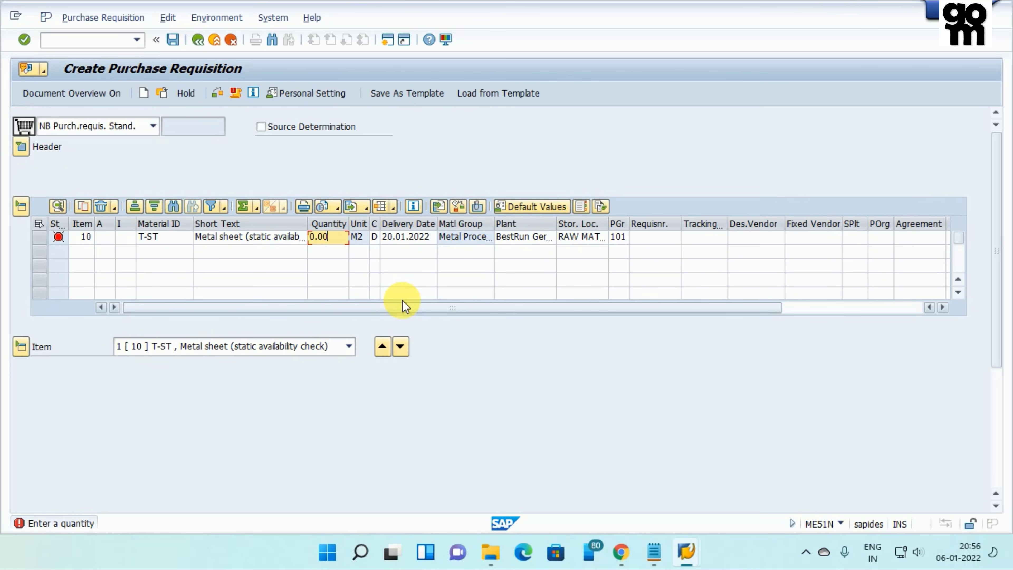
key("BackSpace")
key("BackSpace")
key("BackSpace")
key("BackSpace")
type("128")
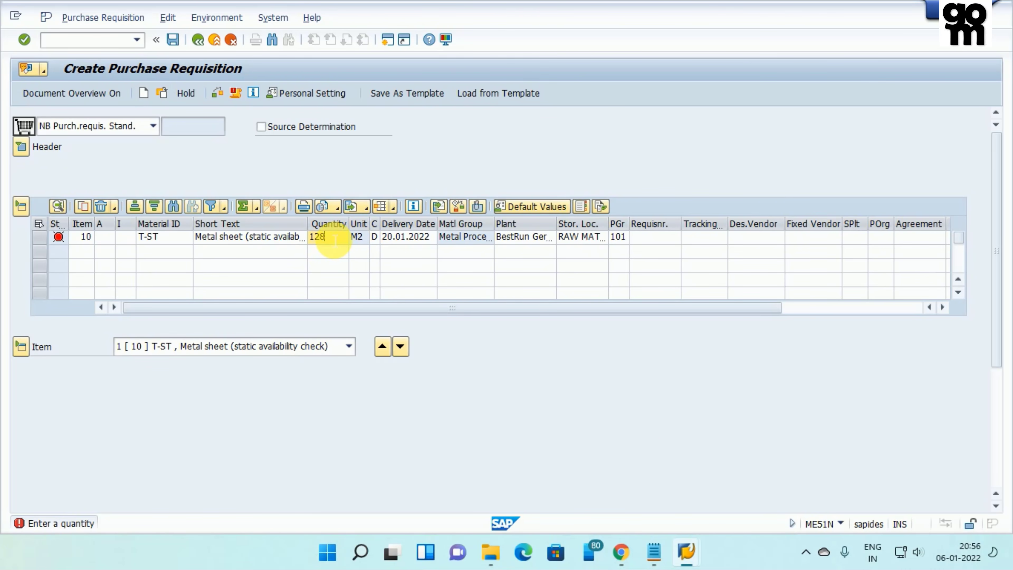
key("Return")
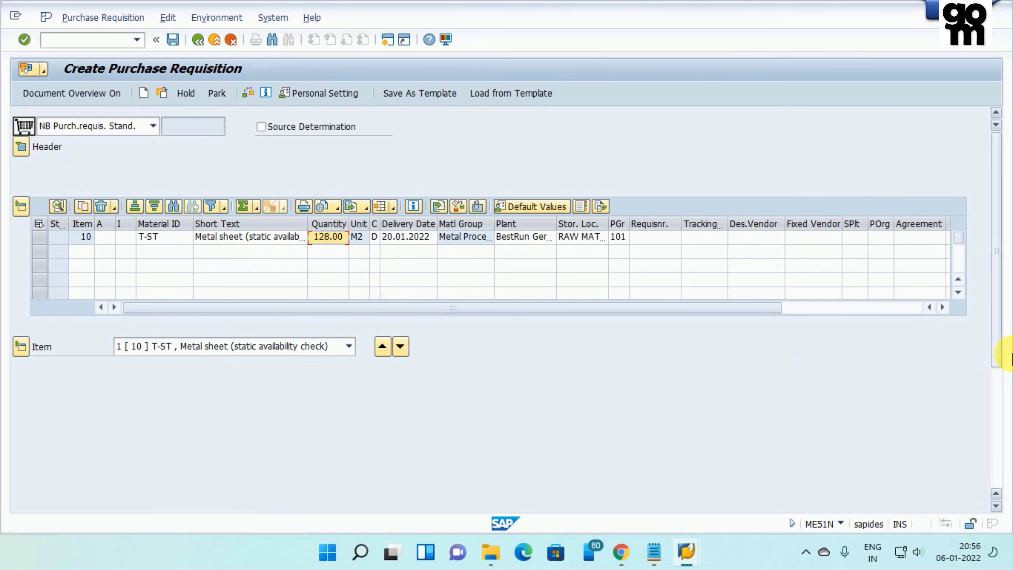
left_click_drag(995, 339, 998, 462)
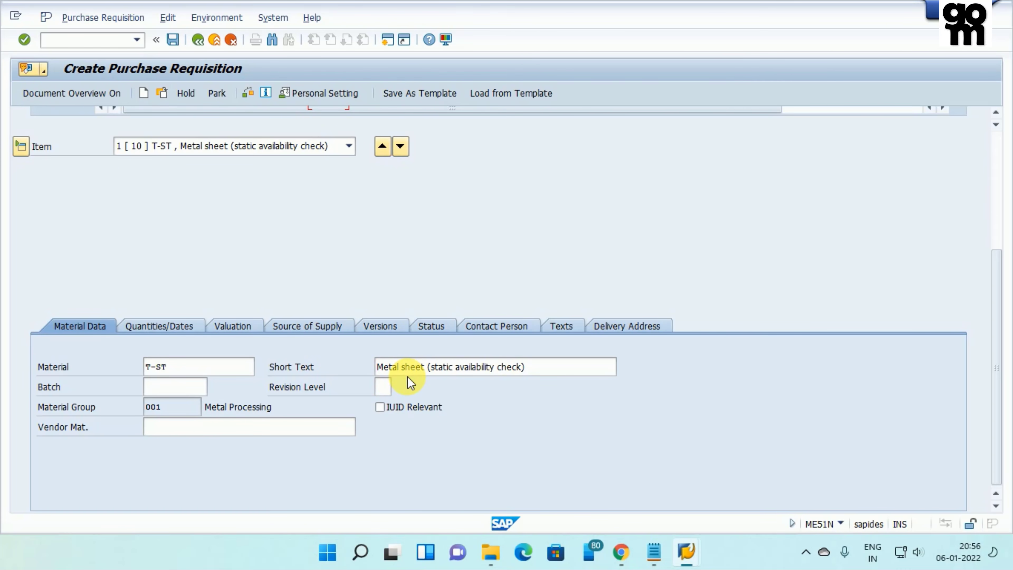
Step: Scroll down to the Quantities/Dates detail of item 10
scroll(144, 329, "up", 5)
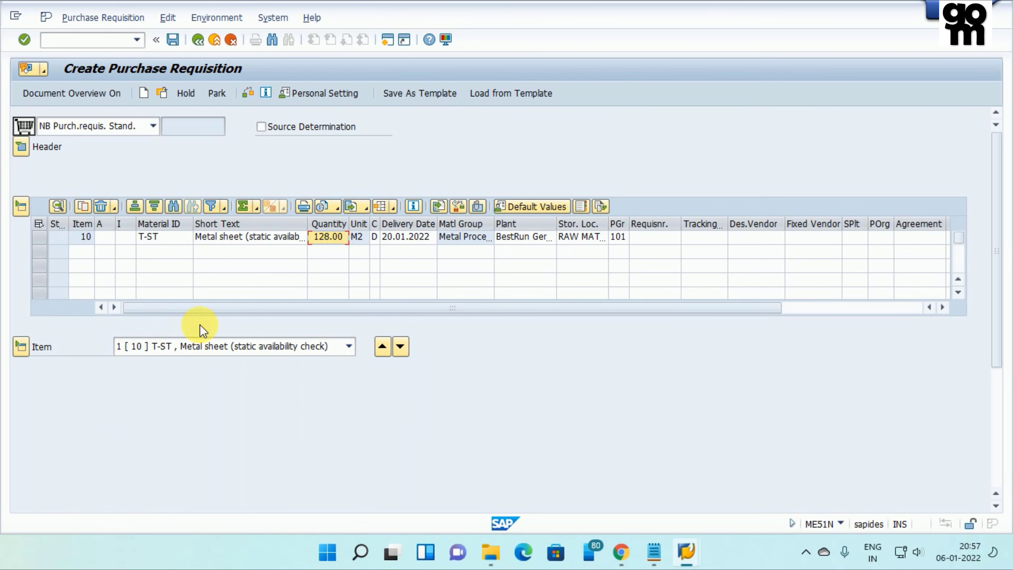
left_click_drag(997, 323, 1003, 431)
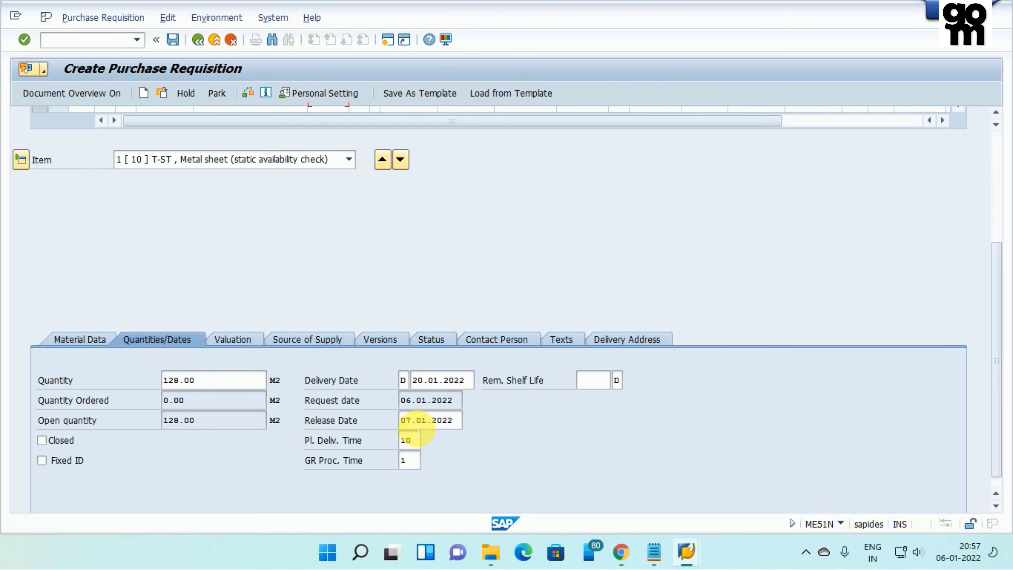
Step: Change item 10's release date from 07.01.2022 to 06.01.2022
left_click(418, 429)
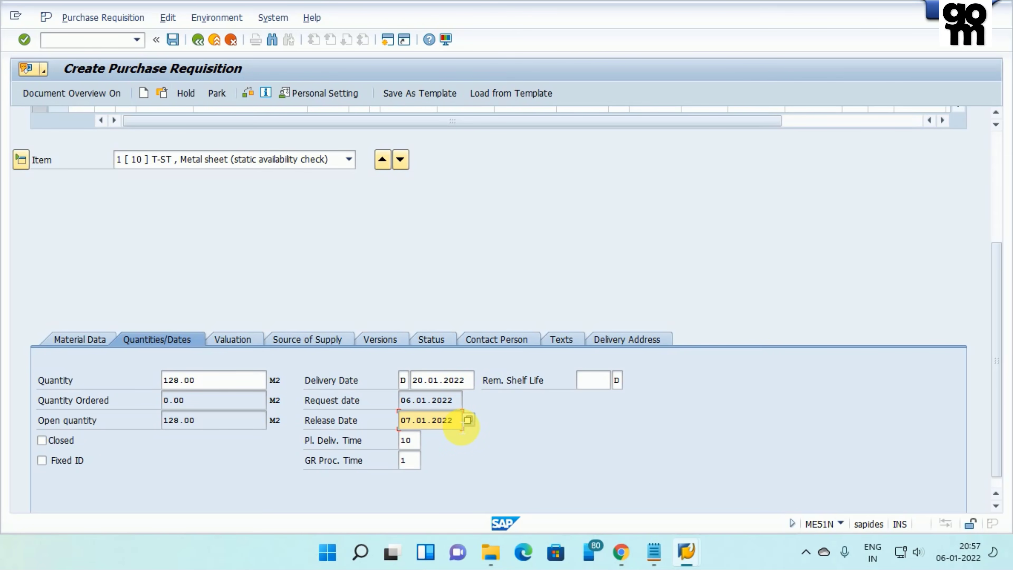
left_click_drag(455, 420, 379, 420)
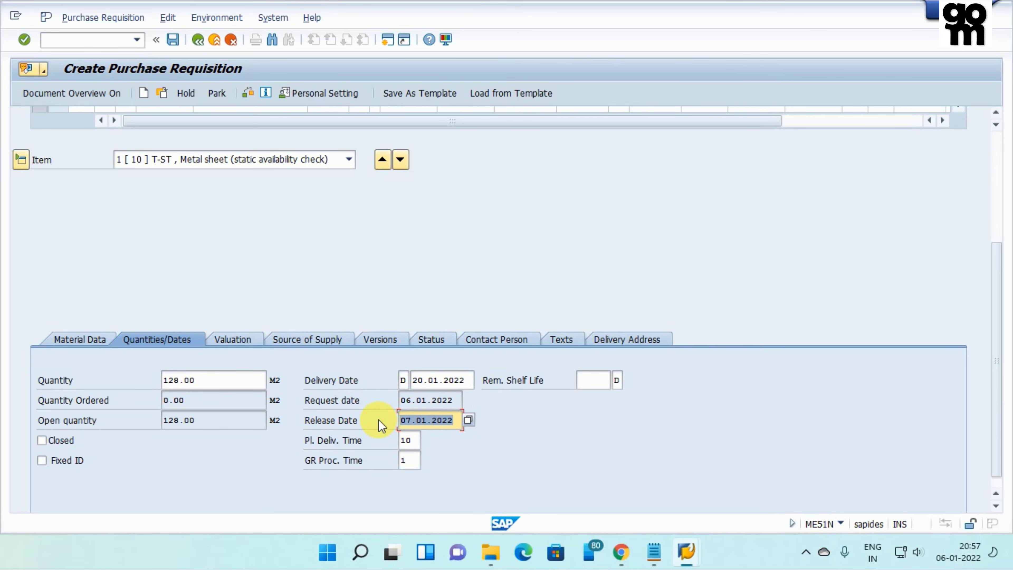
type("06.01.2022")
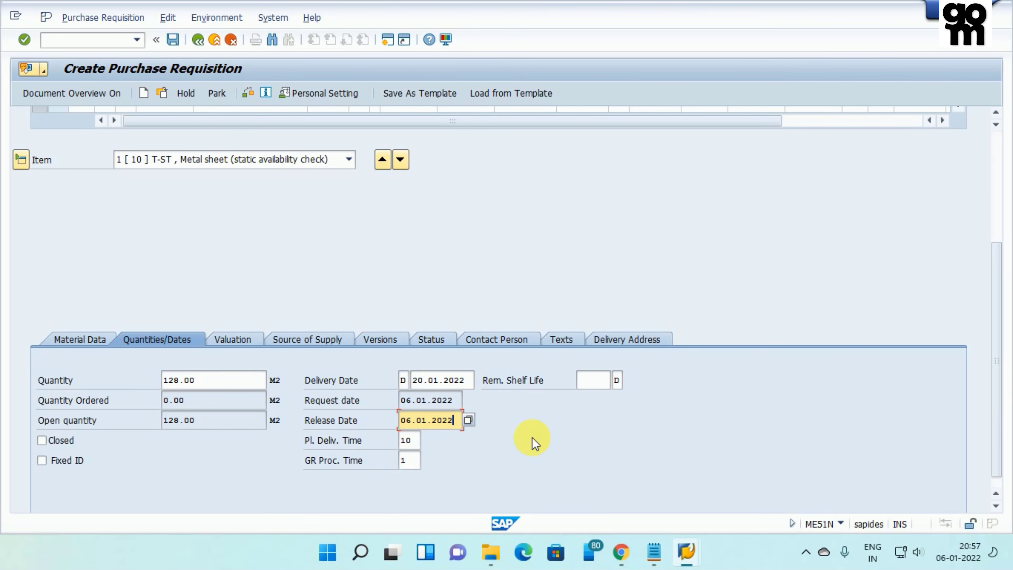
key("Return")
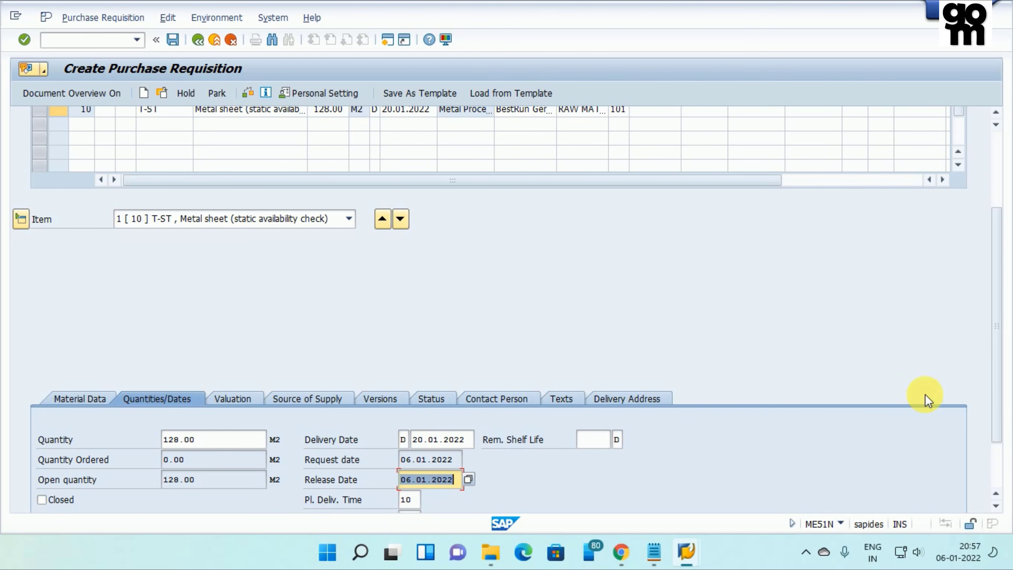
scroll(992, 383, "down", 3)
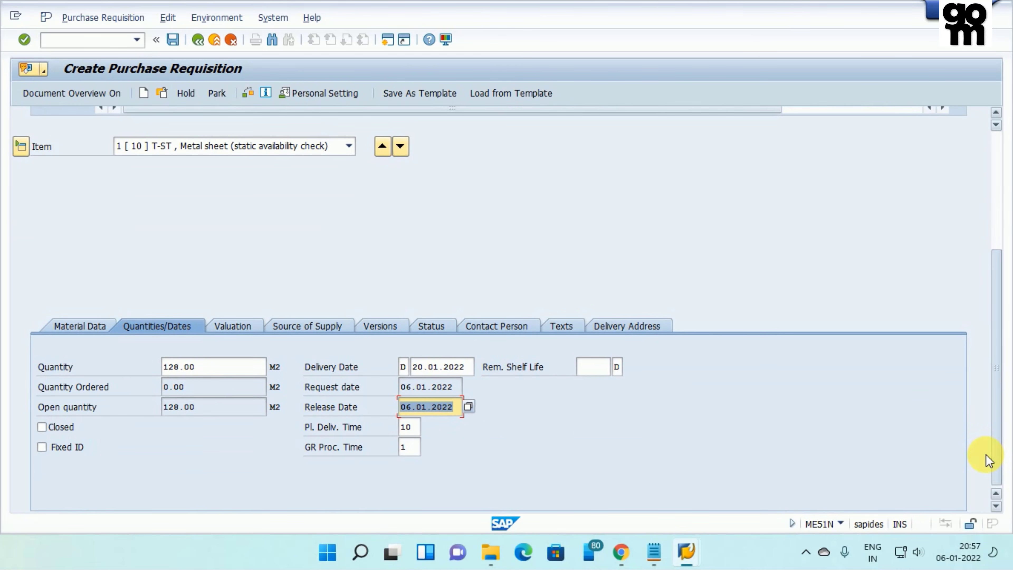
Step: Check item 10's valuation, then its blank source-of-supply details
left_click(244, 326)
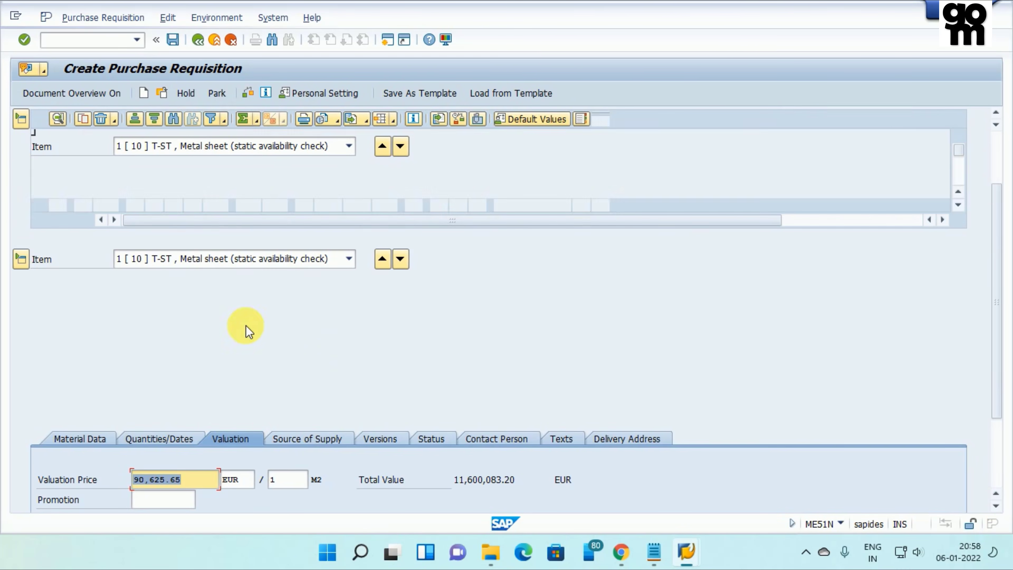
left_click_drag(995, 351, 1003, 432)
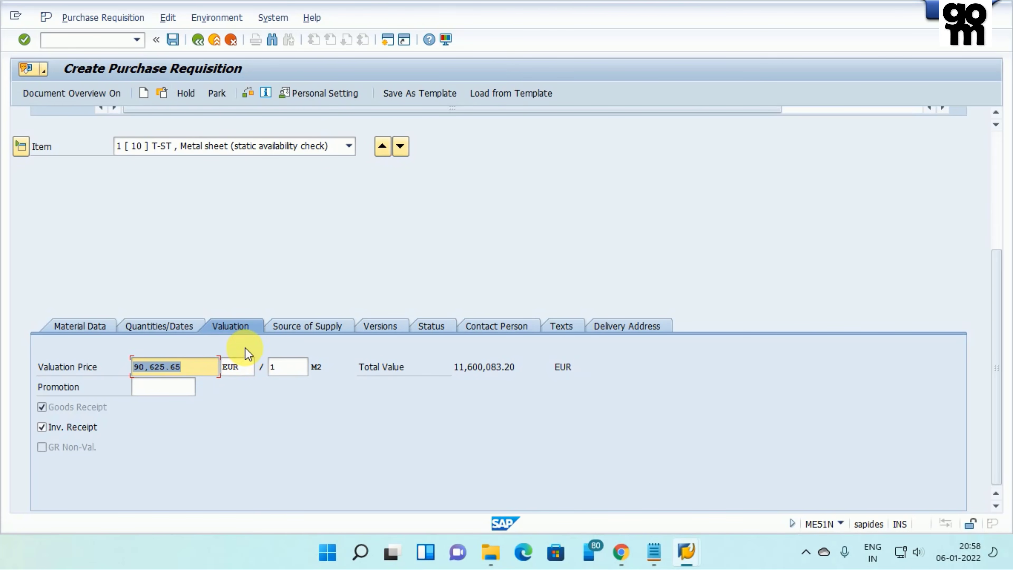
left_click(304, 321)
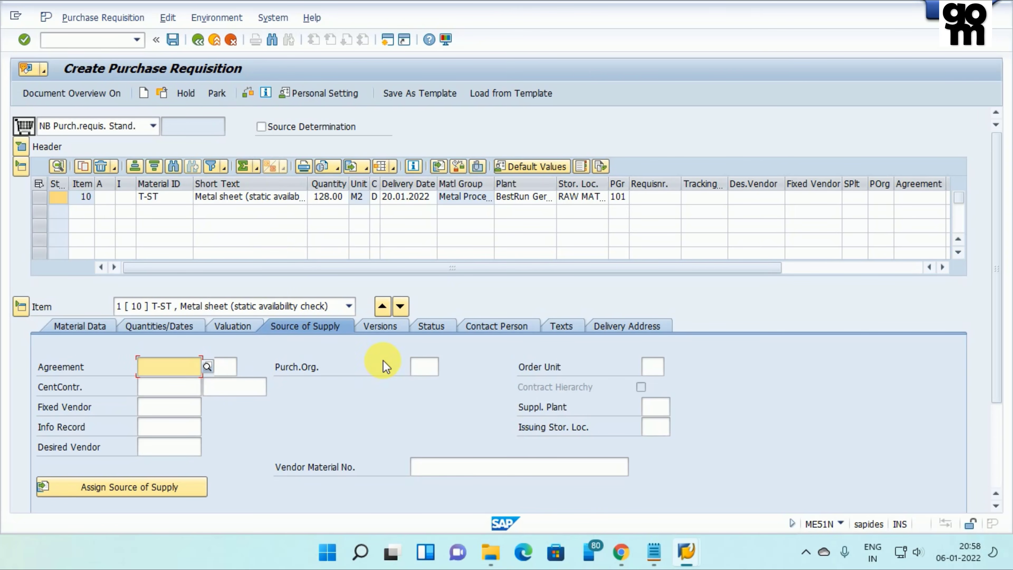
Step: Go through item 10's Versions, Status, Contact Person, Texts and Delivery Address tabs
left_click(396, 336)
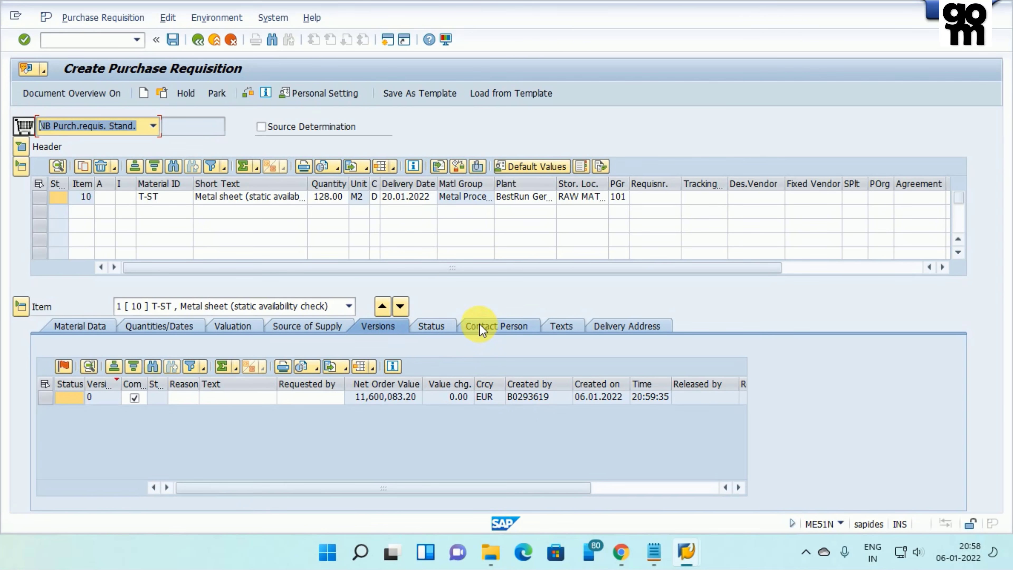
left_click(449, 324)
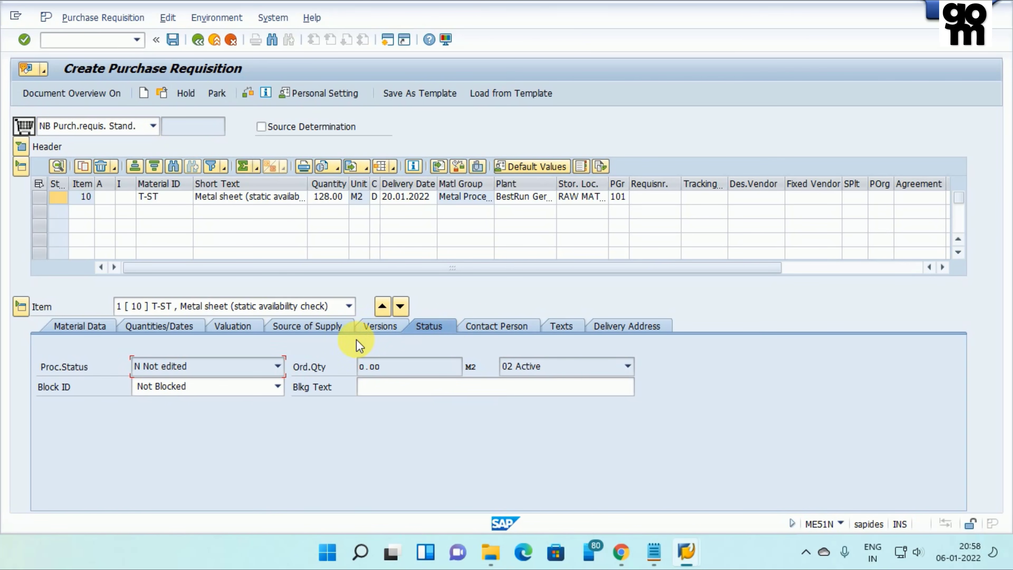
left_click(484, 329)
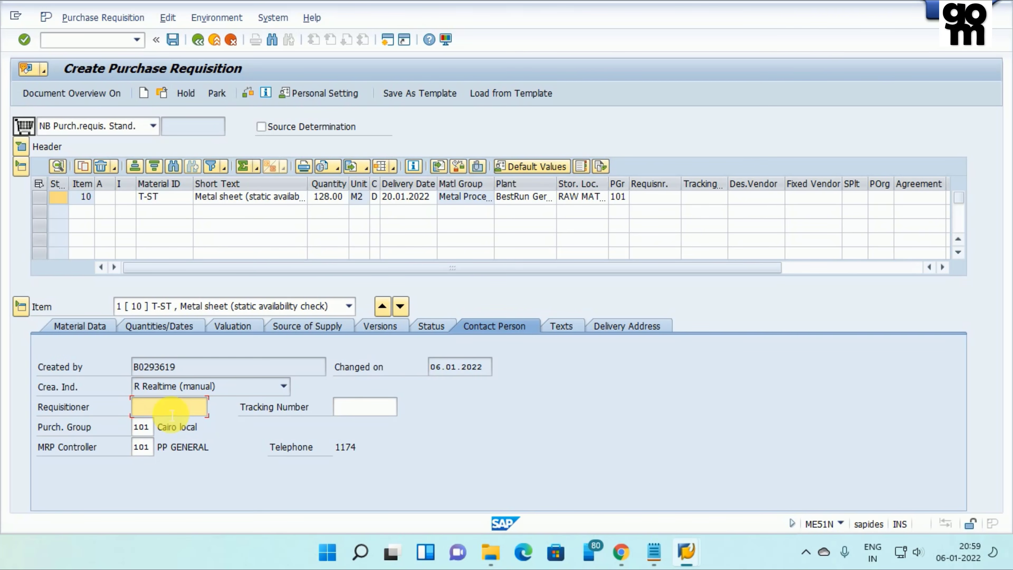
left_click(561, 327)
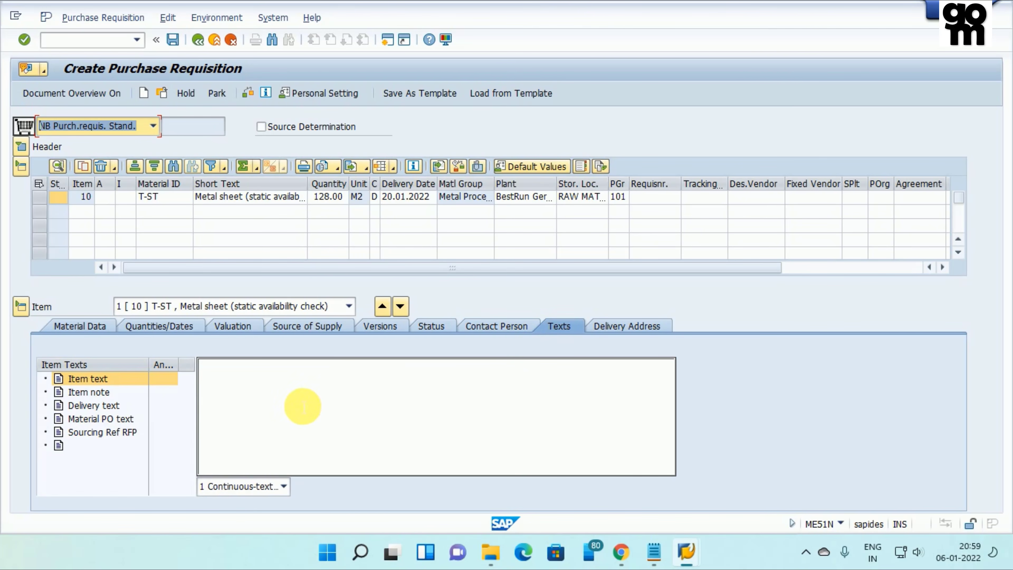
left_click(302, 399)
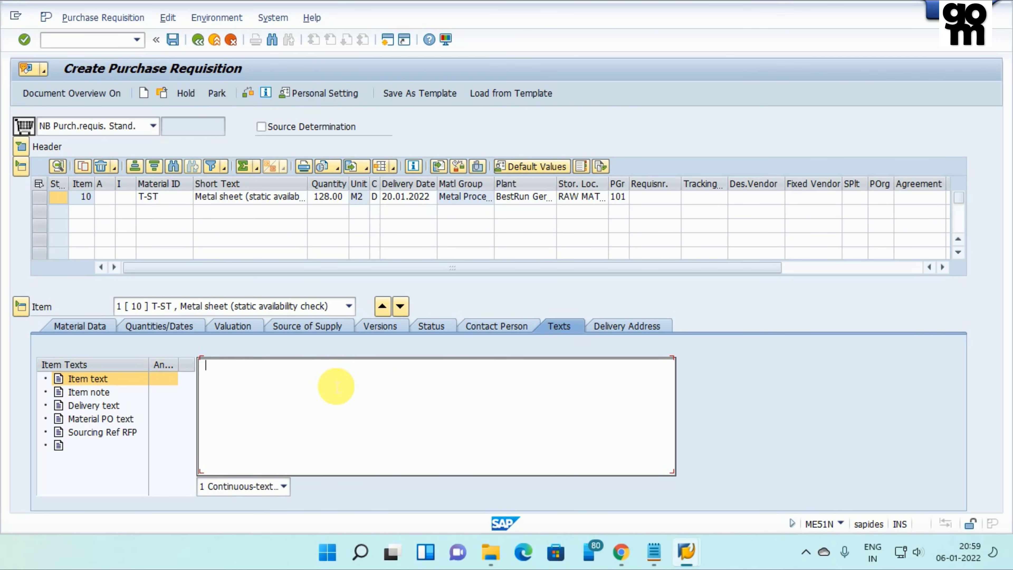
left_click(640, 326)
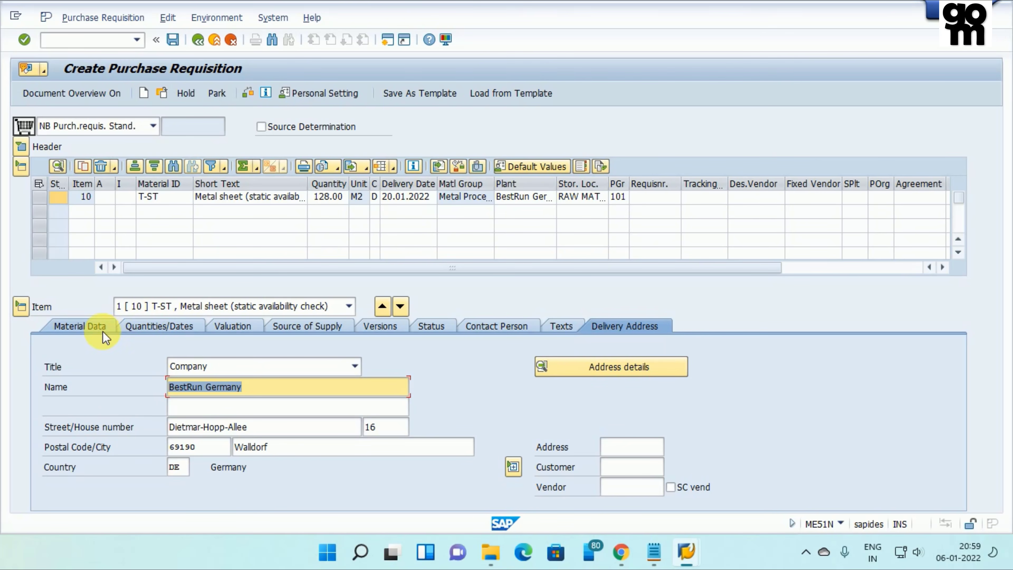
Step: Save the requisition, select its requisition-created message, and return to the P2P notes
left_click(143, 325)
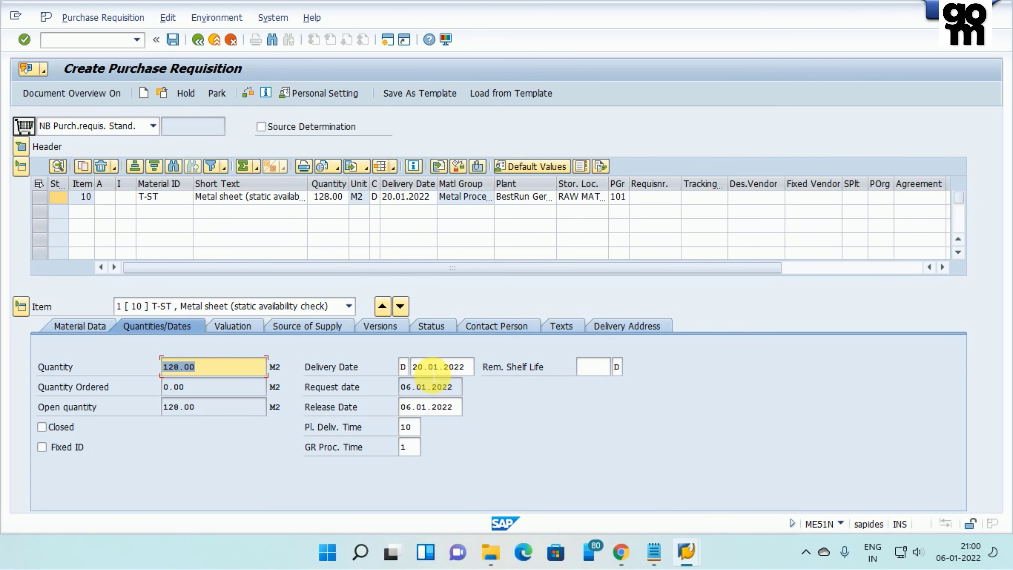
left_click(173, 39)
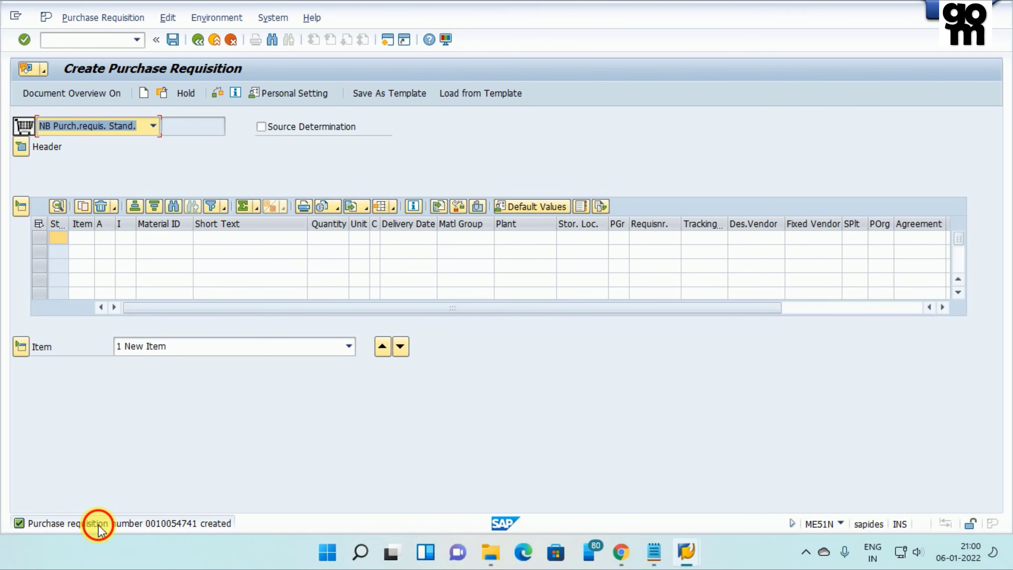
double_click(99, 525)
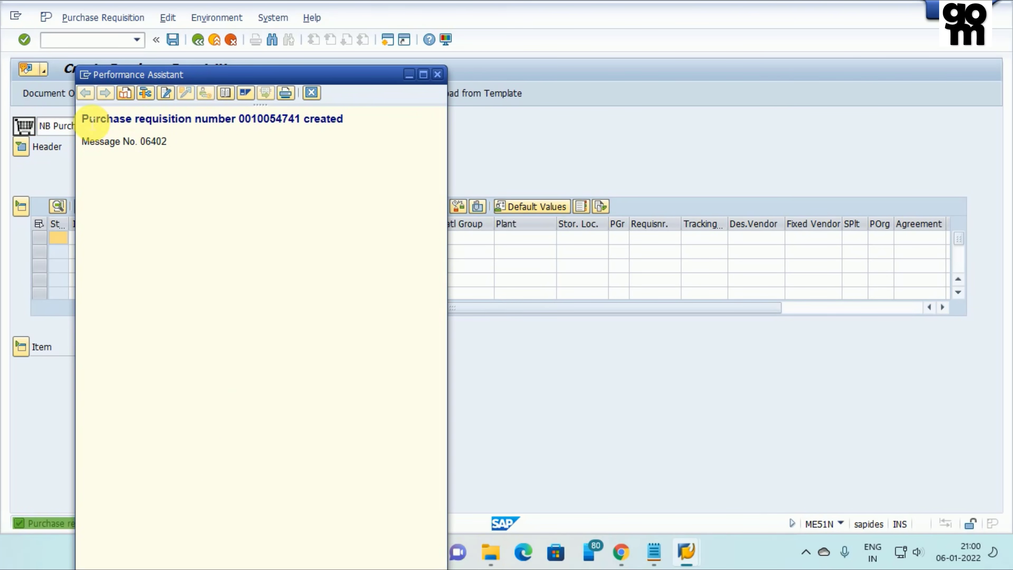
left_click_drag(82, 119, 374, 130)
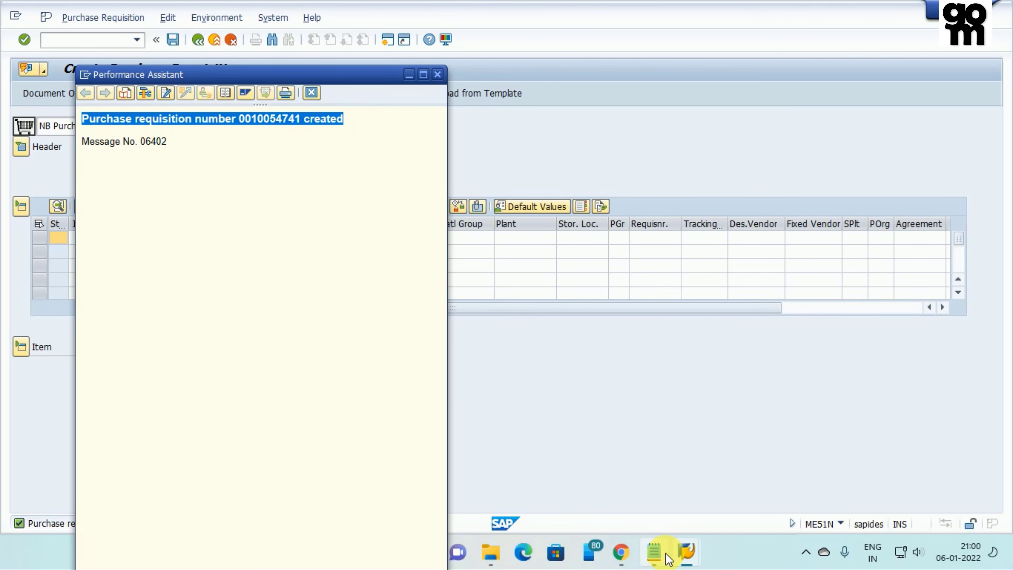
left_click(654, 550)
Step: Paste the requisition-created message on a new line under the ME51N step, then return to SAP
left_click(413, 159)
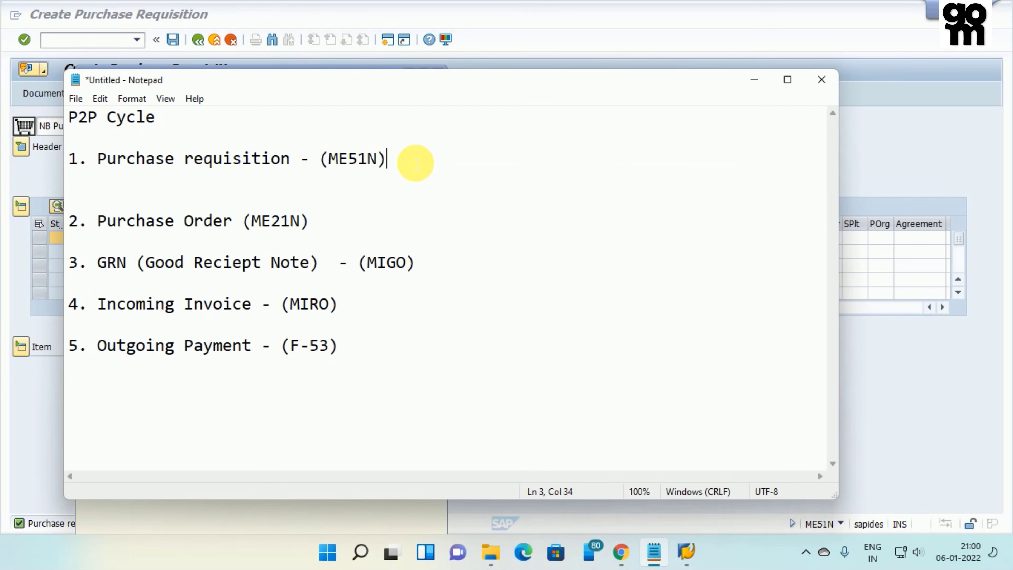
key("Return")
key("ctrl+v")
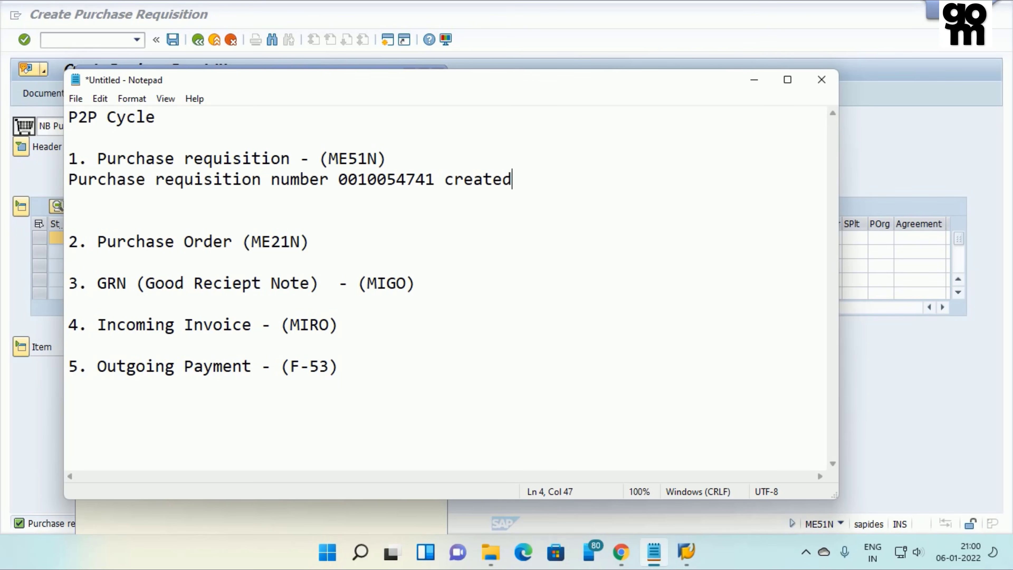
left_click(684, 556)
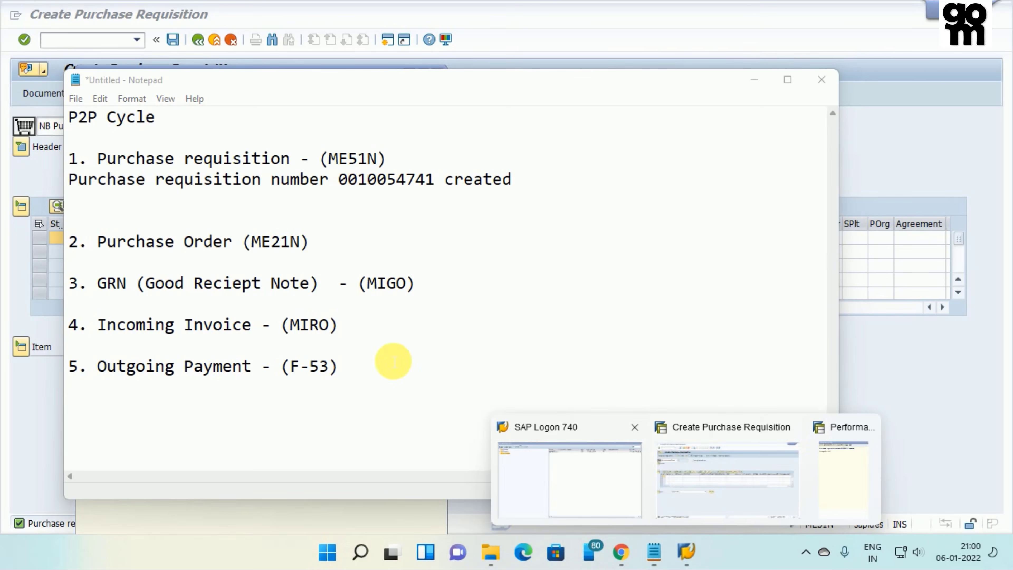
left_click(698, 480)
Step: Exit the requisition screen with /n and start transaction ME21N
left_click(101, 40)
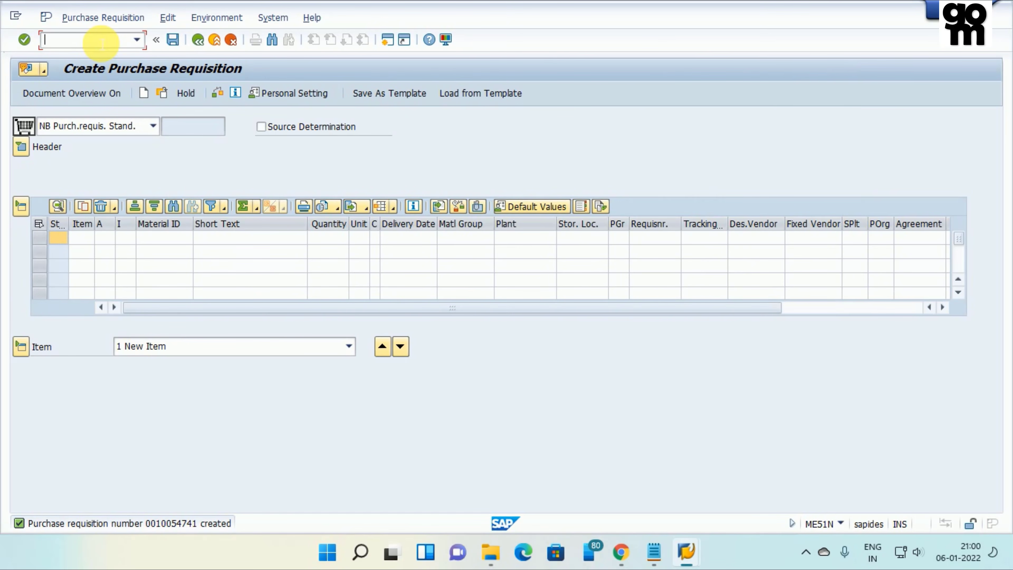
type("/")
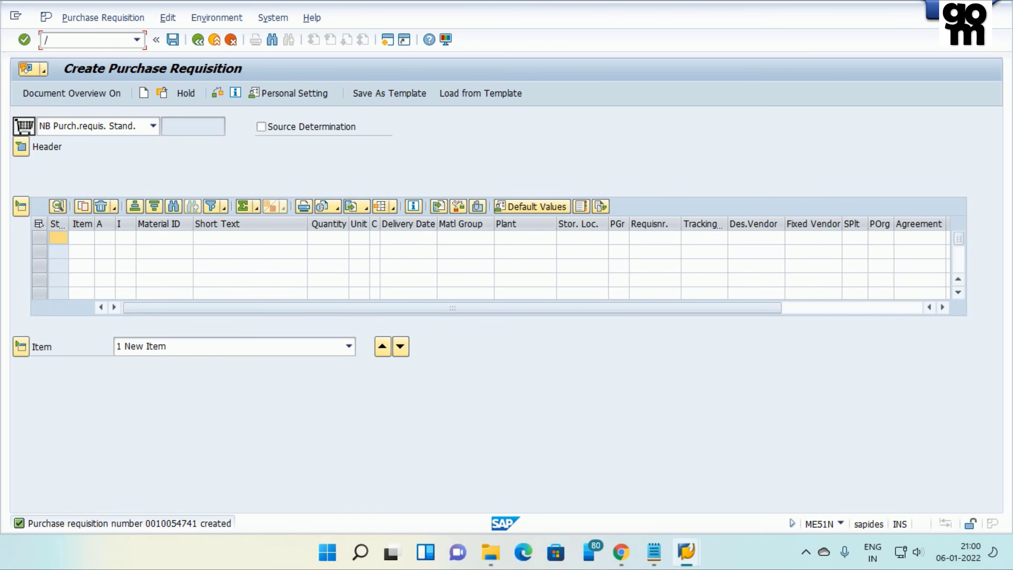
type("n")
type("m")
key("BackSpace")
key("BackSpace")
type("n")
key("Return")
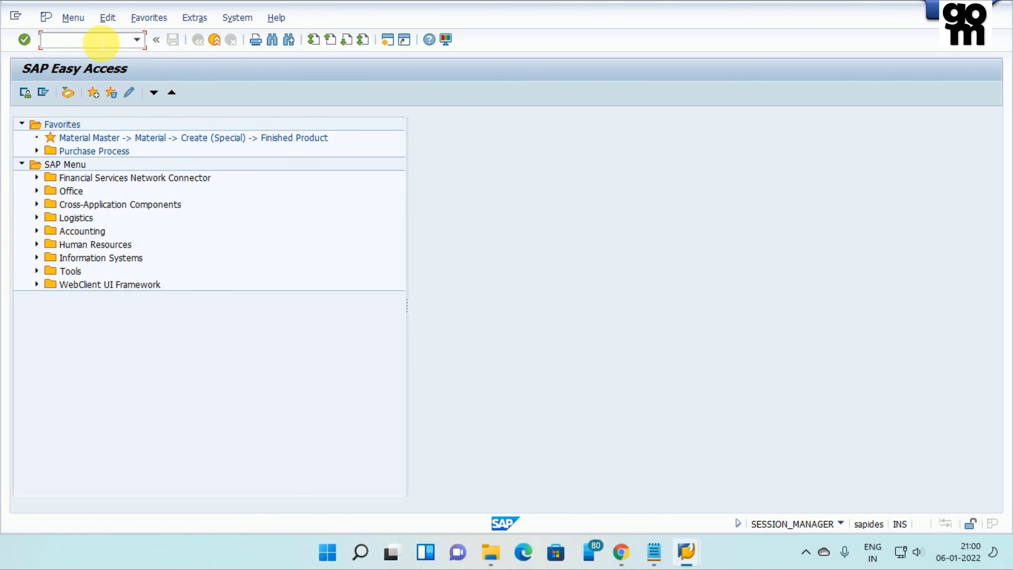
type("me21n")
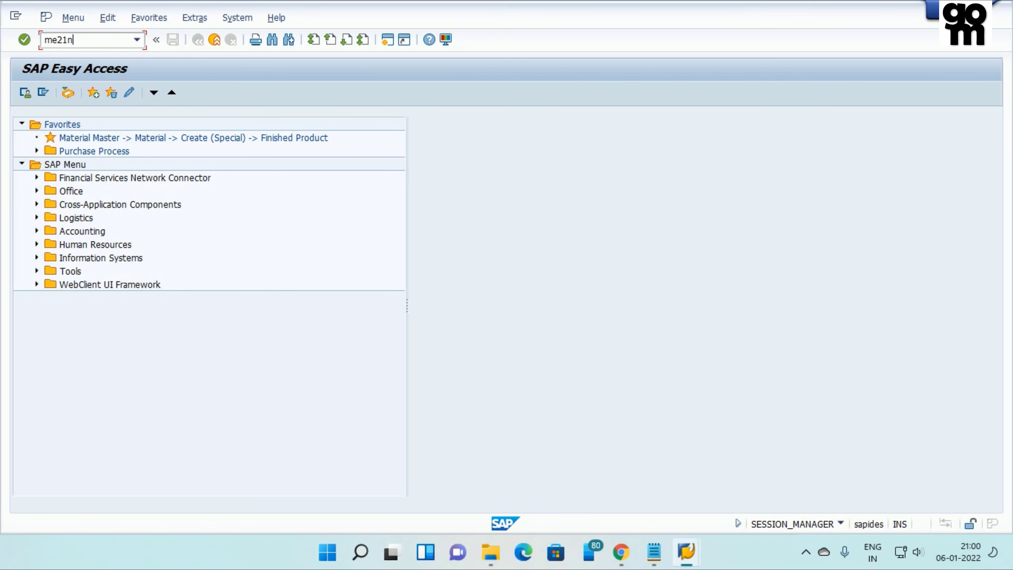
key("Return")
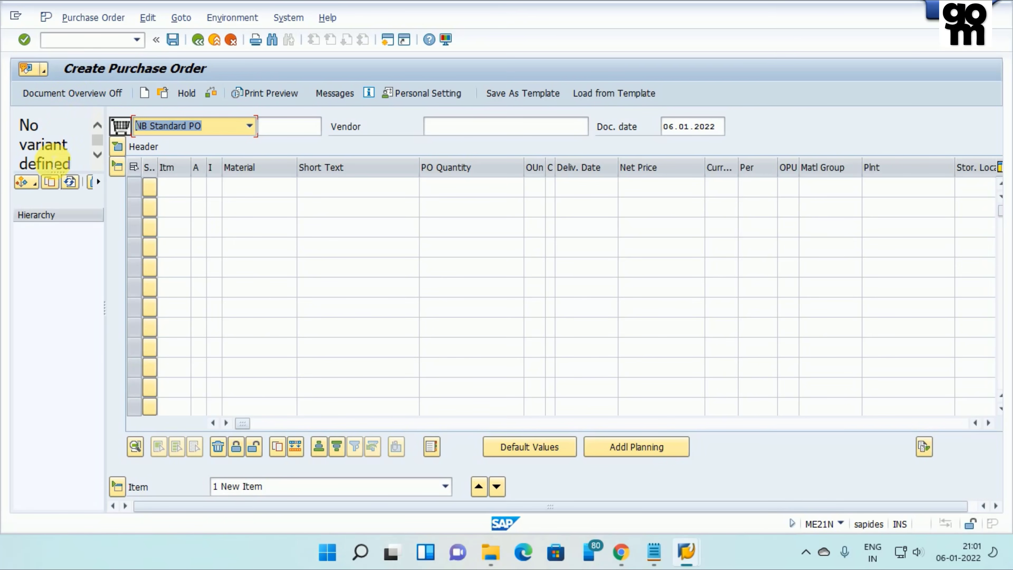
Step: Enter vendor 1000 on the new standard purchase order
left_click(56, 97)
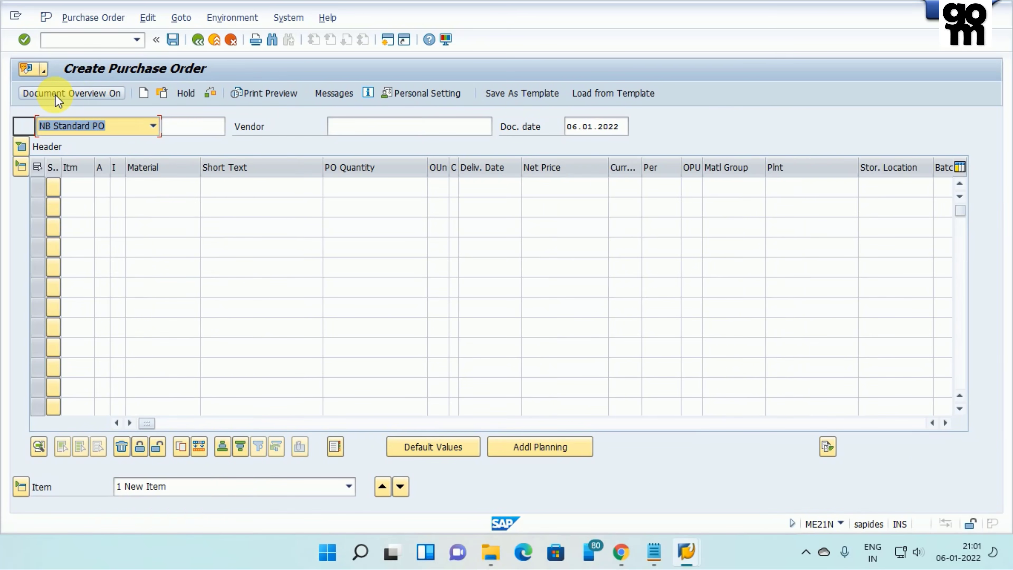
left_click(57, 99)
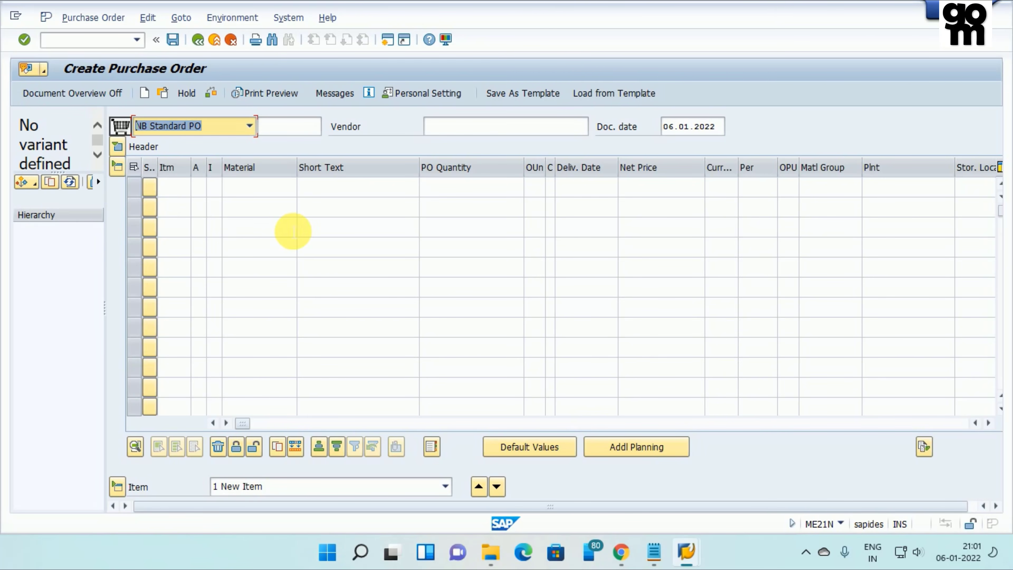
left_click(471, 137)
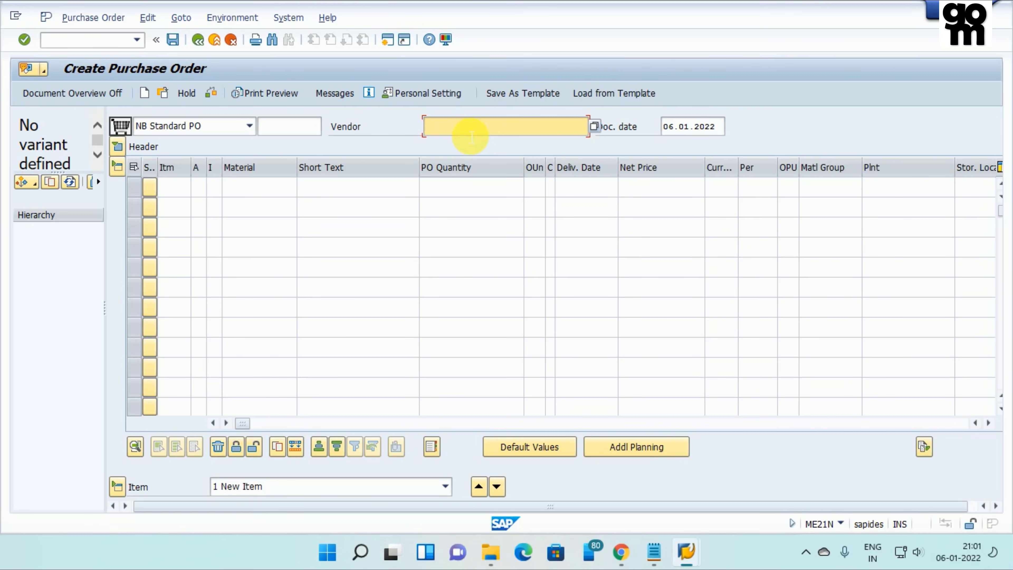
type("1000")
key("Return")
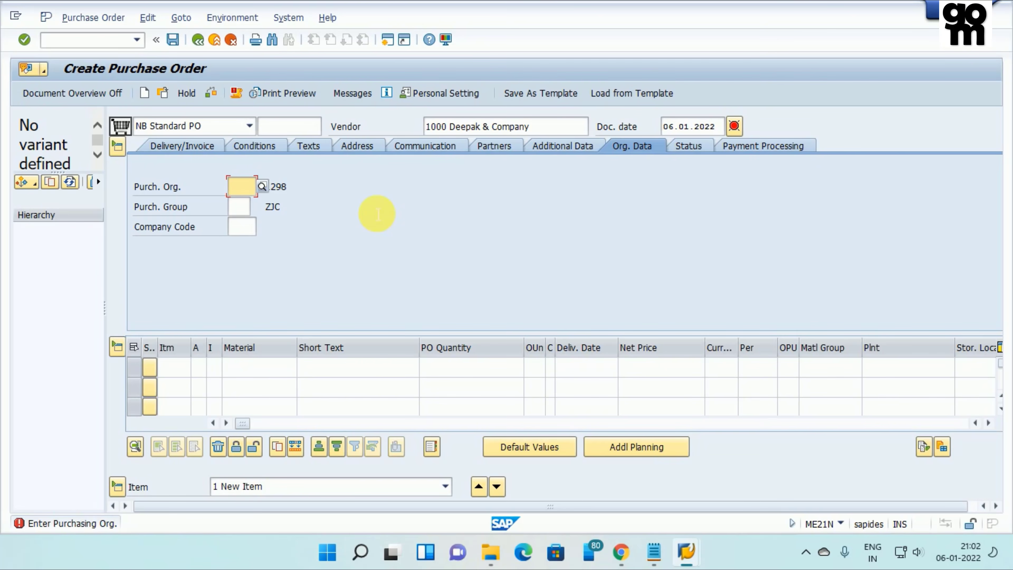
Step: Enter purchasing org 1000 (Best Run Germany), purchasing group 100 and company code 1000, then validate
type("1000")
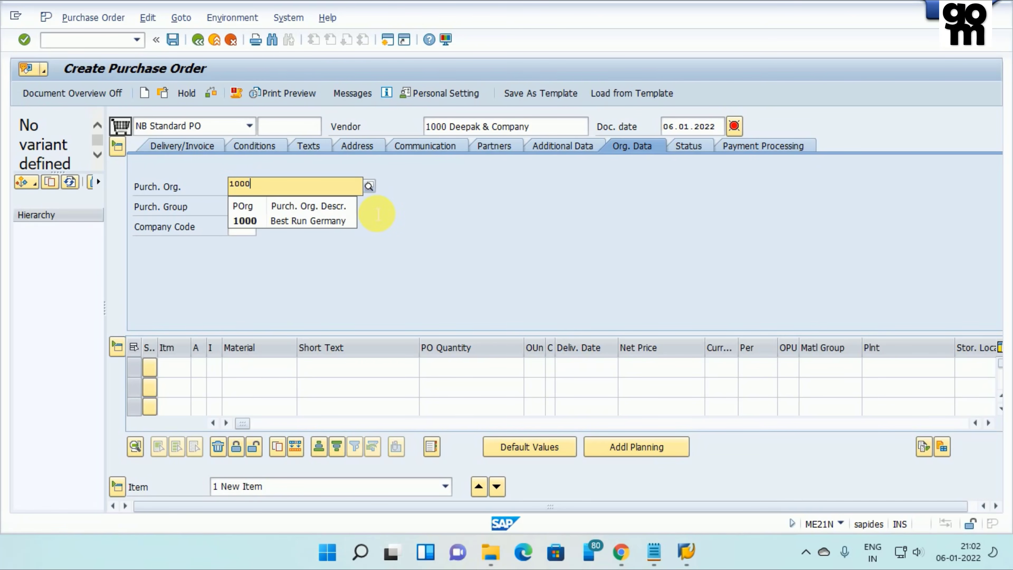
left_click(303, 220)
left_click(241, 206)
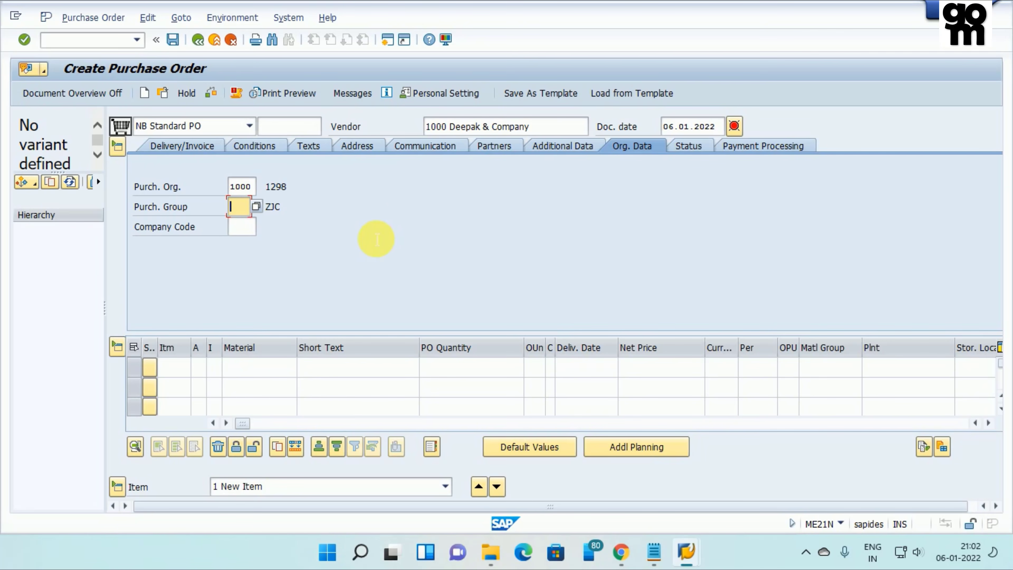
type("100")
left_click(241, 229)
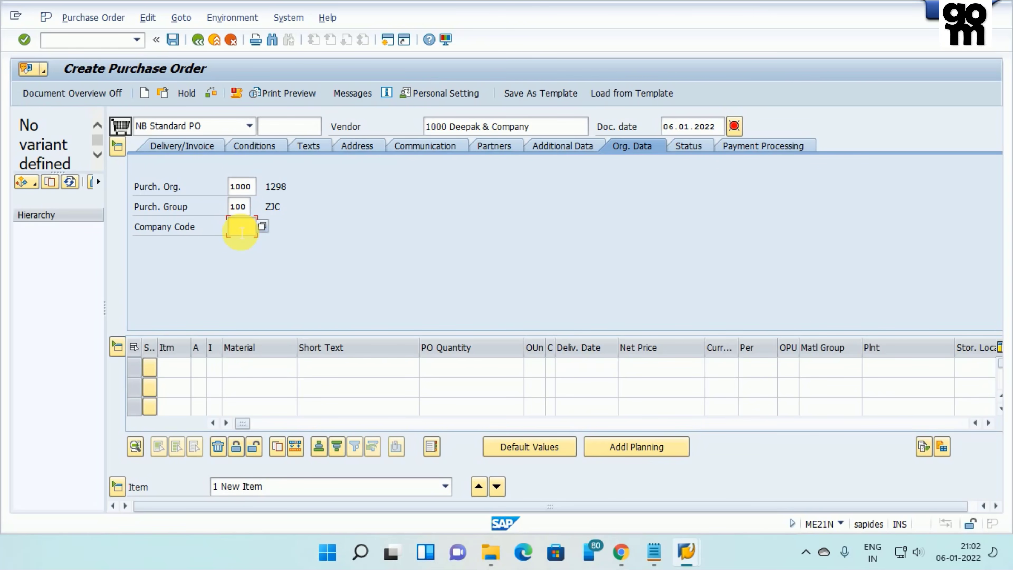
type("1000")
key("Return")
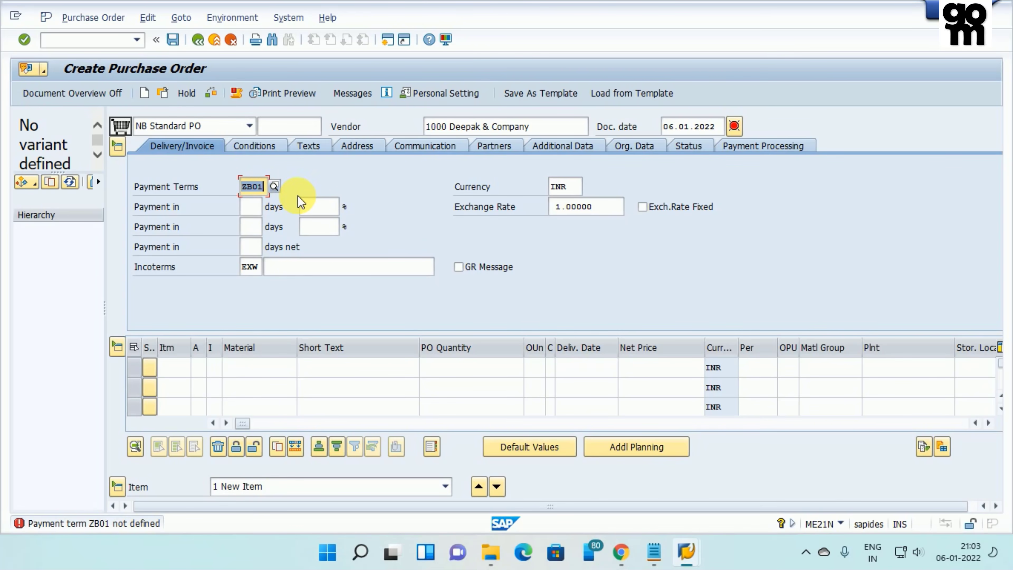
Step: Replace payment term ZB01 with 0001 in the order header and confirm
left_click(273, 187)
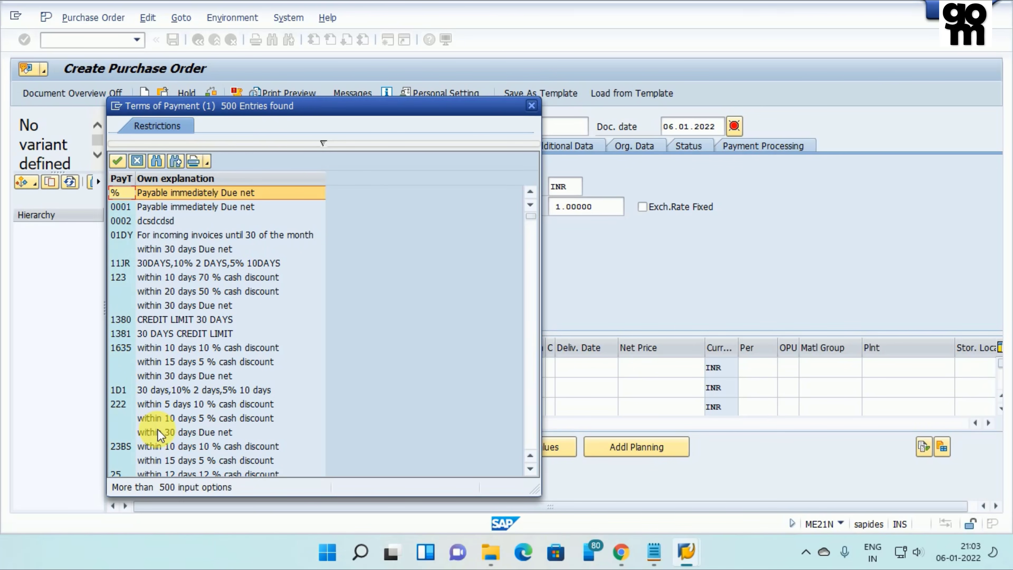
left_click(531, 106)
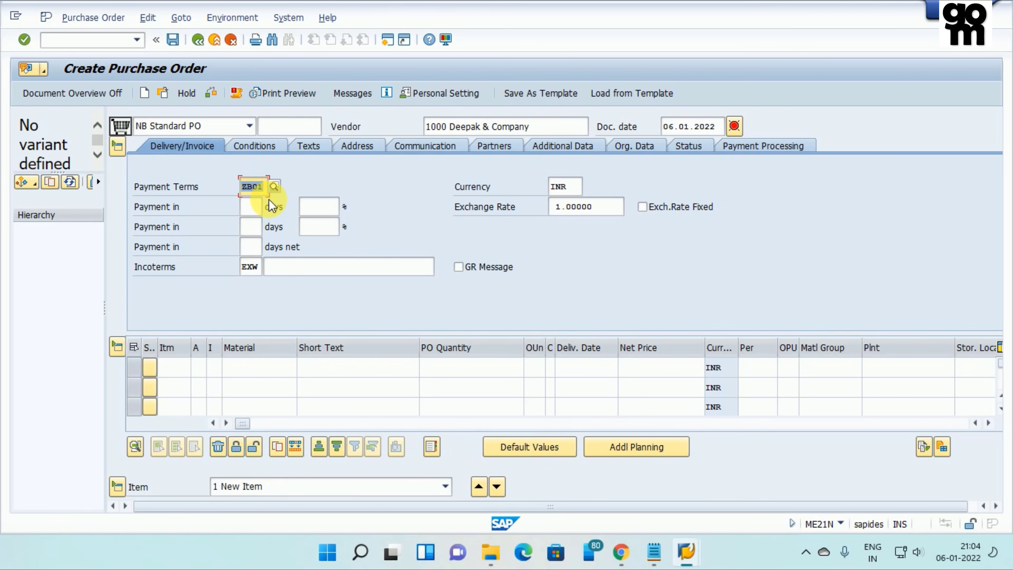
key("BackSpace")
type("000")
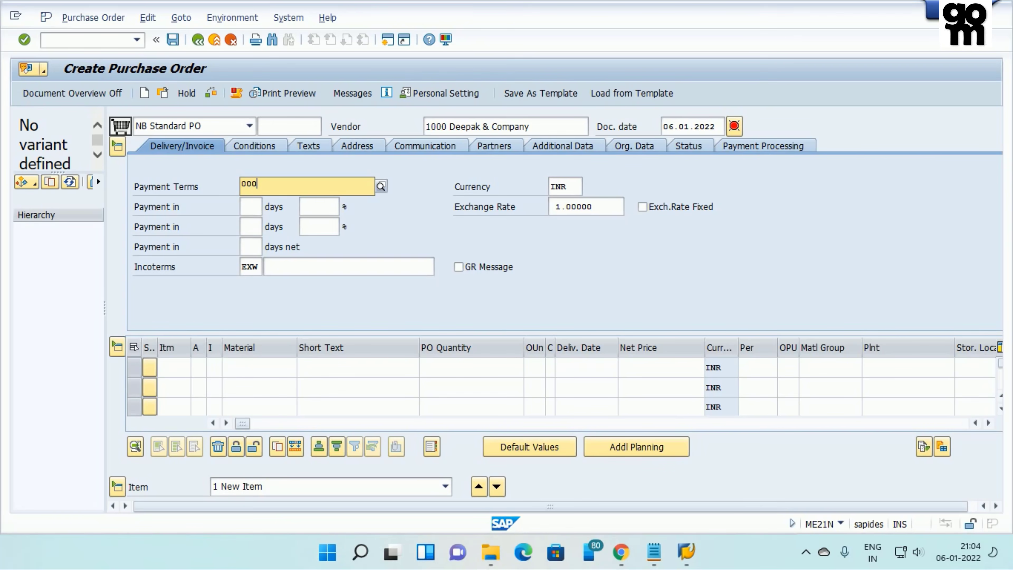
type("1")
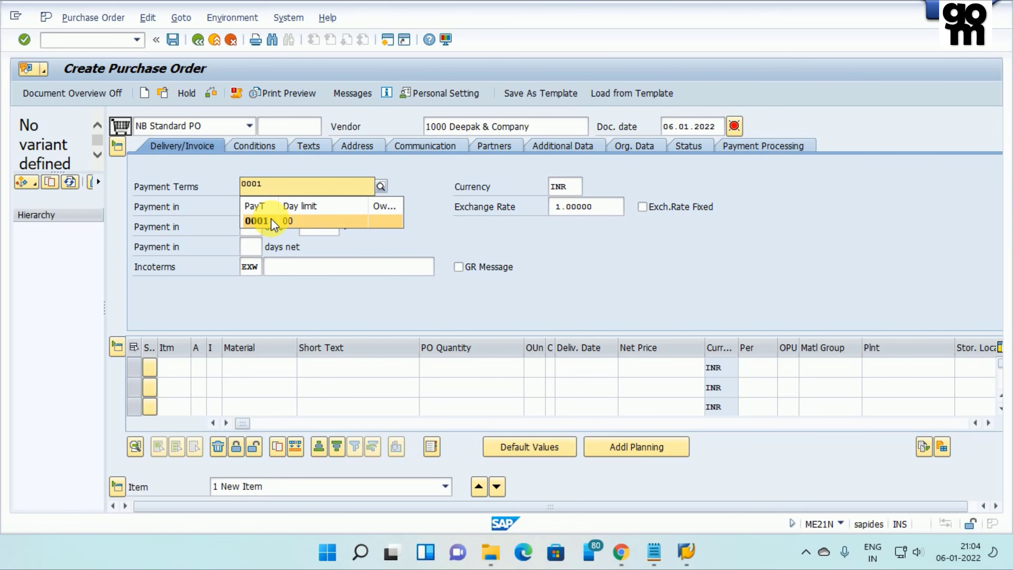
left_click(271, 218)
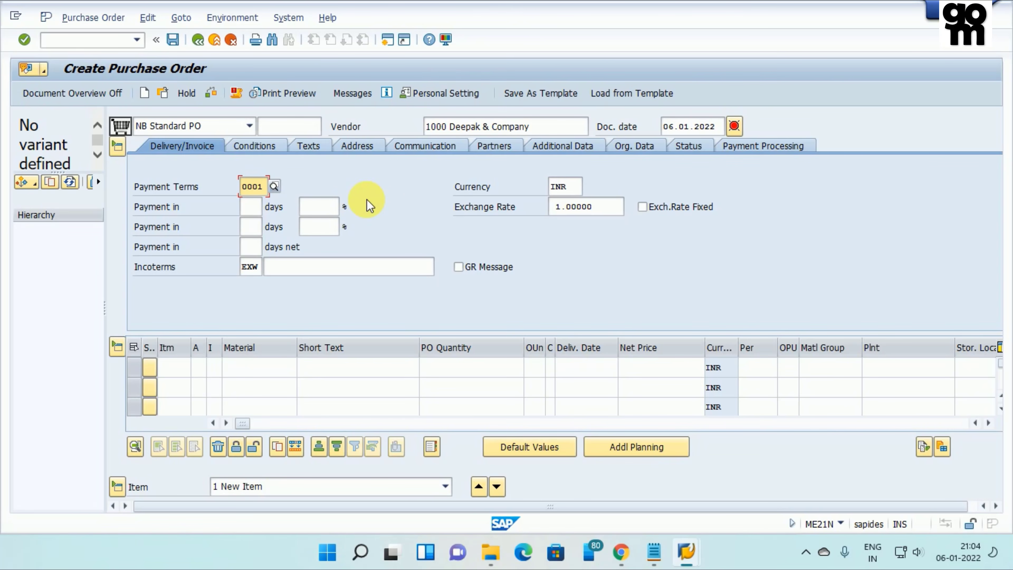
key("Return")
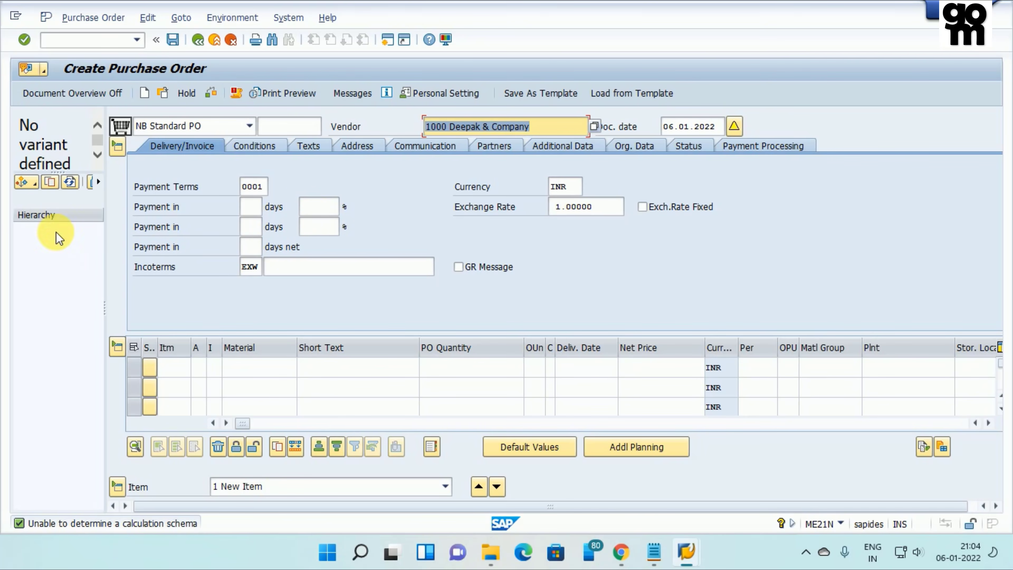
Step: Open the Selection Variant dropdown in the Document Overview toolbar
left_click(31, 184)
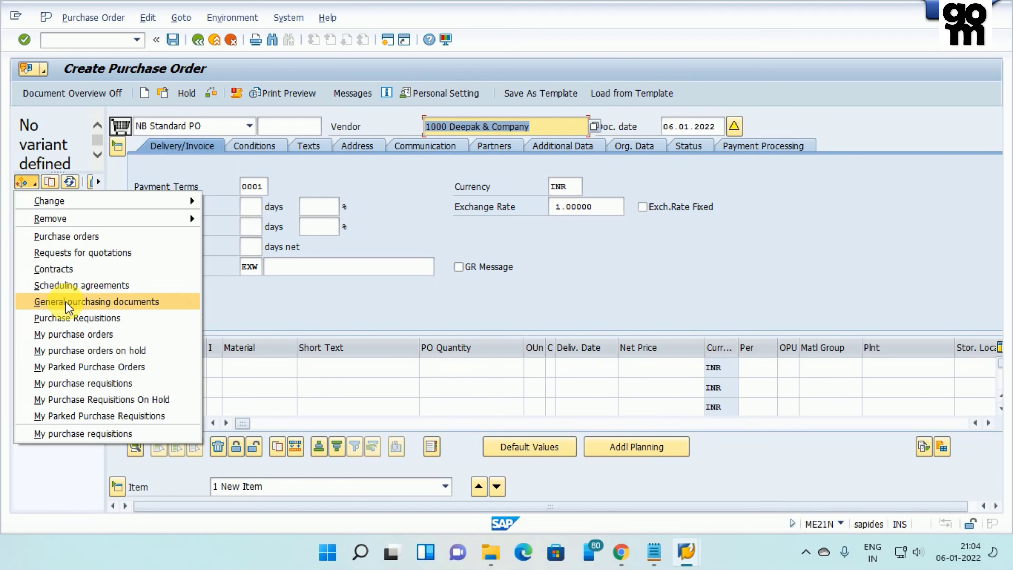
Step: Search Purchase Requisitions for 10054741, checking the number in Notepad, and select it
left_click(66, 316)
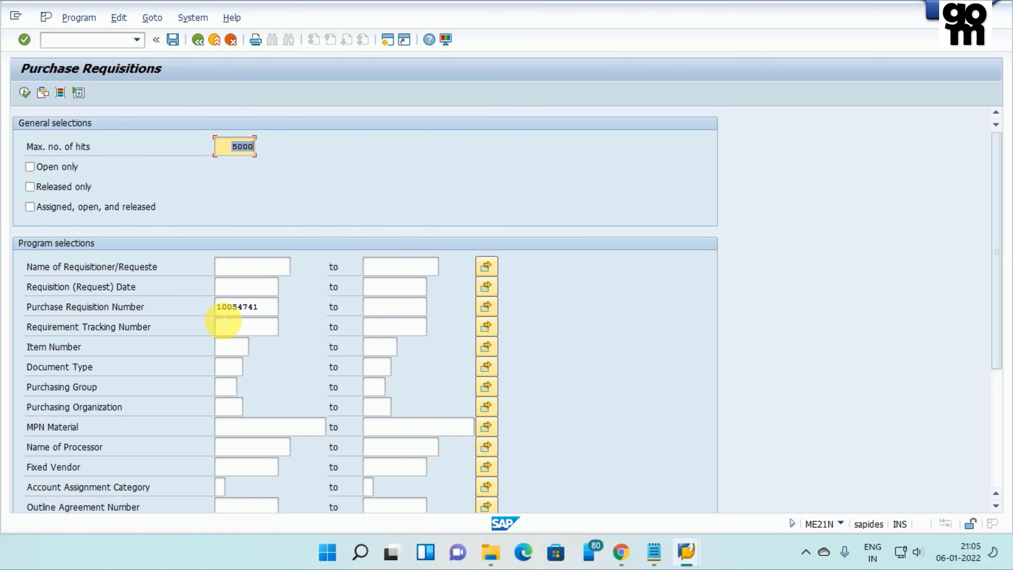
left_click(655, 553)
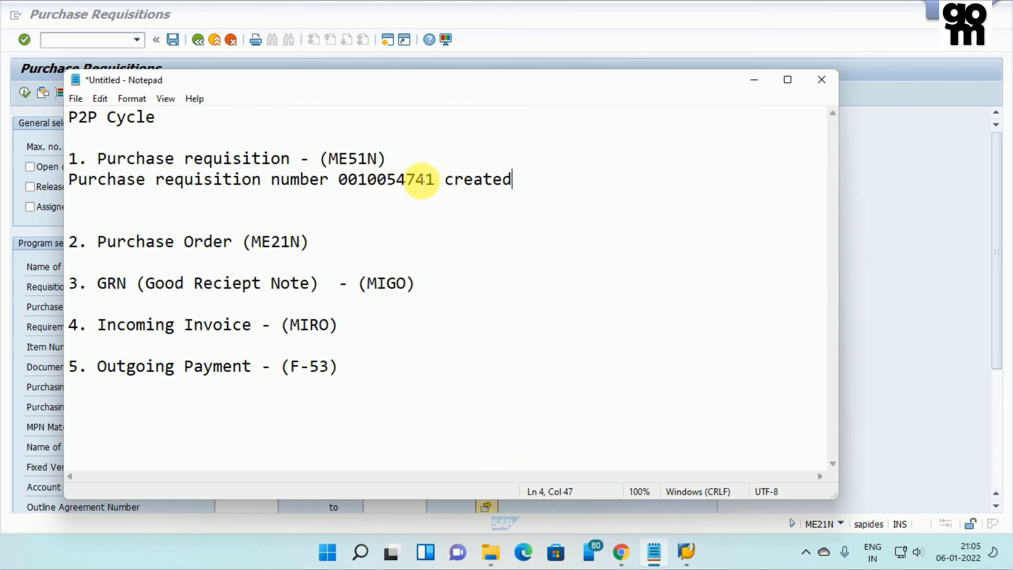
left_click(755, 81)
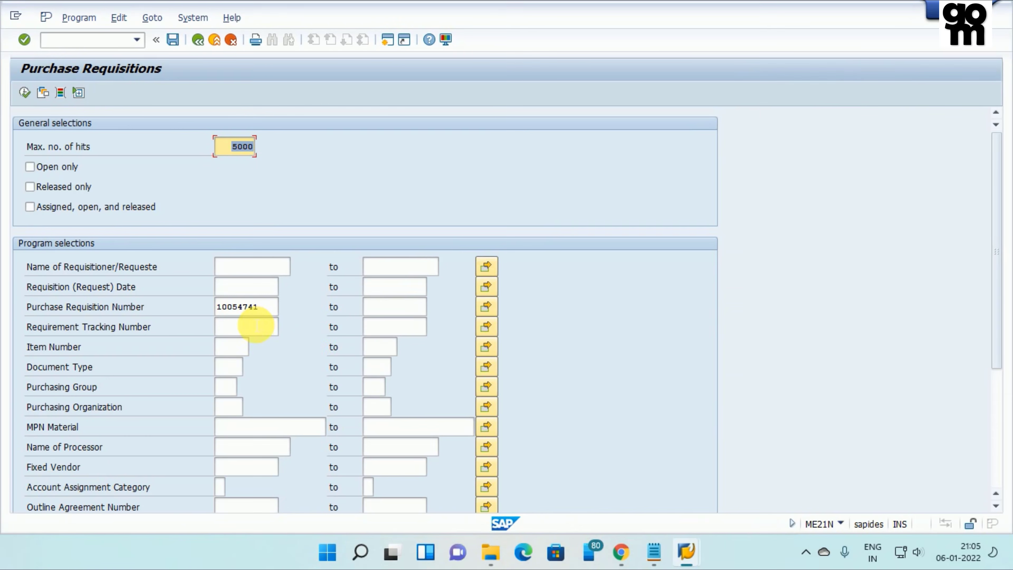
left_click(23, 93)
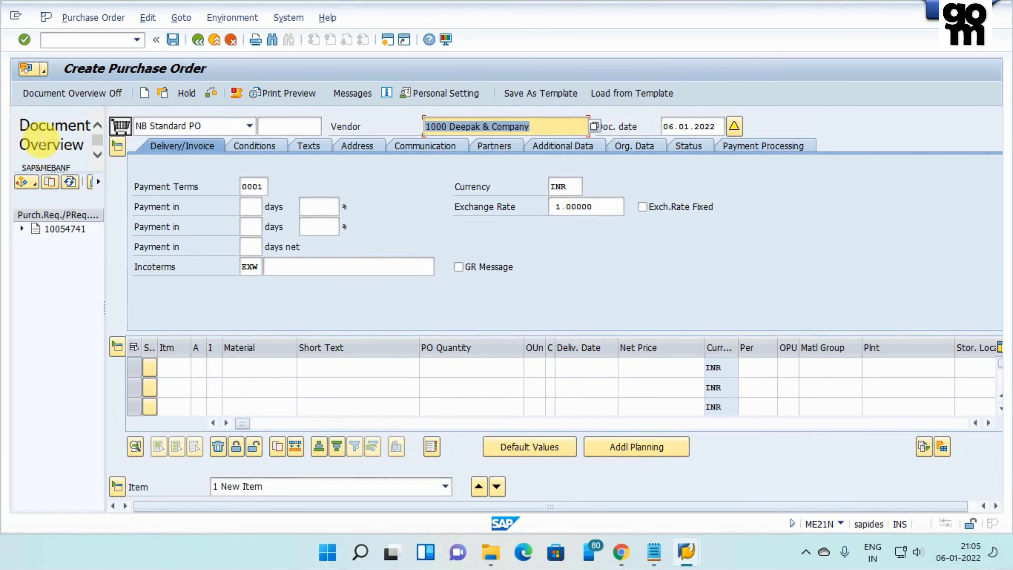
left_click(51, 230)
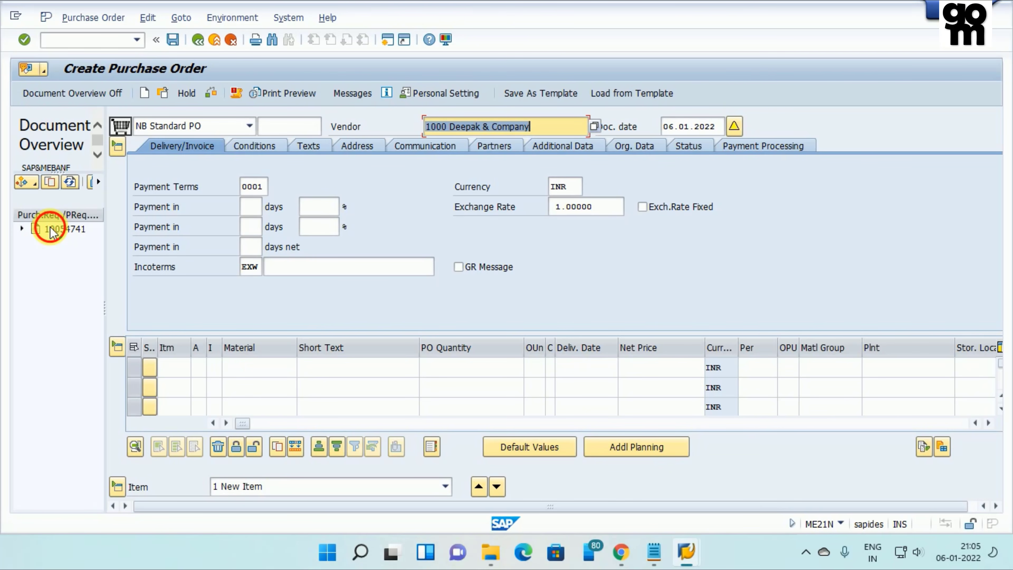
Step: Adopt requisition 10054741 as item 10 (T-ST, 128 M2, 500 INR) and collapse Item Detail
left_click(50, 228)
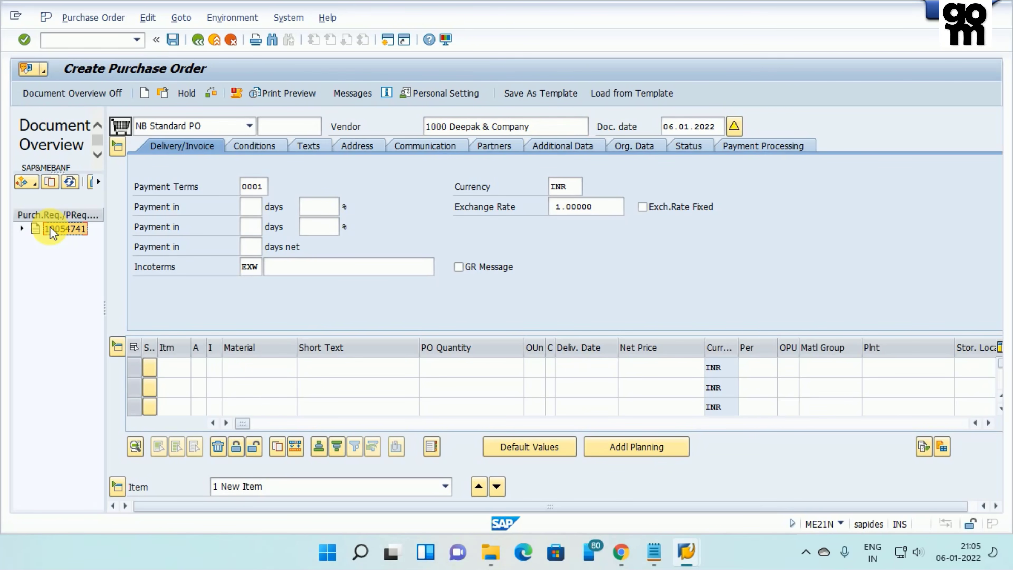
left_click(55, 182)
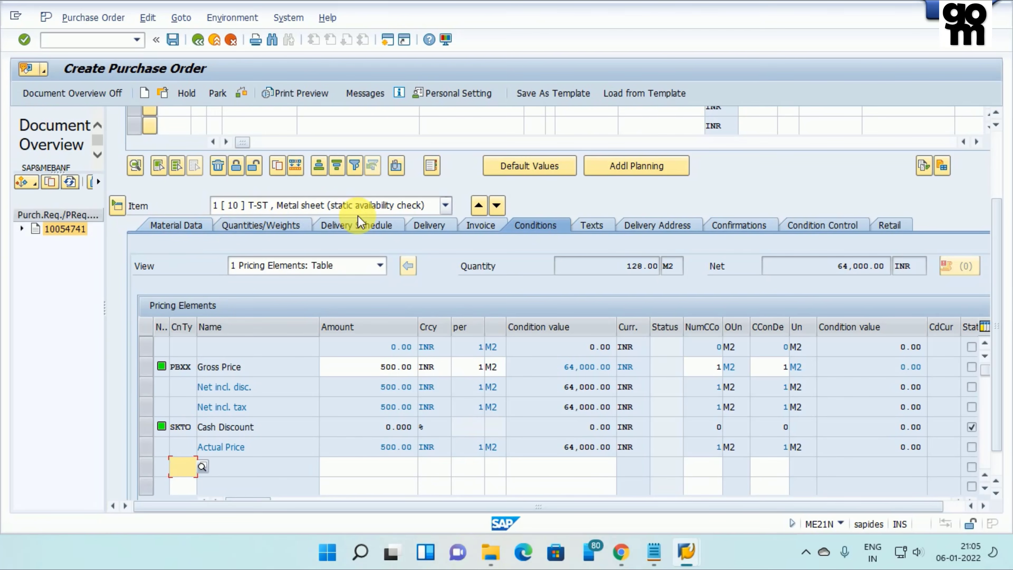
scroll(376, 216, "up", 2)
scroll(706, 207, "up", 6)
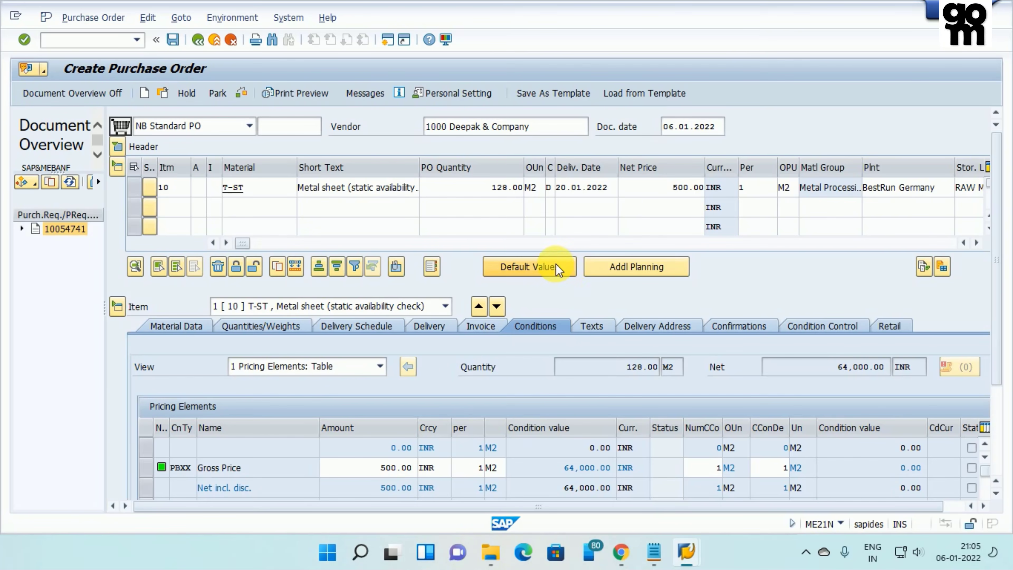
left_click(118, 307)
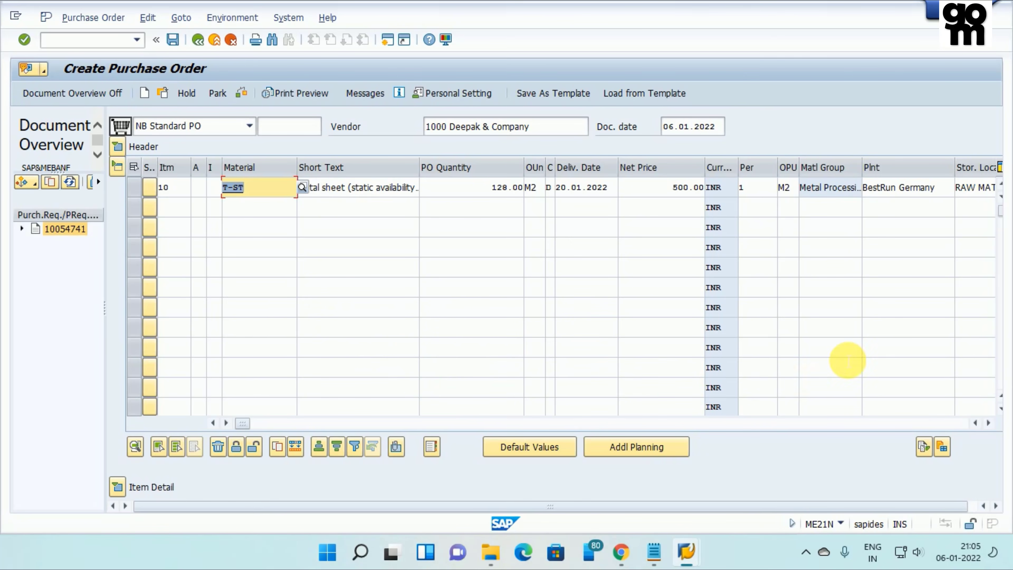
Step: Reopen item 10's details and move through Quantities, Delivery Schedule and Delivery to Invoice
left_click(887, 428)
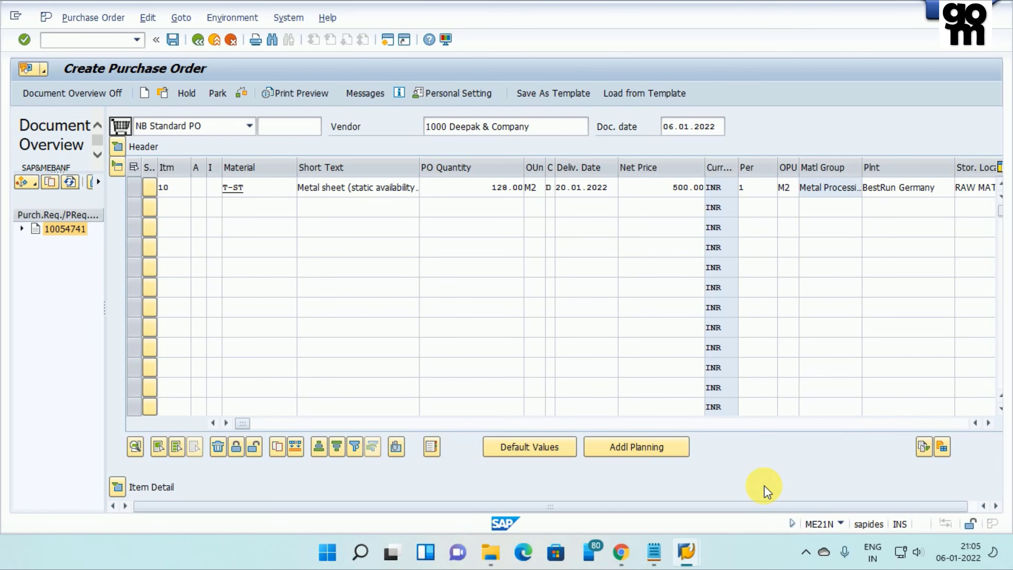
left_click(923, 446)
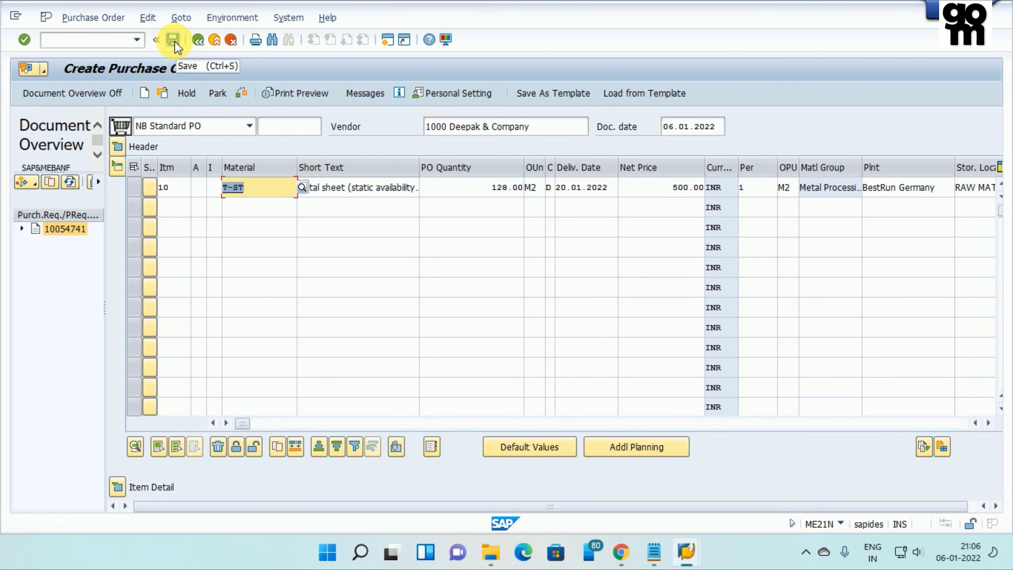
left_click(120, 487)
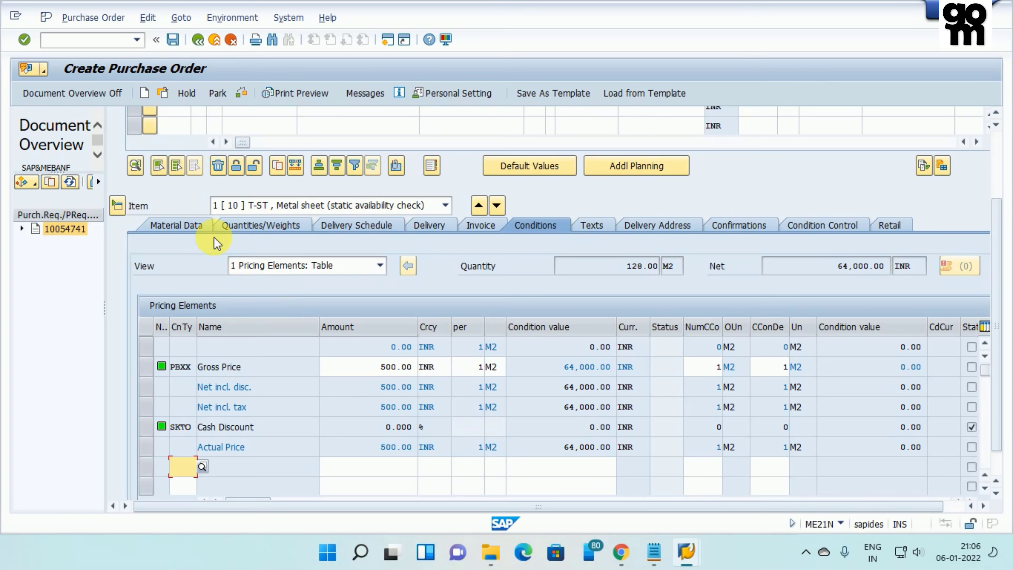
left_click(181, 226)
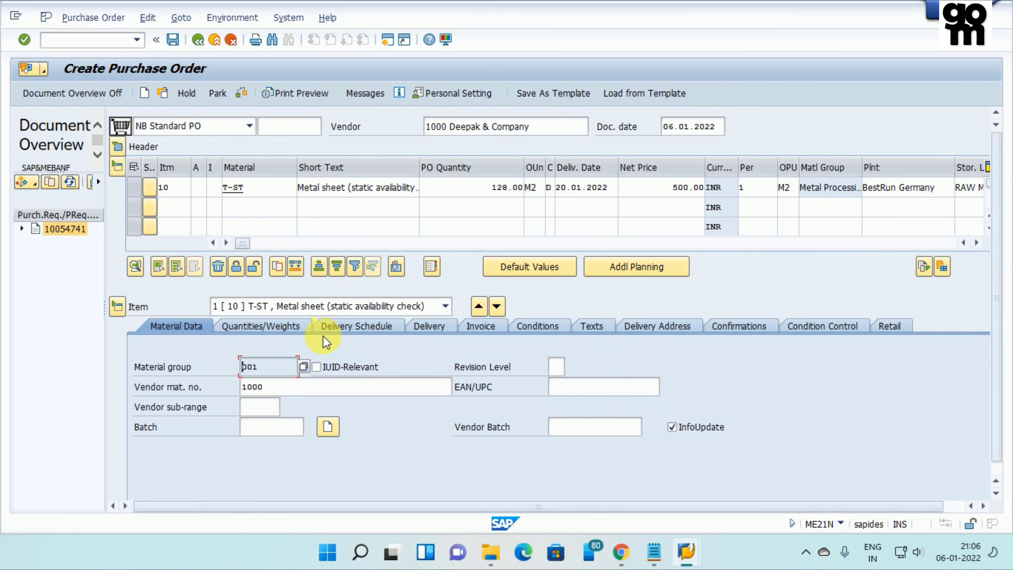
left_click(279, 325)
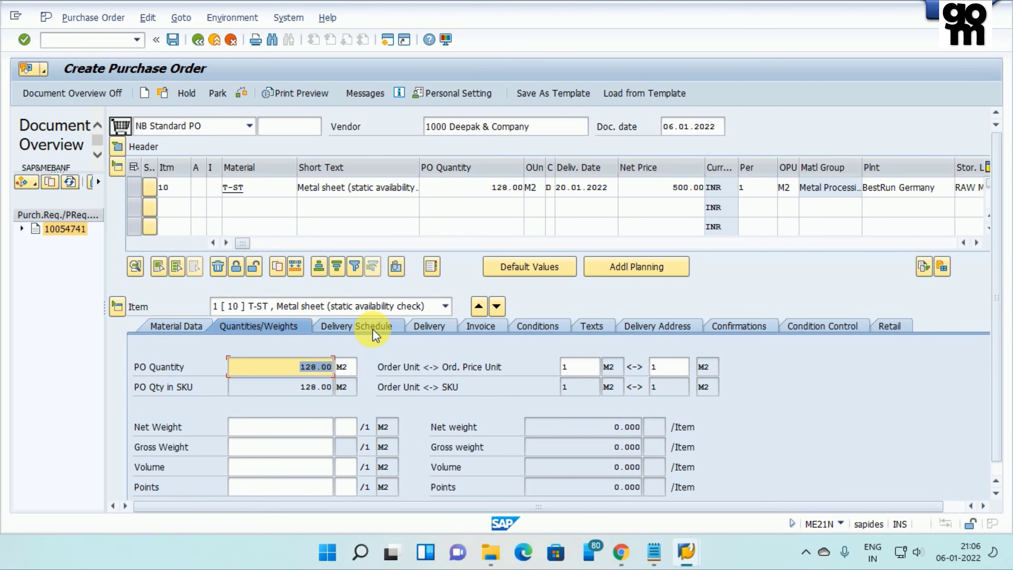
left_click(373, 327)
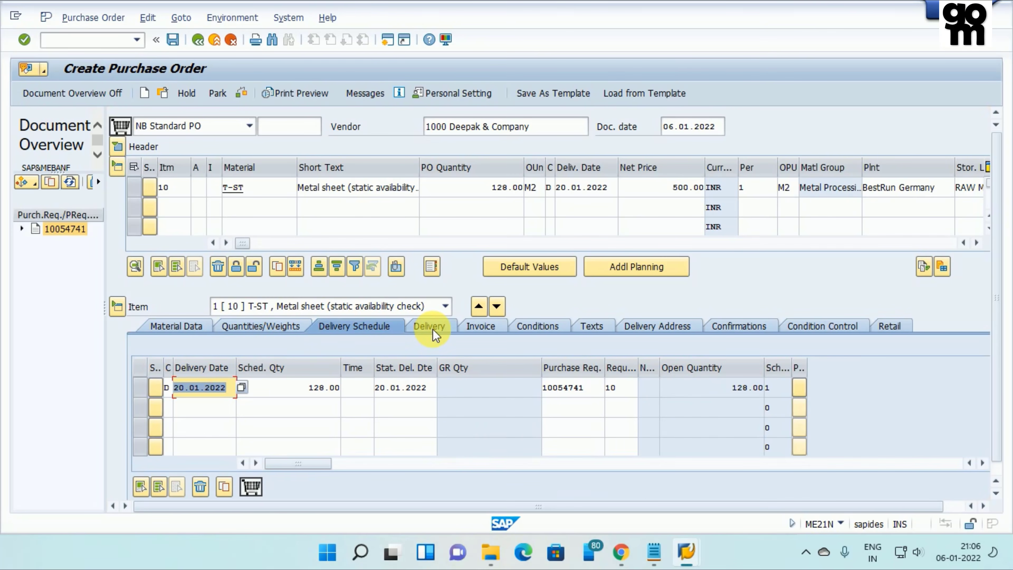
left_click(433, 329)
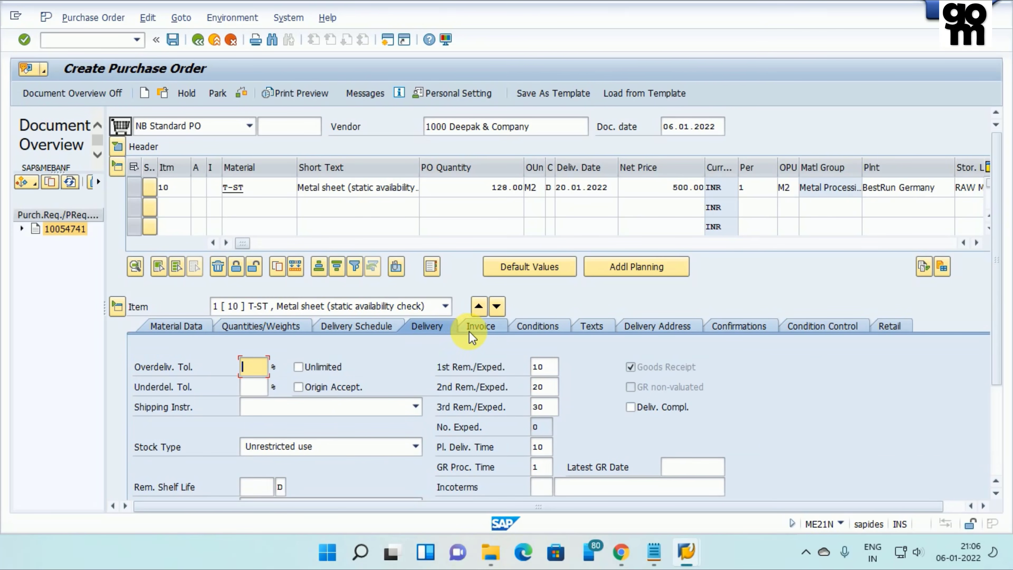
left_click(482, 328)
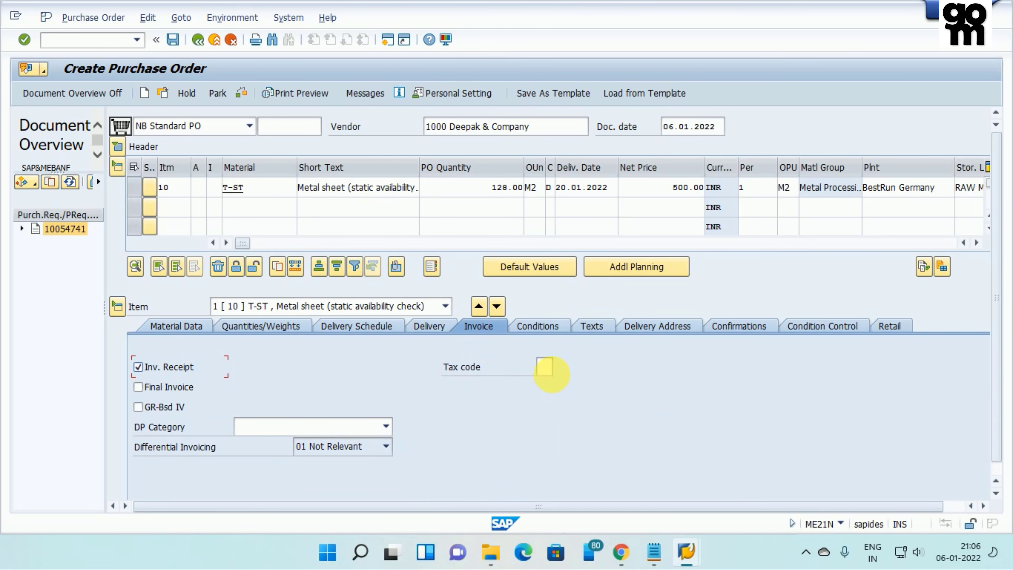
left_click(552, 373)
left_click(558, 367)
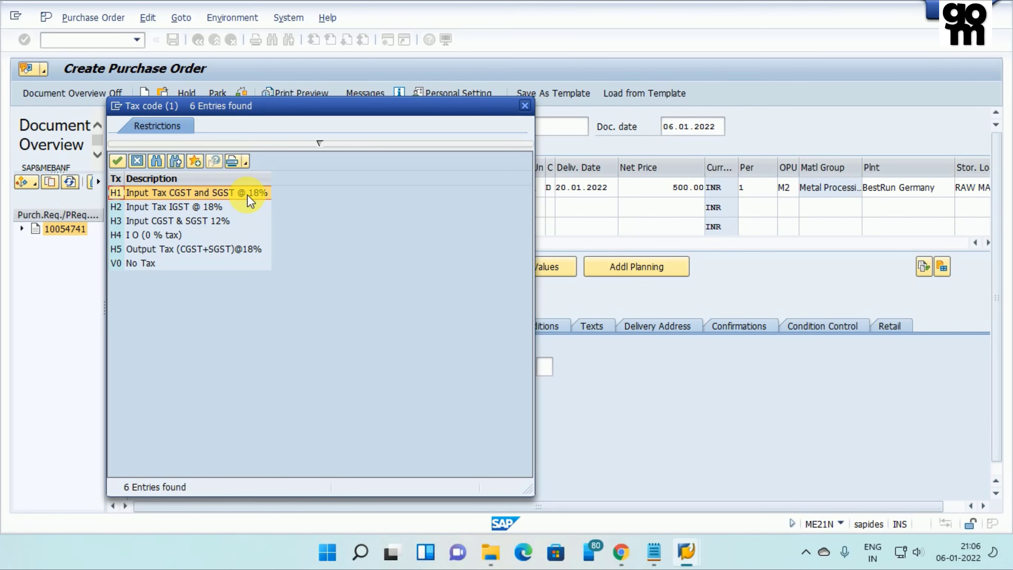
double_click(177, 194)
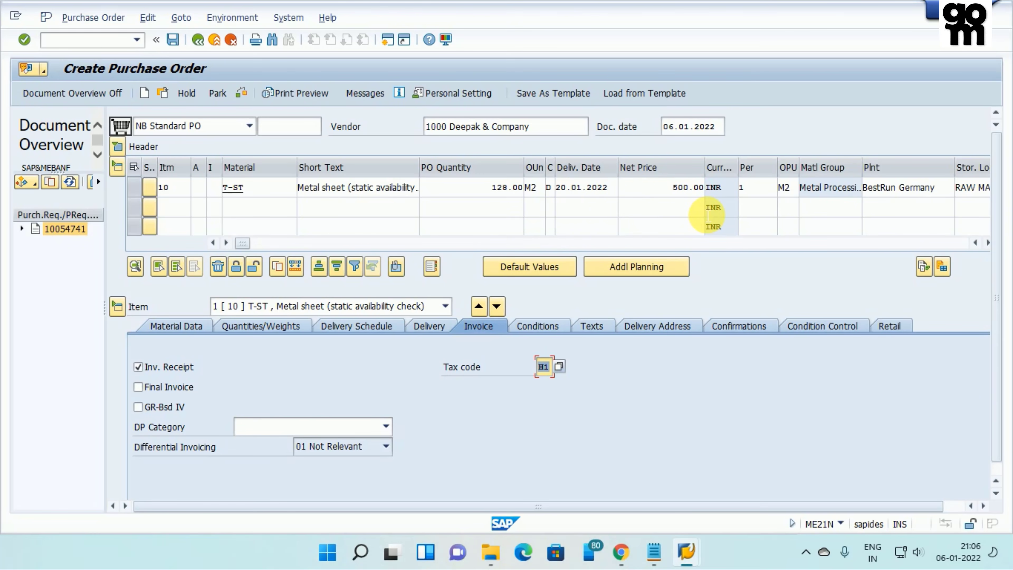
left_click(176, 42)
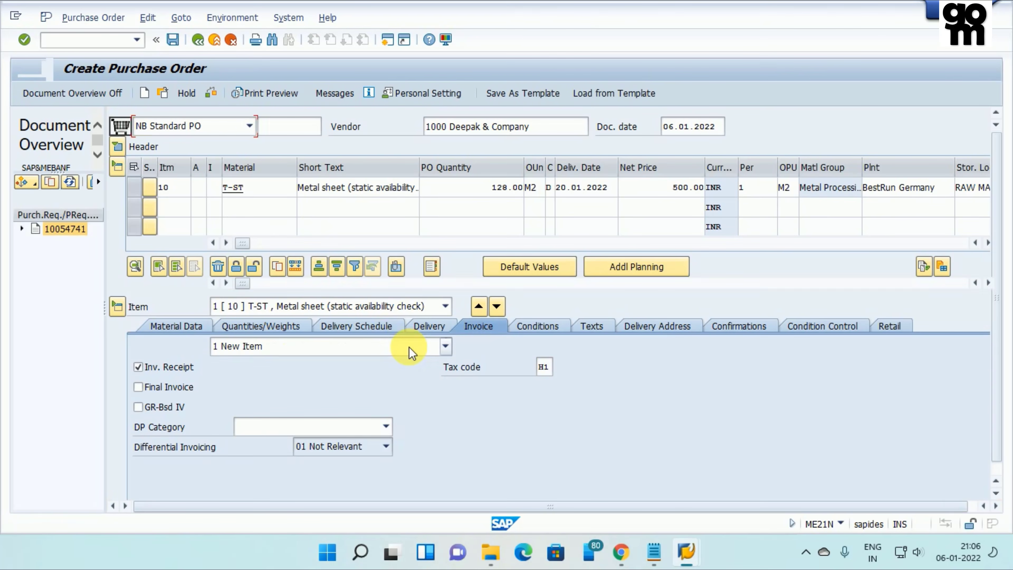
left_click(129, 527)
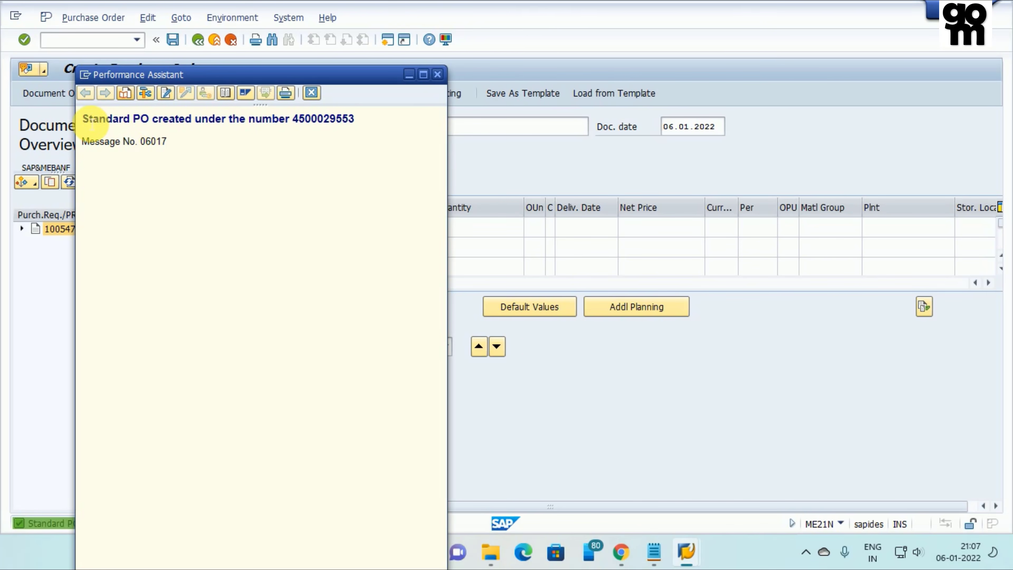
left_click_drag(84, 119, 327, 123)
key("ctrl+c")
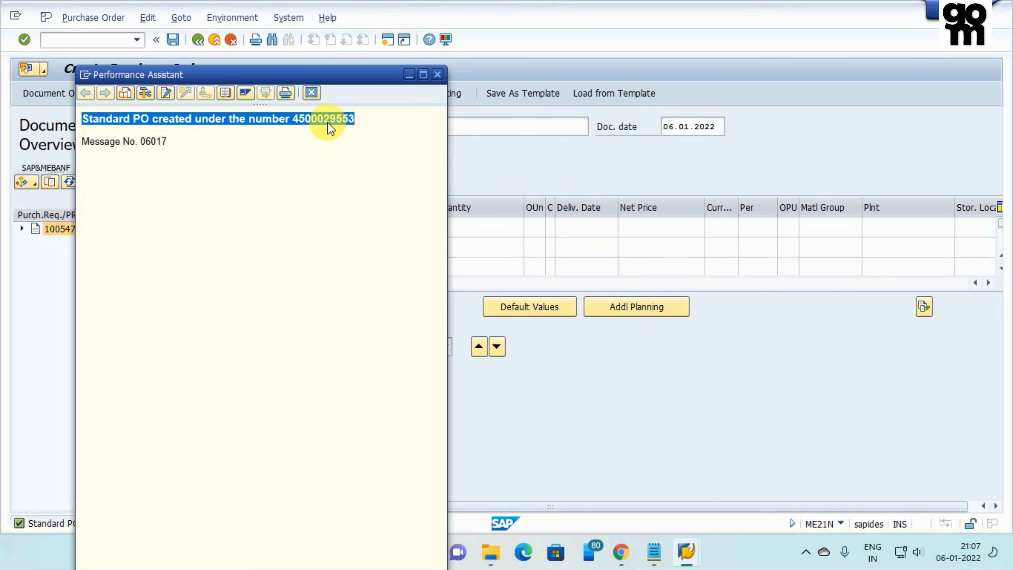
left_click(654, 551)
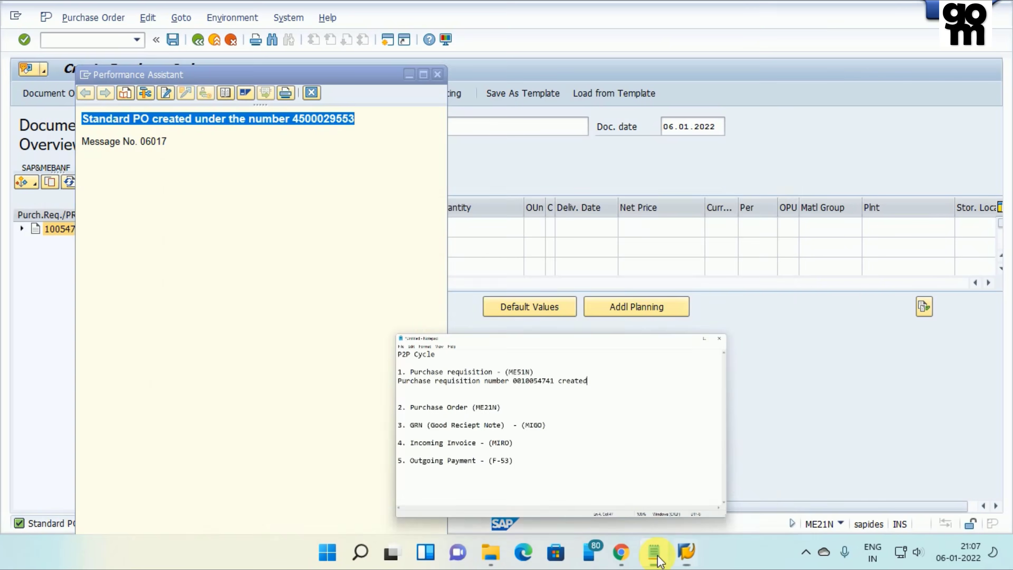
left_click(337, 258)
key("Return")
key("Return")
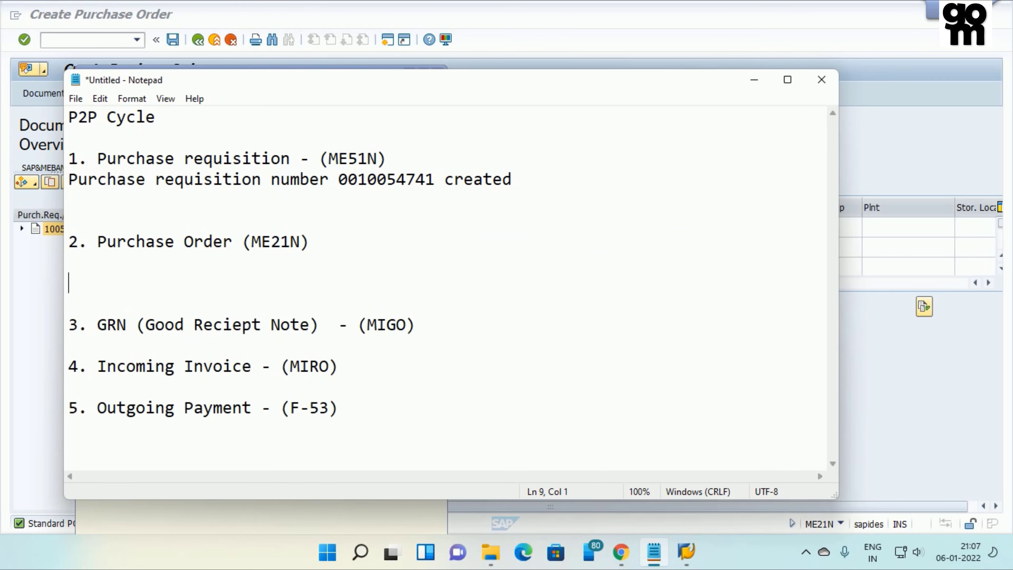
key("BackSpace")
key("ctrl+v")
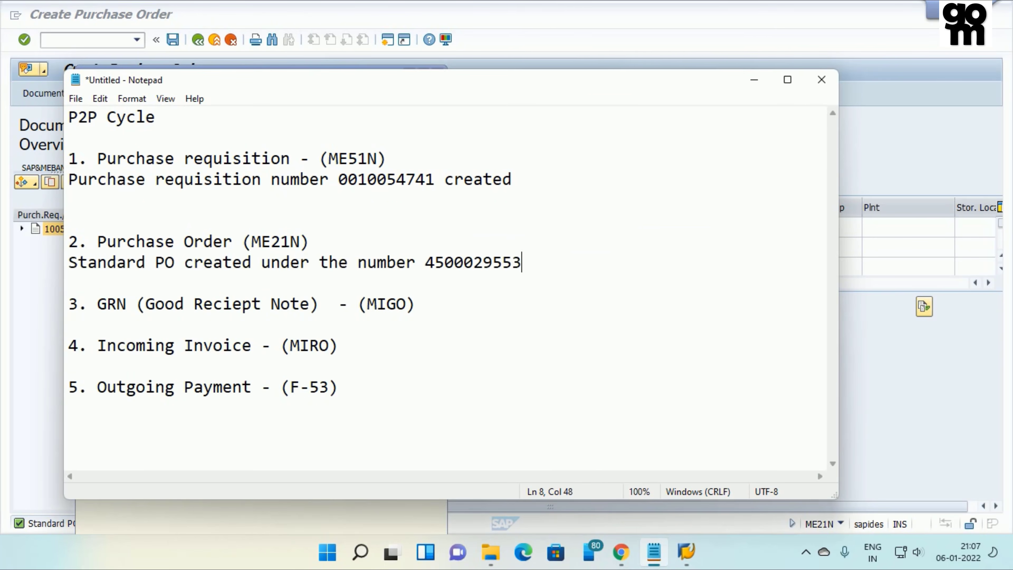
key("Return")
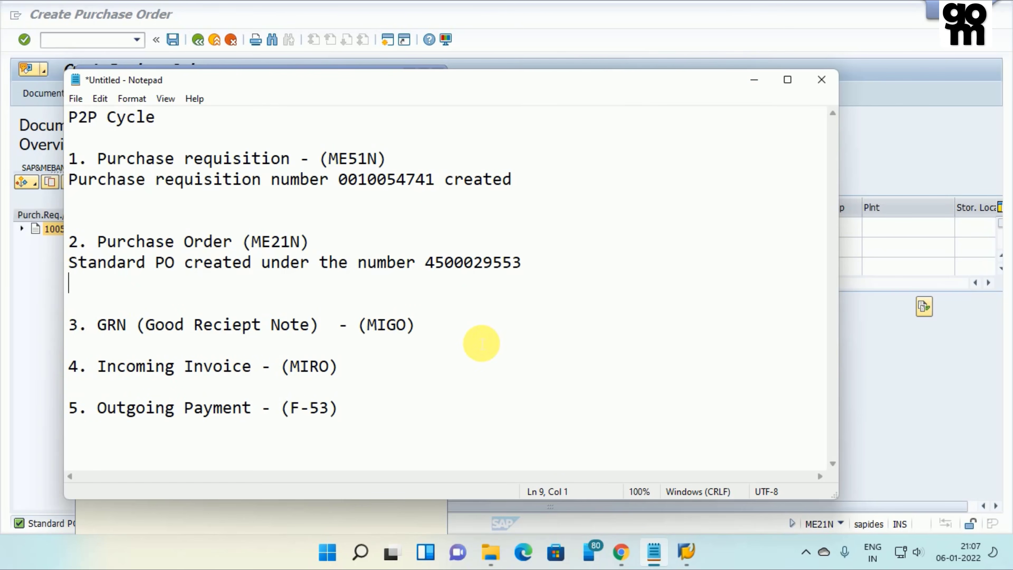
Step: Add a blank line under the GRN (MIGO) step, then close the message details and return to SAP
left_click(466, 334)
key("Return")
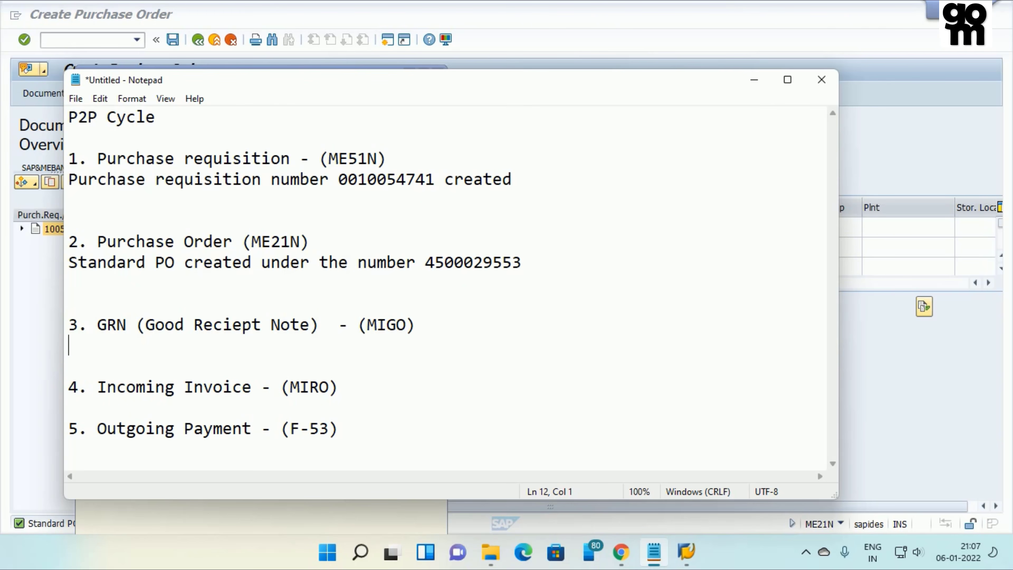
left_click(754, 80)
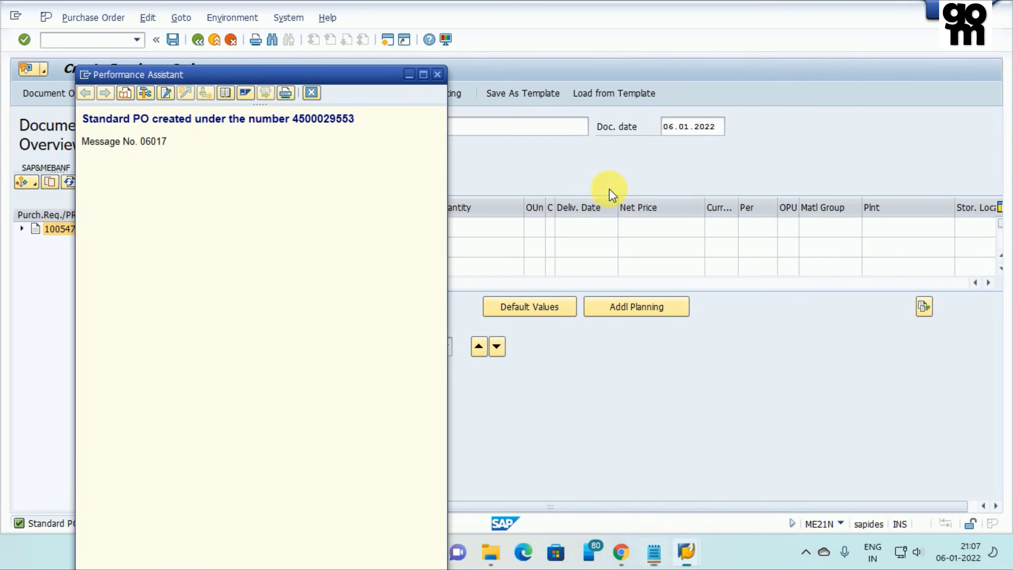
left_click(437, 74)
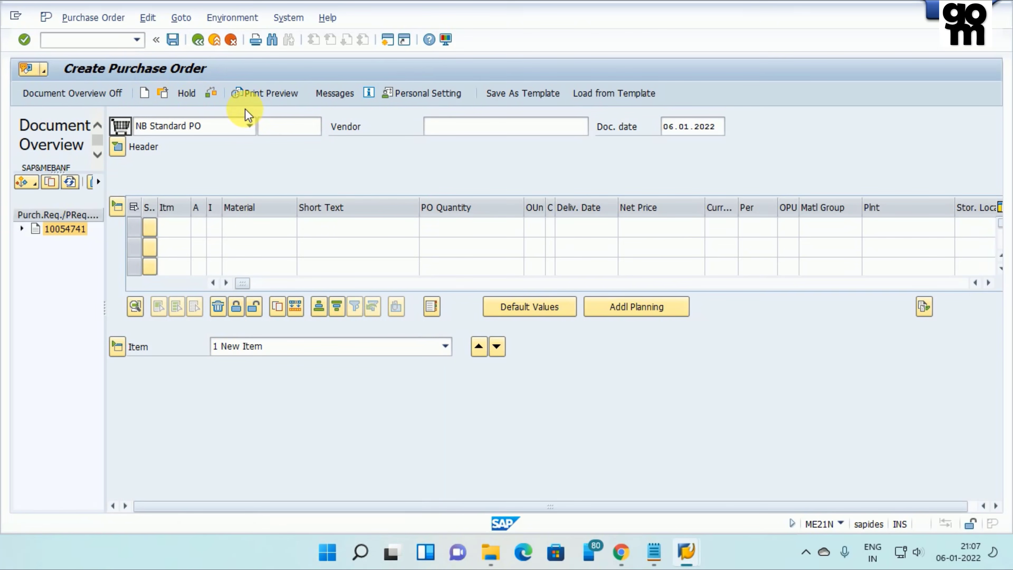
Step: Leave Create Purchase Order with /n to start the goods receipt transaction
left_click(91, 39)
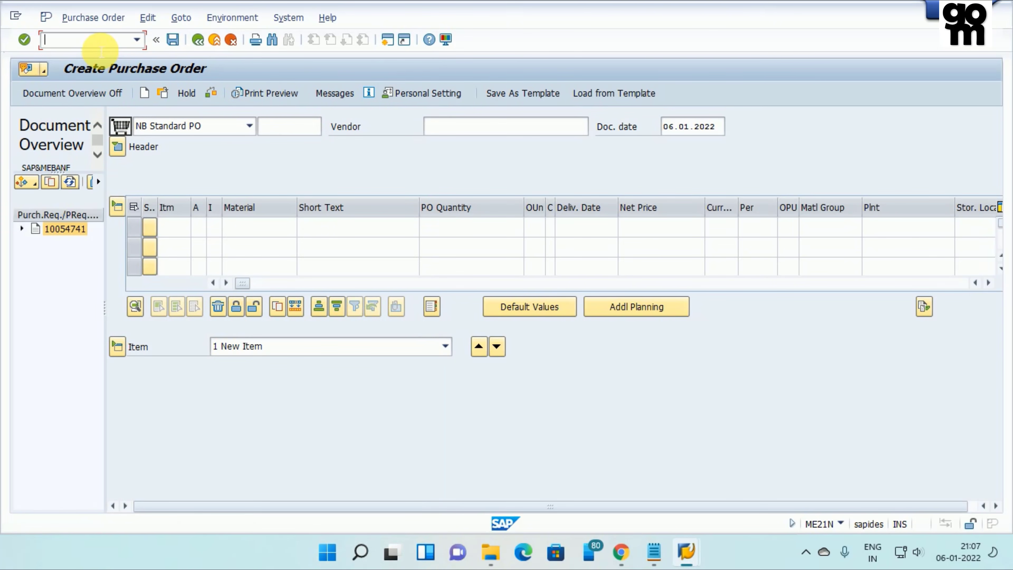
type("/n")
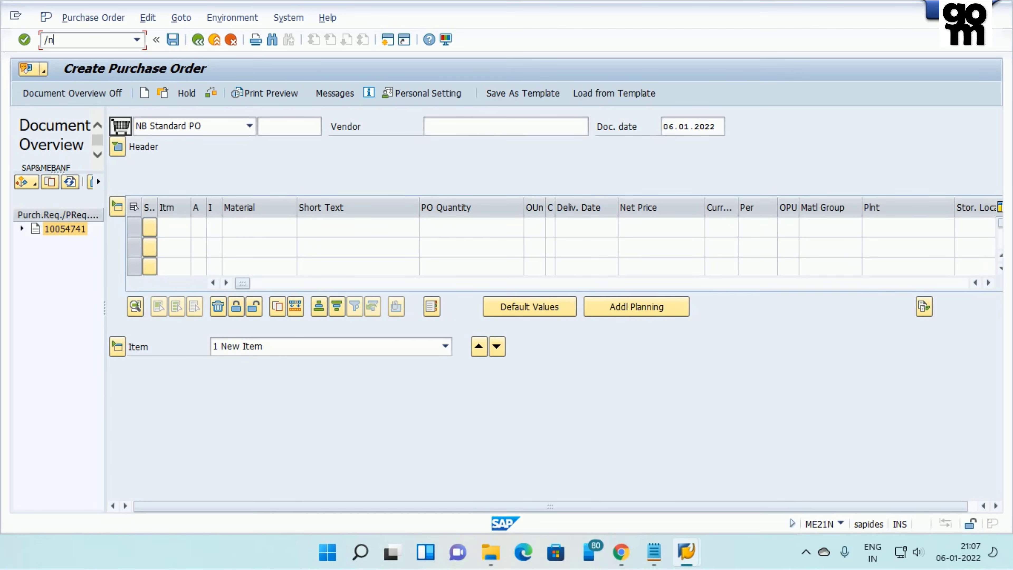
key("Return")
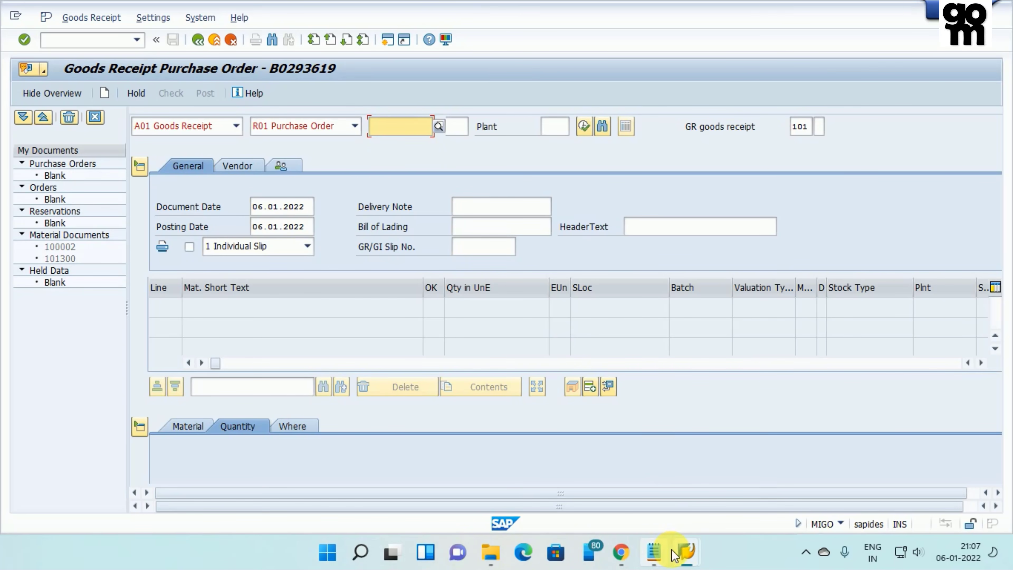
left_click(654, 552)
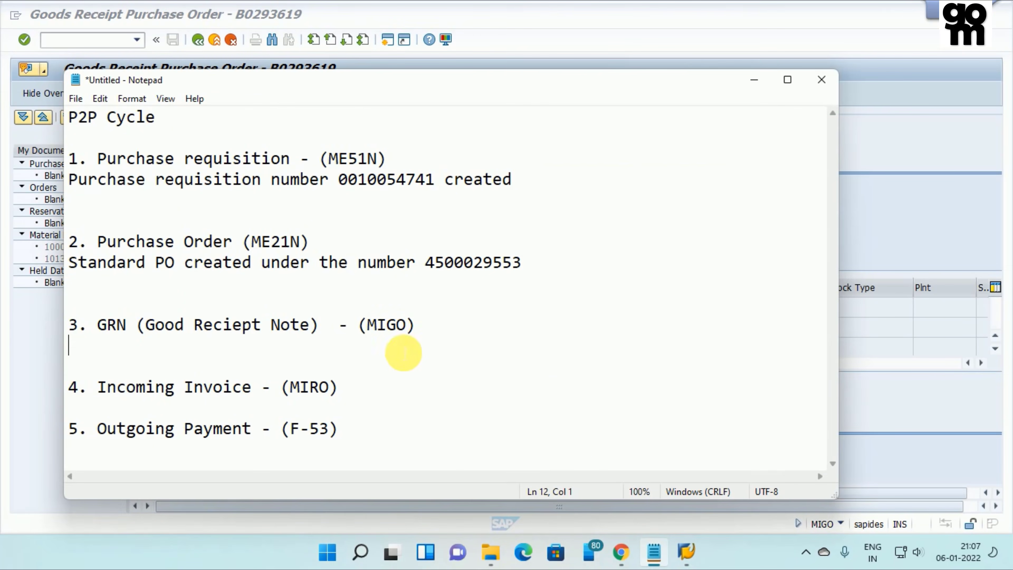
double_click(461, 261)
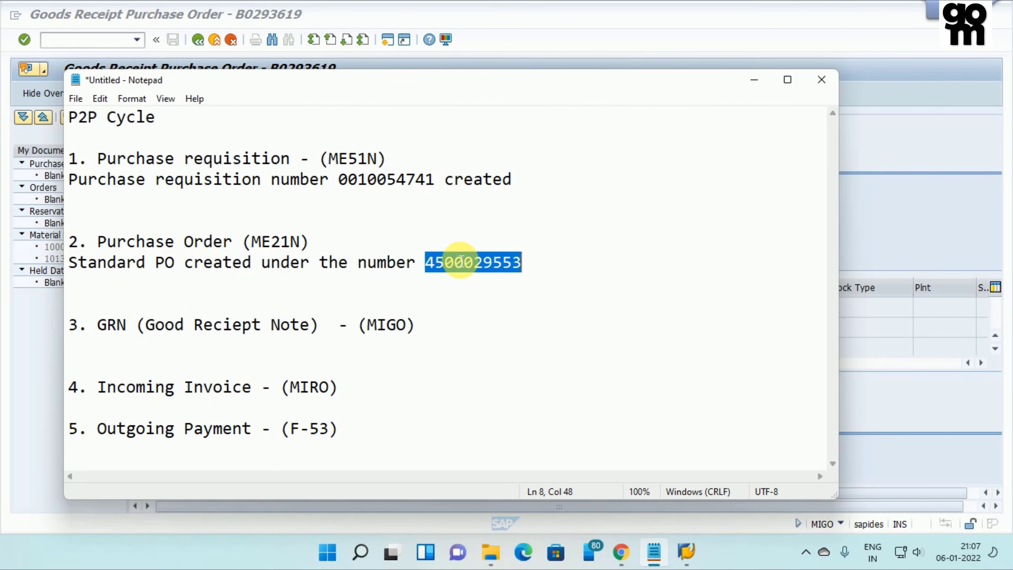
key("ctrl+c")
key("alt+Tab")
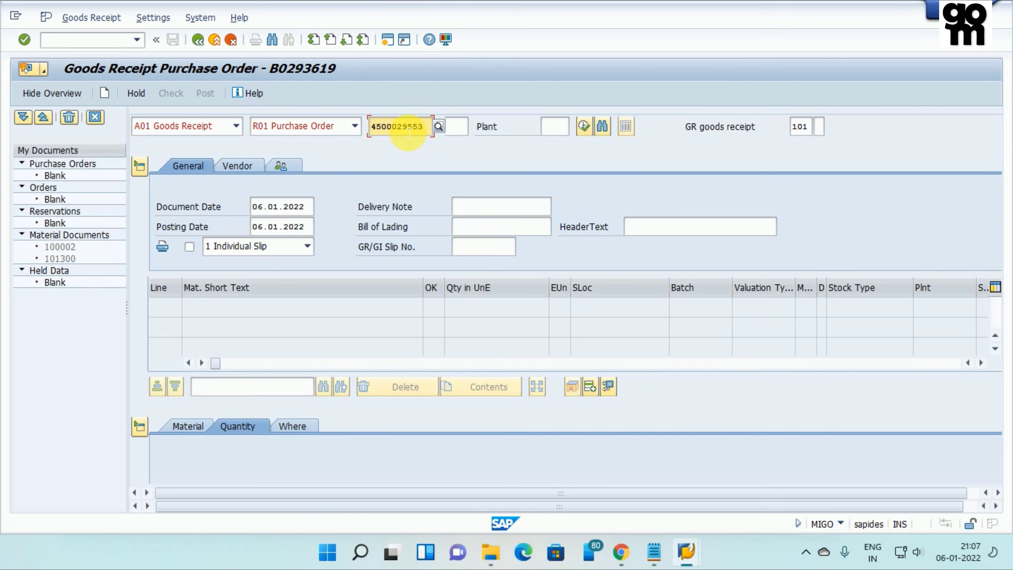
key("Return")
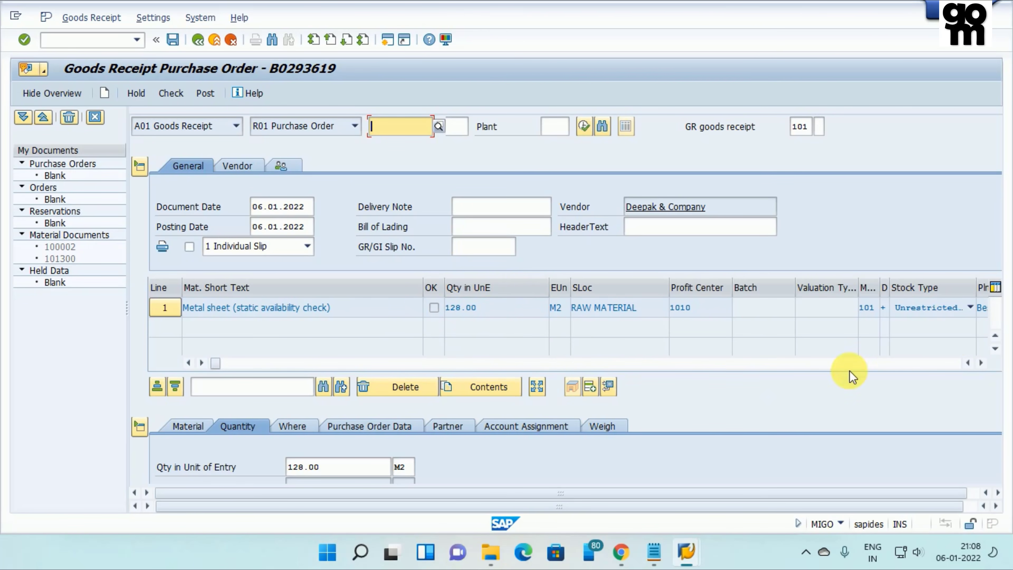
mouse_move(1012, 324)
left_mouse_down()
mouse_move(1010, 353)
mouse_move(1010, 307)
mouse_move(1012, 315)
left_mouse_up()
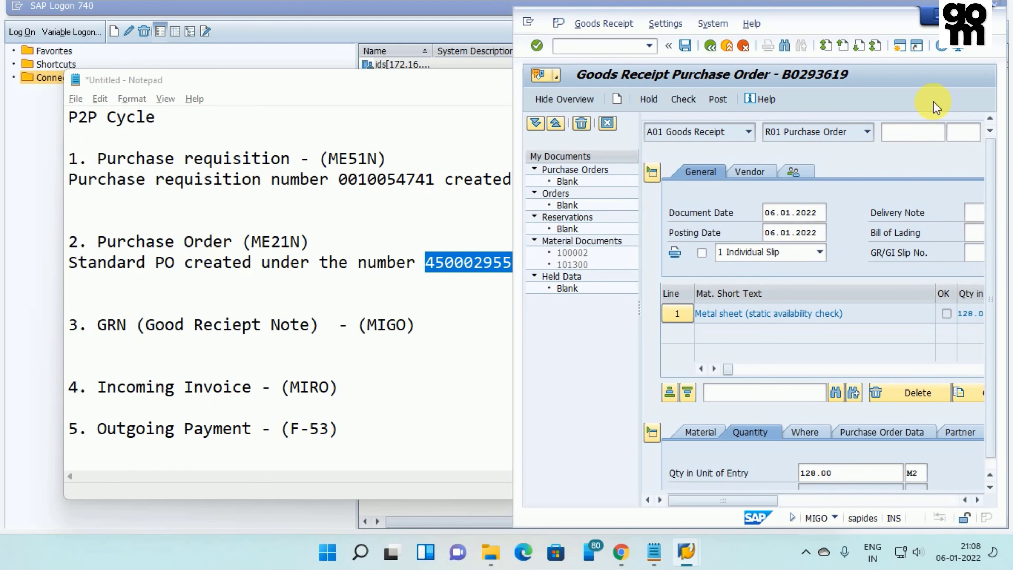
left_click(949, 17)
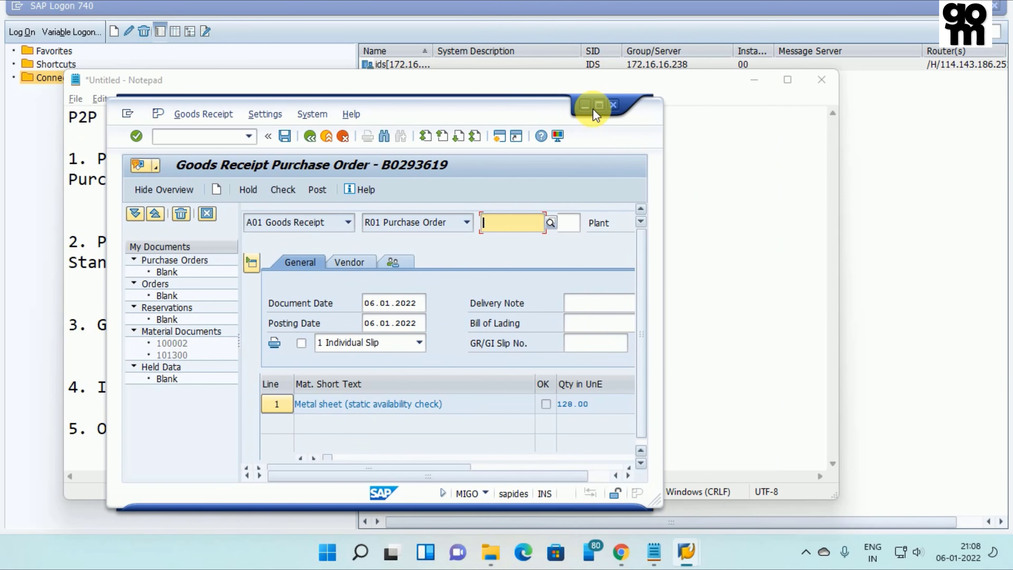
left_click(598, 105)
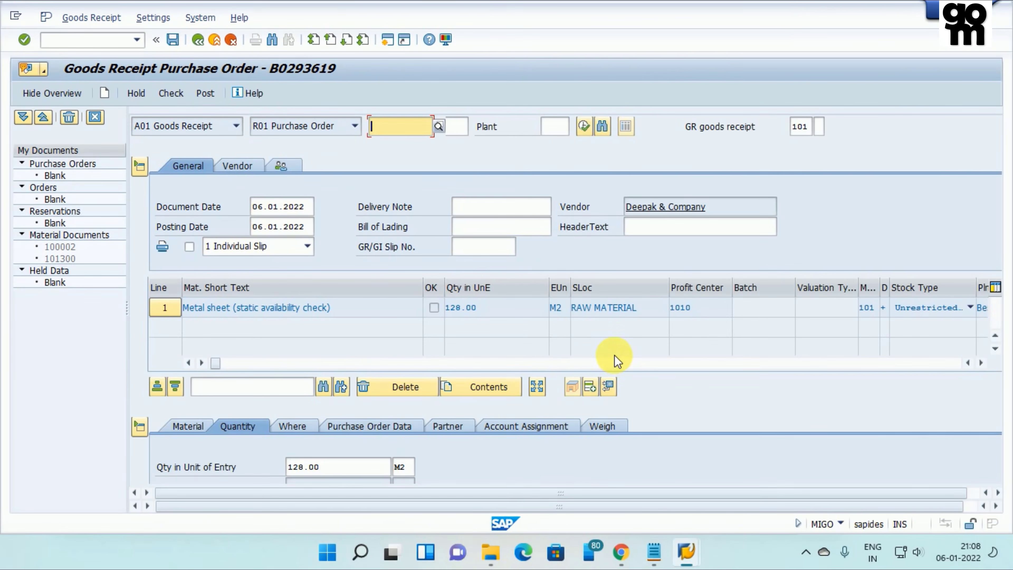
Step: Enter a delivery-note quantity of 128 M2 for line 1 and tick Item OK
scroll(602, 453, "down", 3)
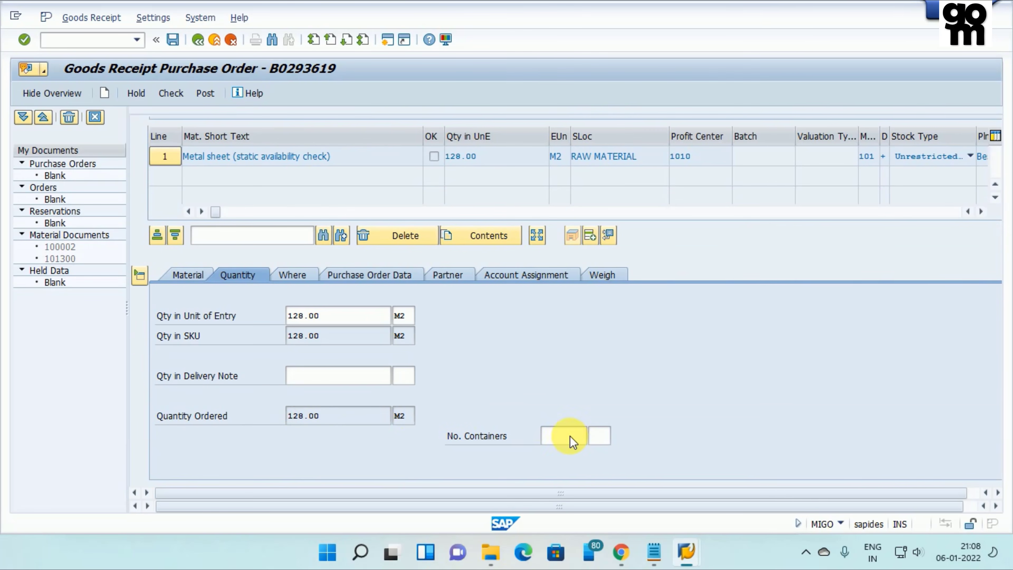
left_click(316, 383)
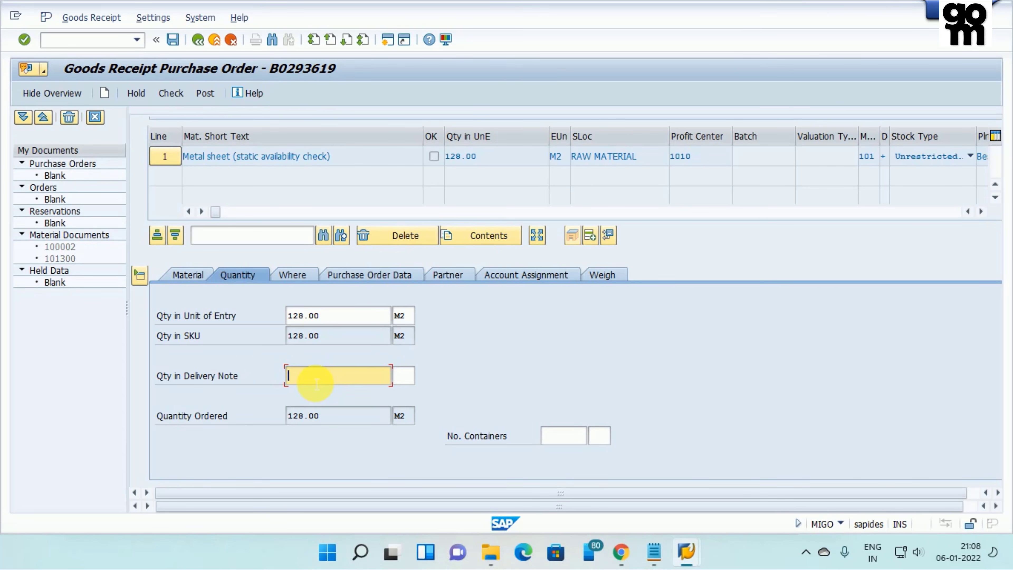
type("128")
left_click(409, 377)
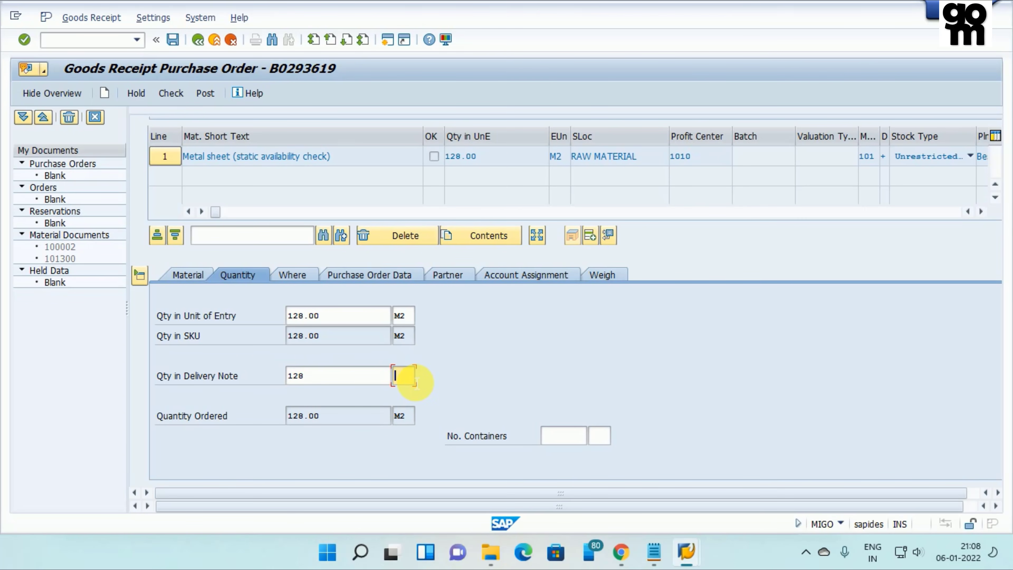
type("m2")
left_click(403, 392)
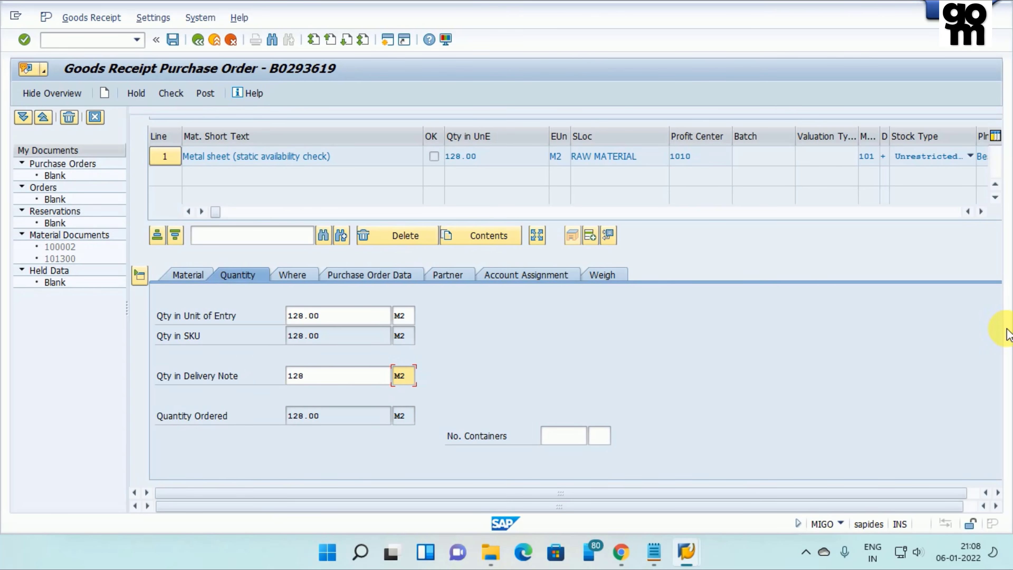
scroll(492, 444, "down", 2)
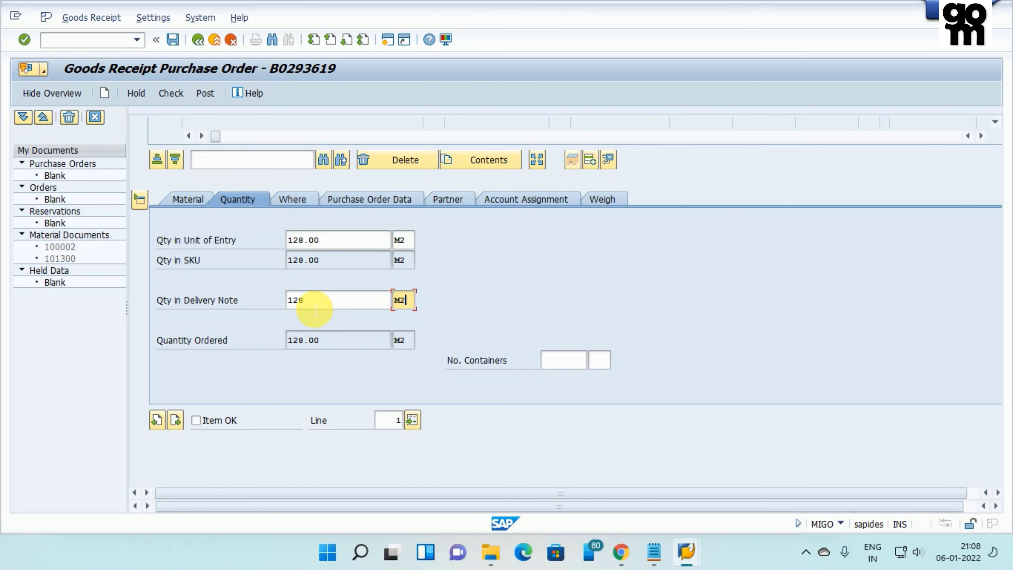
left_click(196, 420)
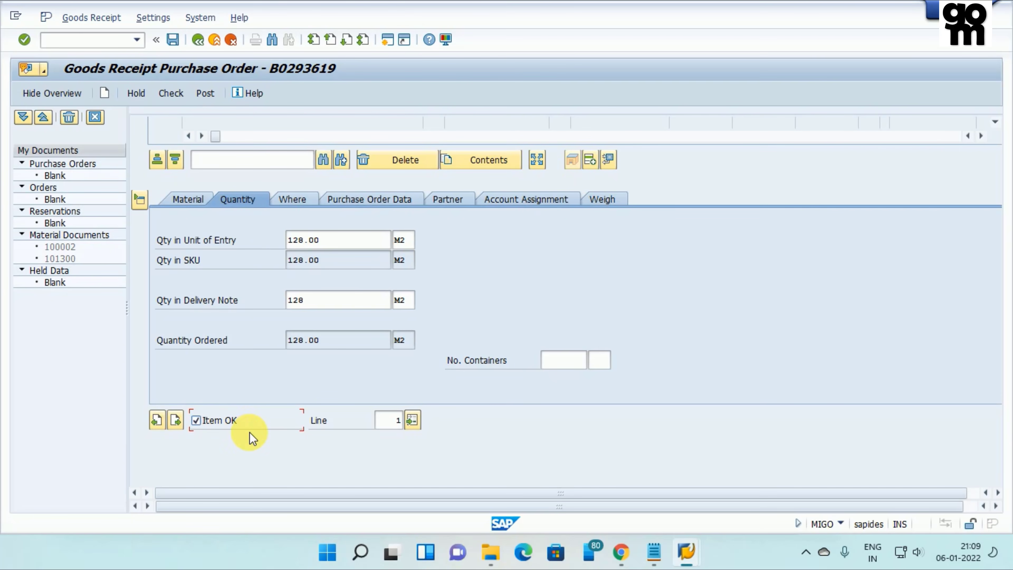
Step: Tick OK on the metal sheet line and post the goods receipt as material document 101314
scroll(651, 348, "up", 5)
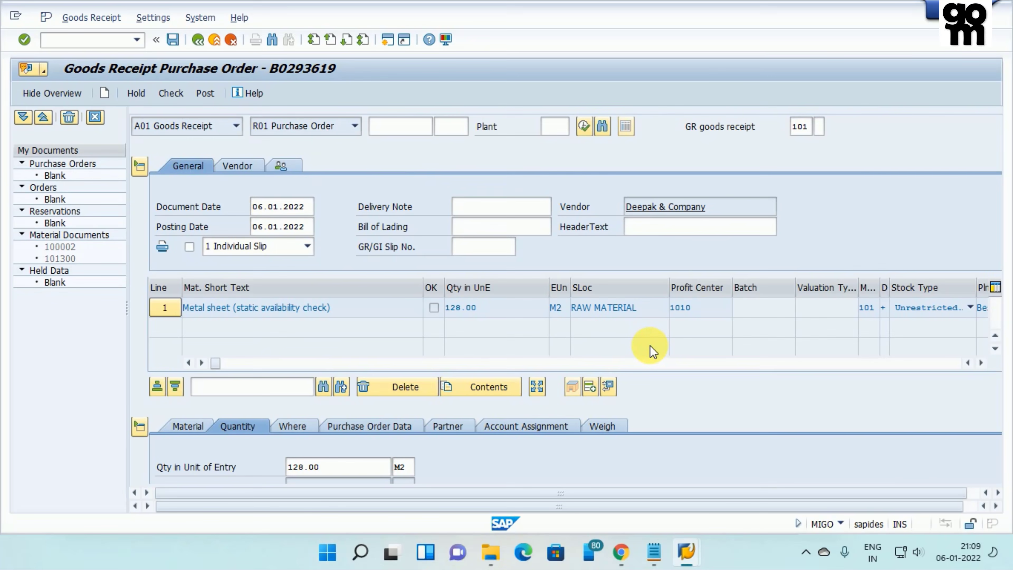
left_click(431, 312)
scroll(495, 292, "up", 4)
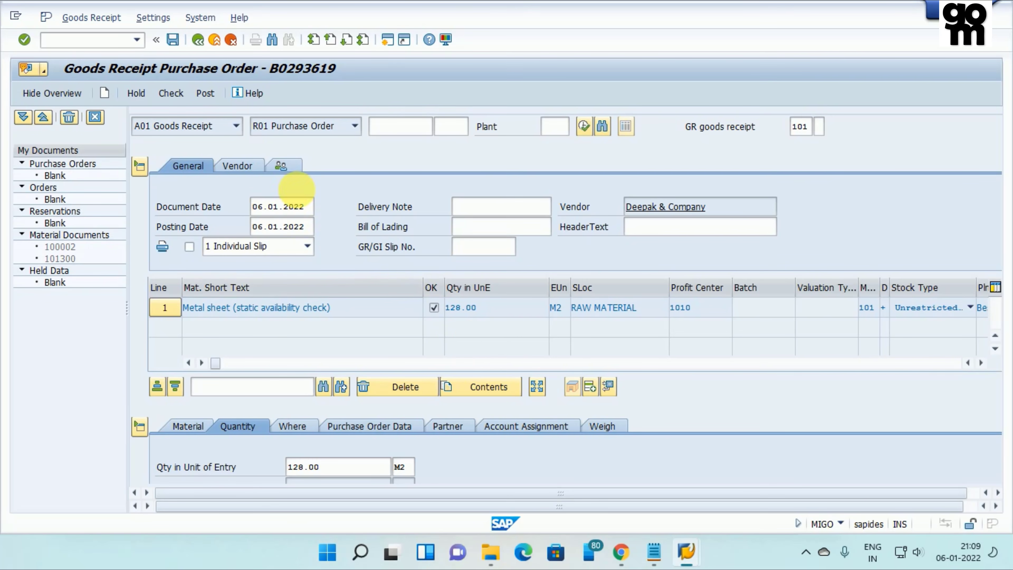
left_click(172, 39)
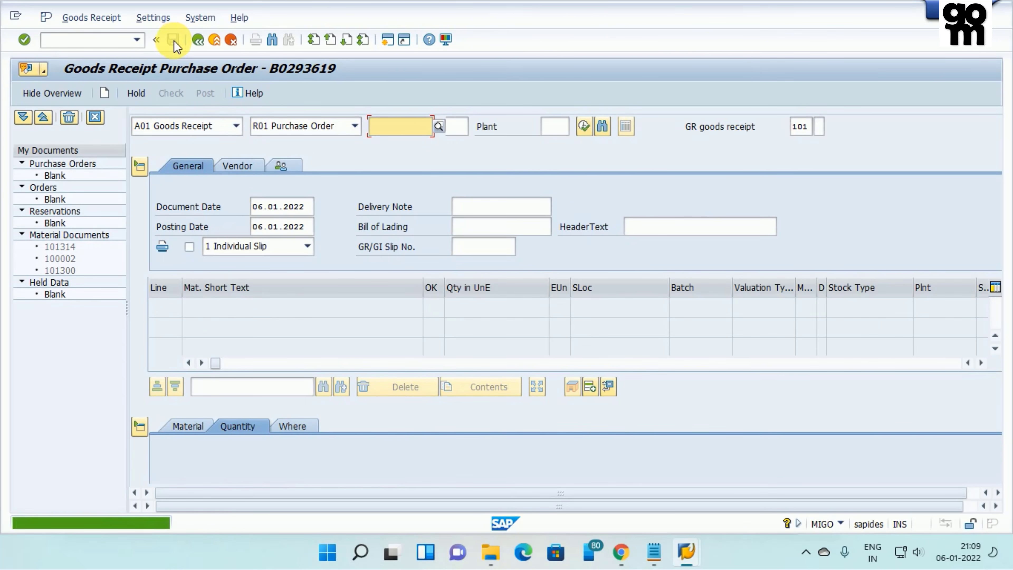
Step: Select the heading of the 'Material document 101314 posted' message and switch to the P2P notes
double_click(109, 530)
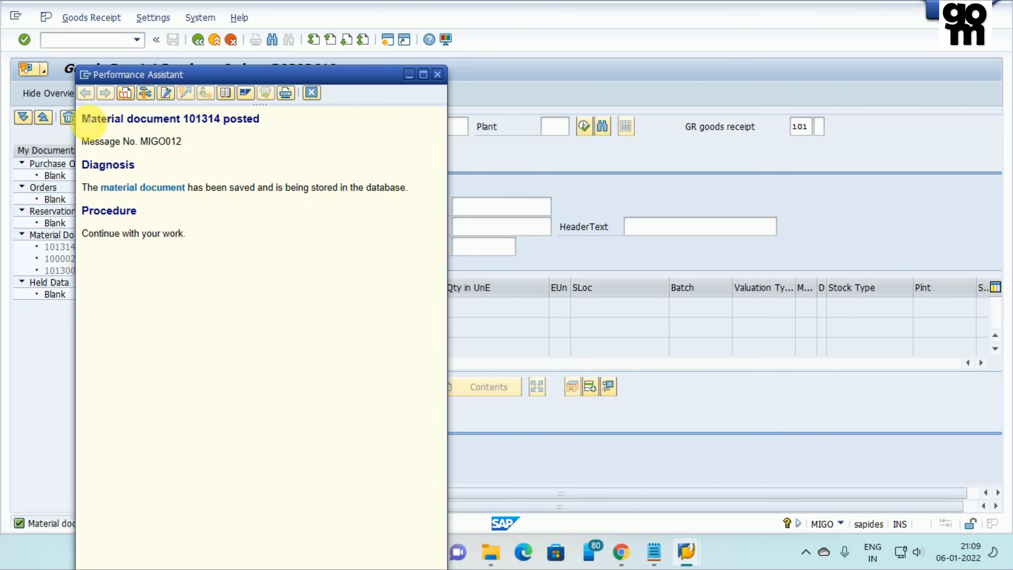
left_click_drag(82, 118, 256, 118)
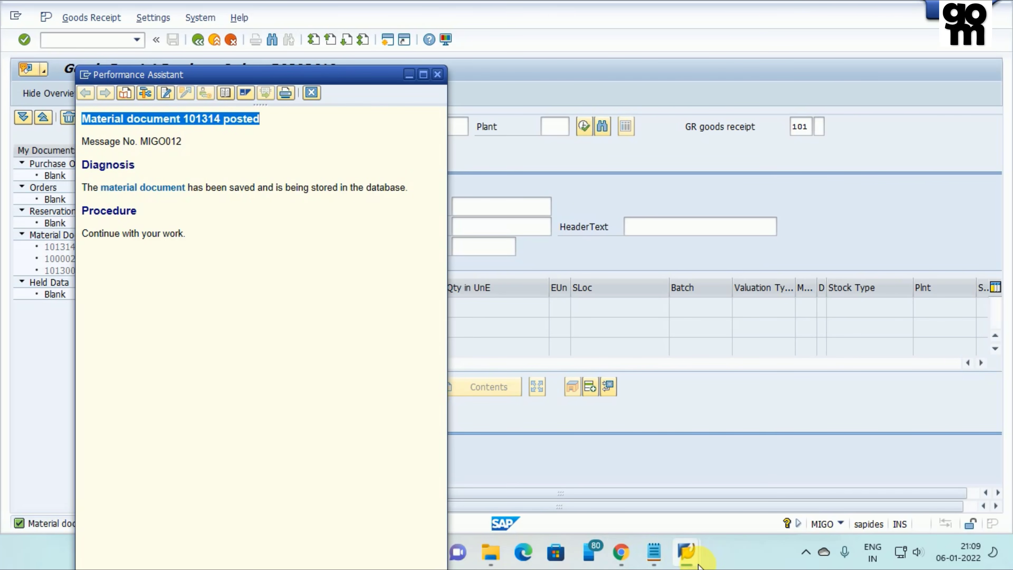
left_click(654, 552)
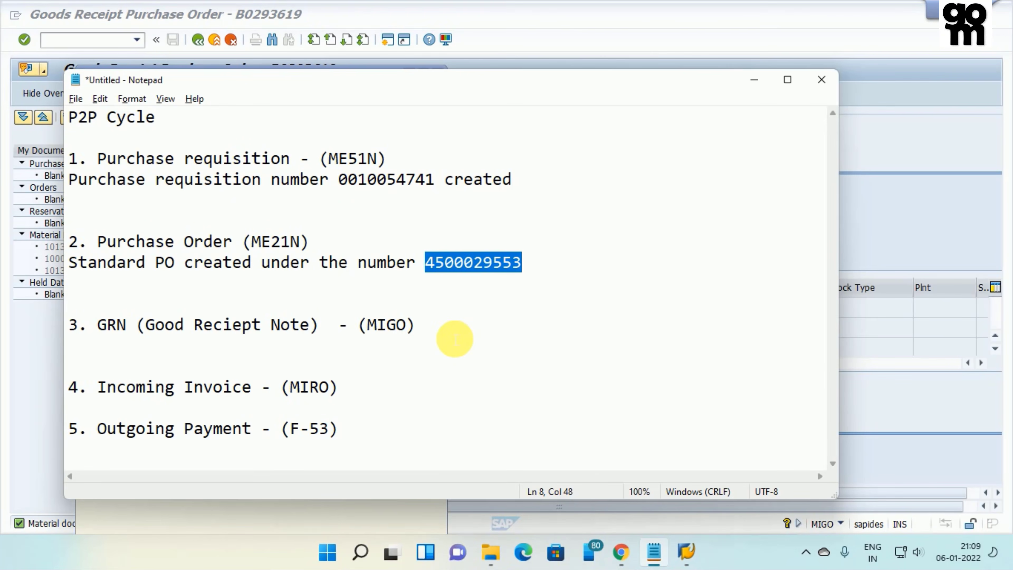
Step: Paste 'Material document 101314 posted' under GRN (MIGO), add a blank line under Incoming Invoice, return to SAP
left_click(454, 338)
key("Return")
key("ctrl+v")
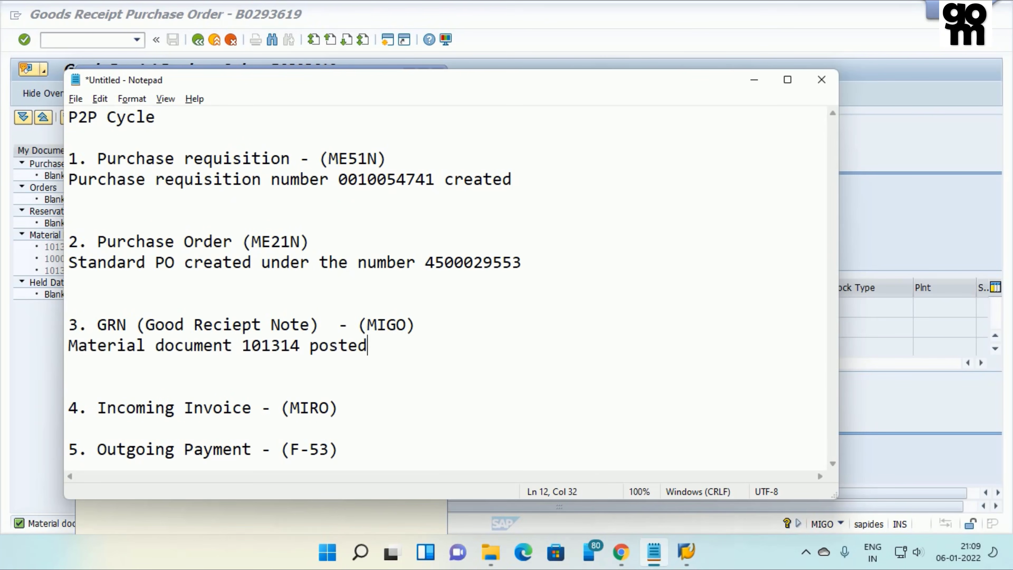
left_click(371, 417)
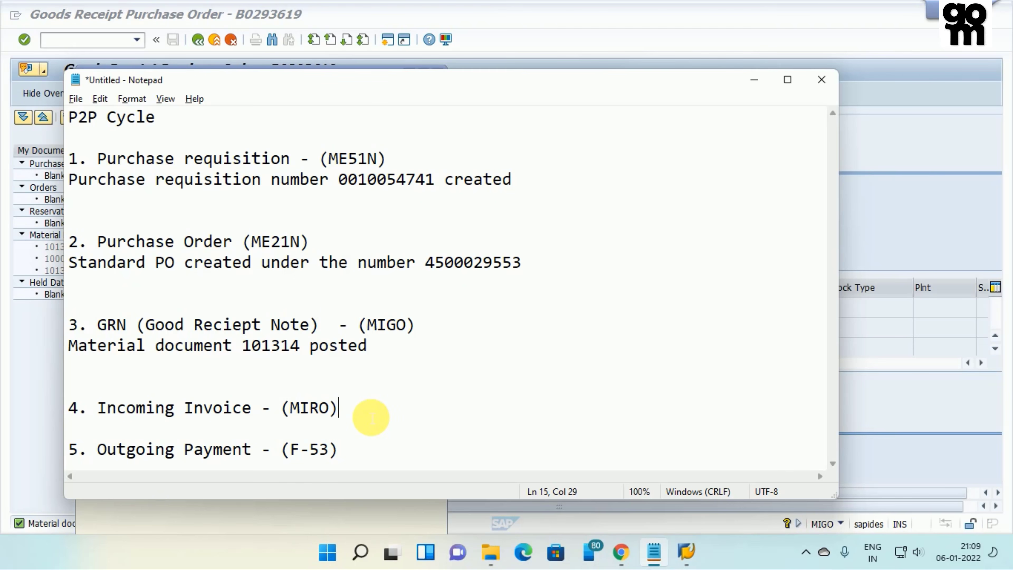
key("Return")
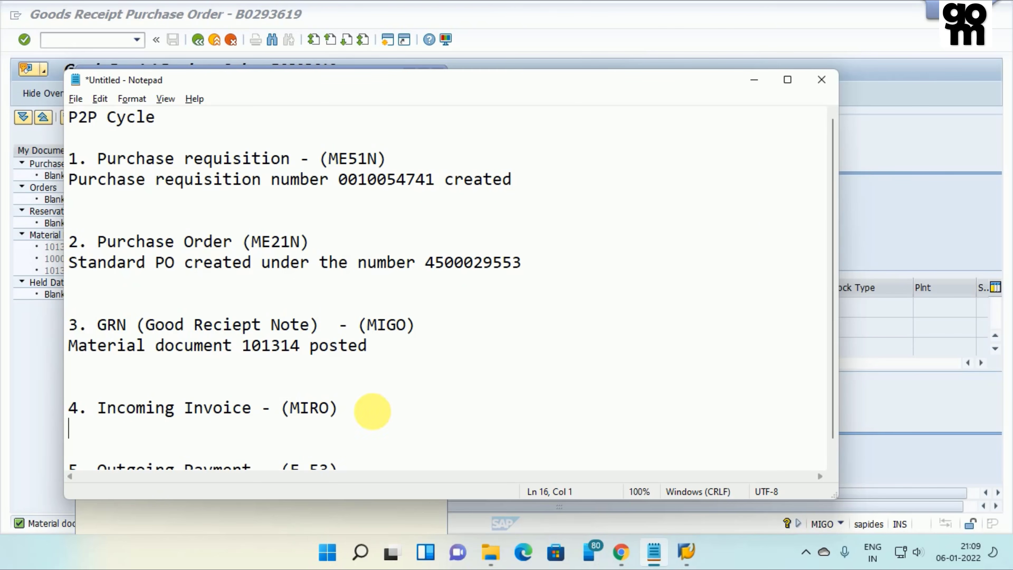
left_click(913, 165)
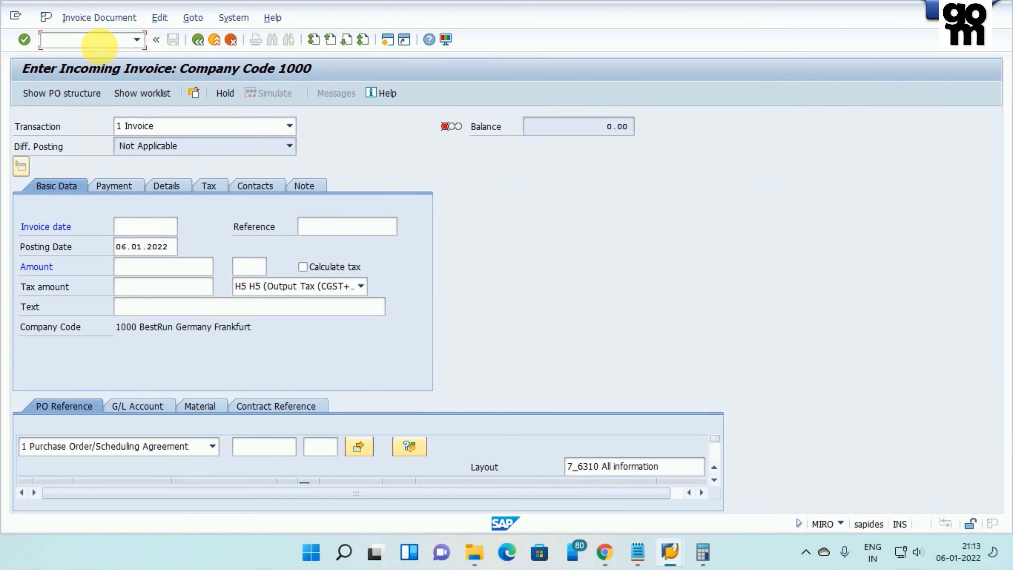
Step: Start a new MIRO incoming invoice with invoice date 06.01.2022
type("/n")
key("Return")
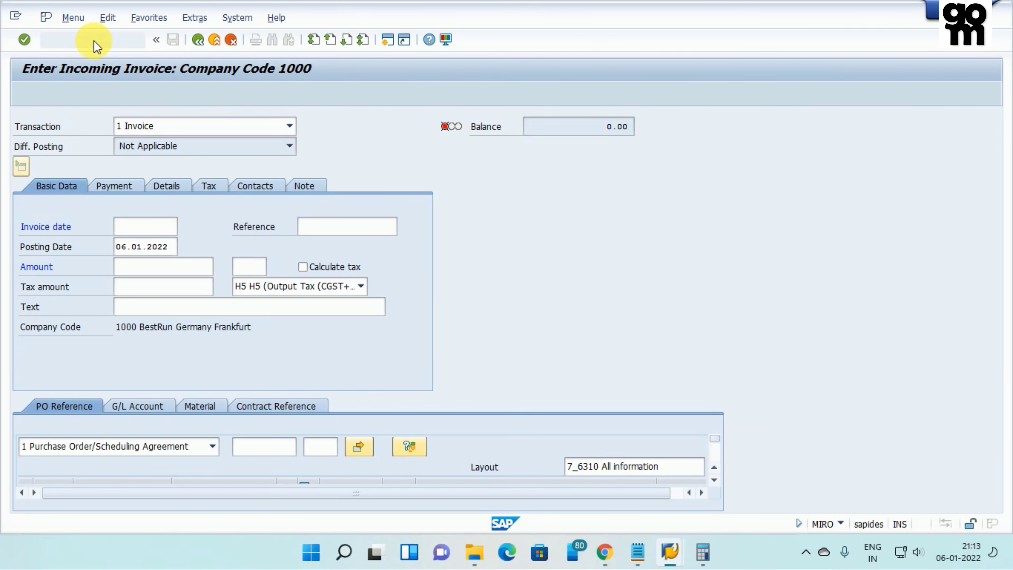
type("miro")
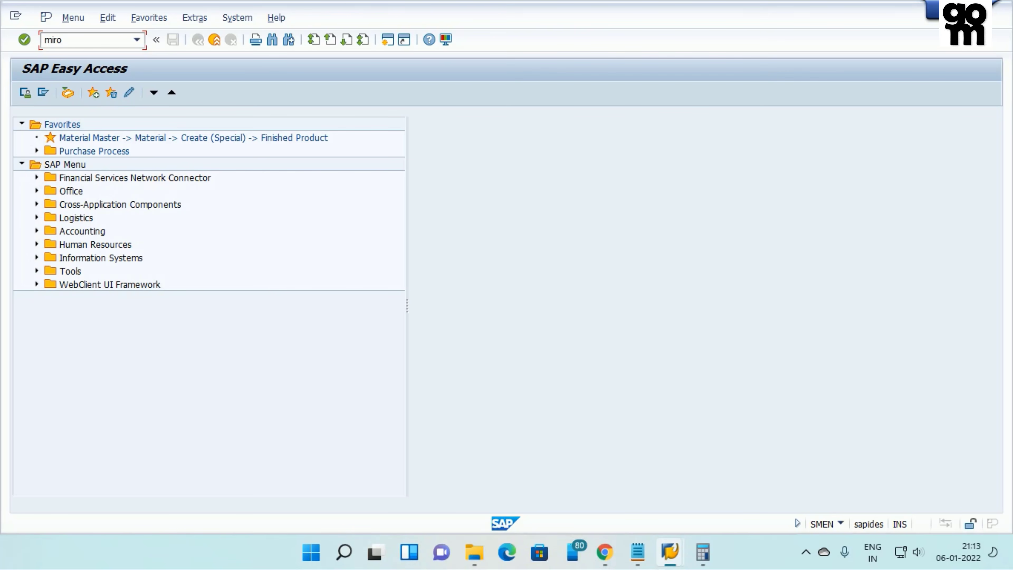
key("Return")
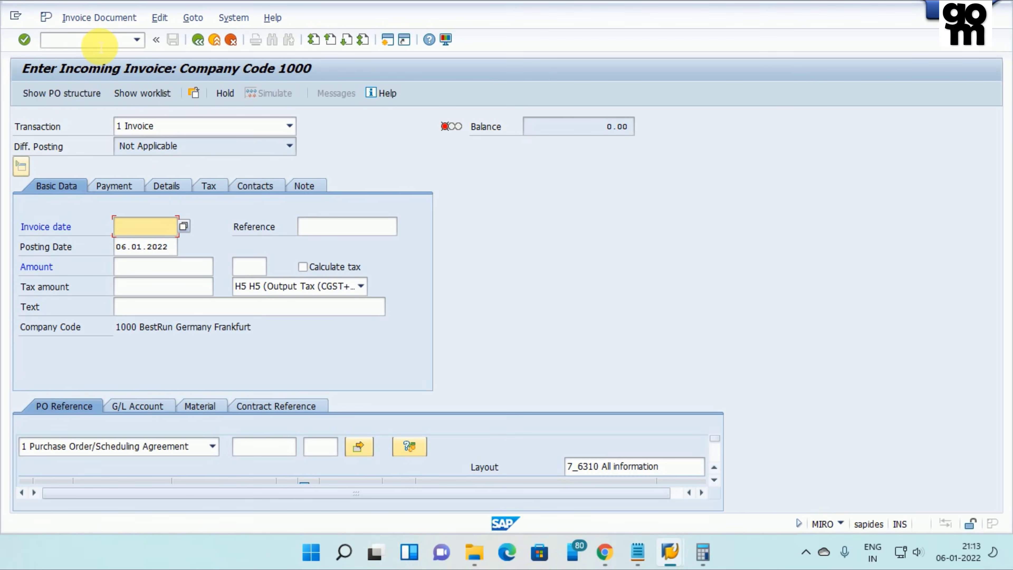
type("06.01")
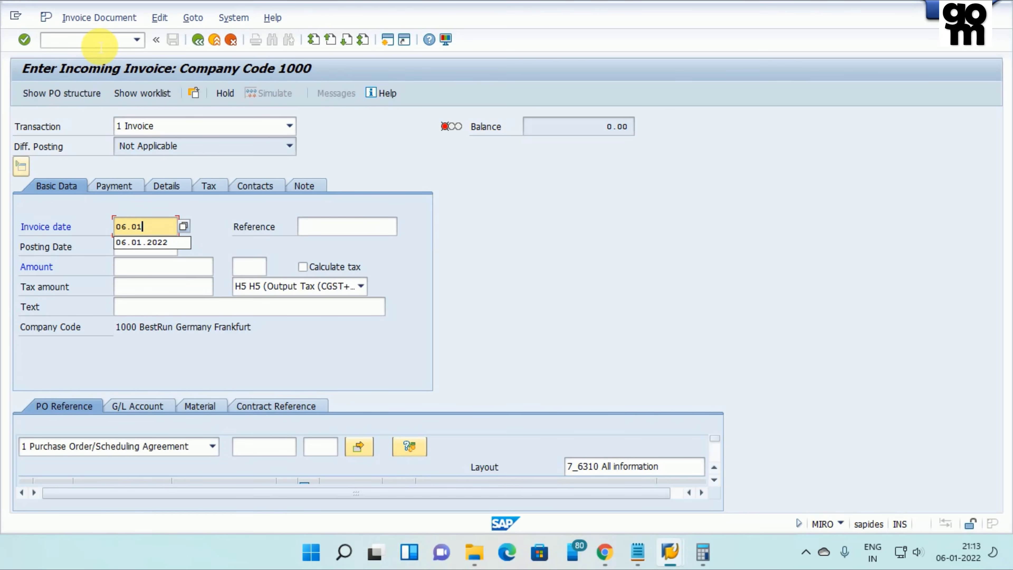
type(".2022")
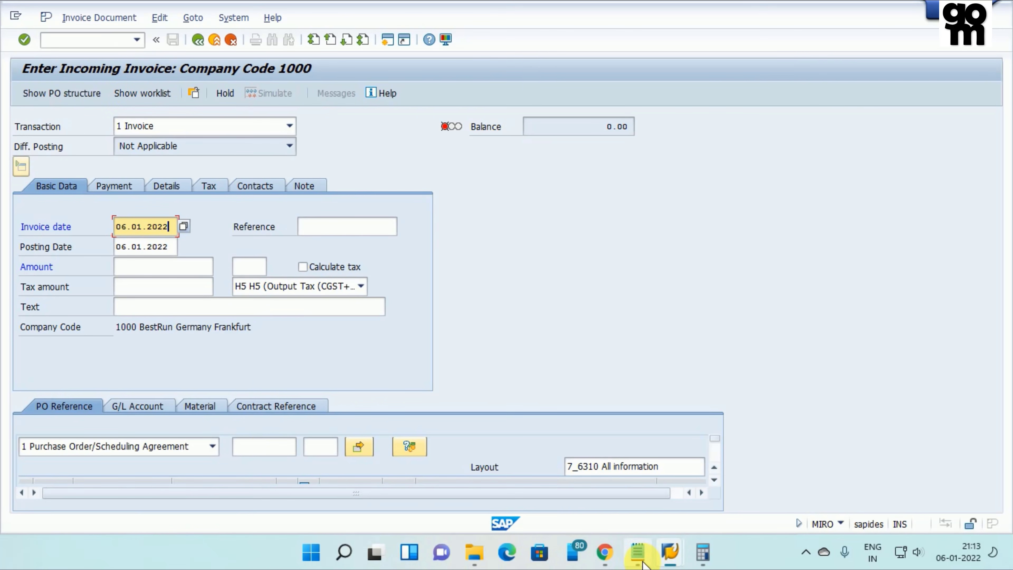
left_click(637, 552)
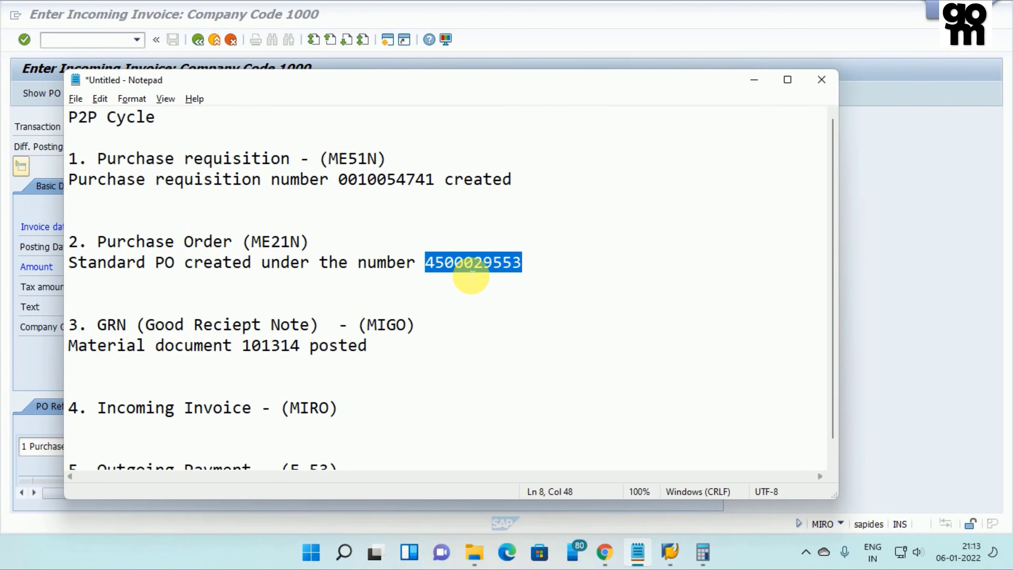
key("alt+Tab")
left_click(268, 447)
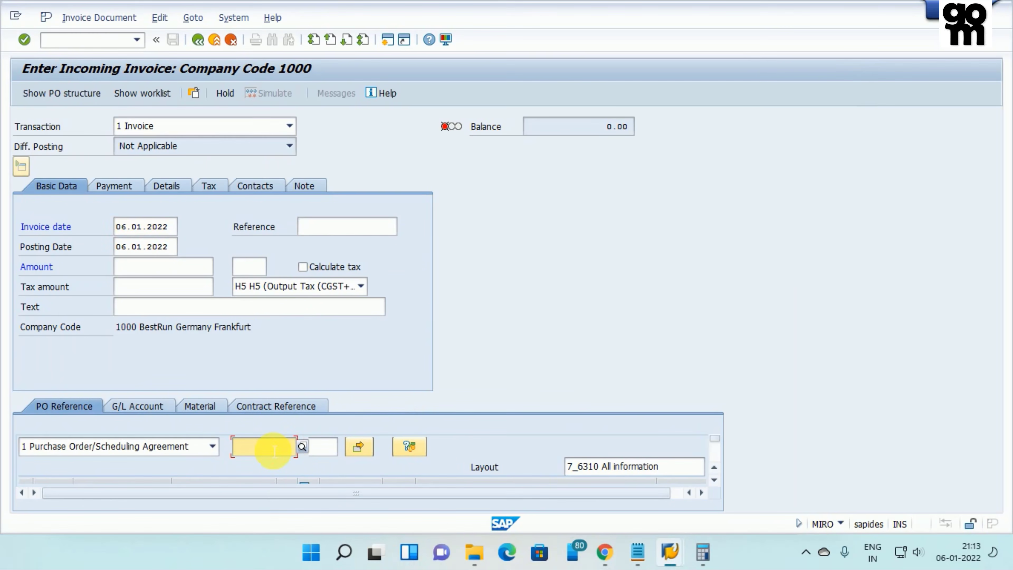
key("ctrl+v")
key("Return")
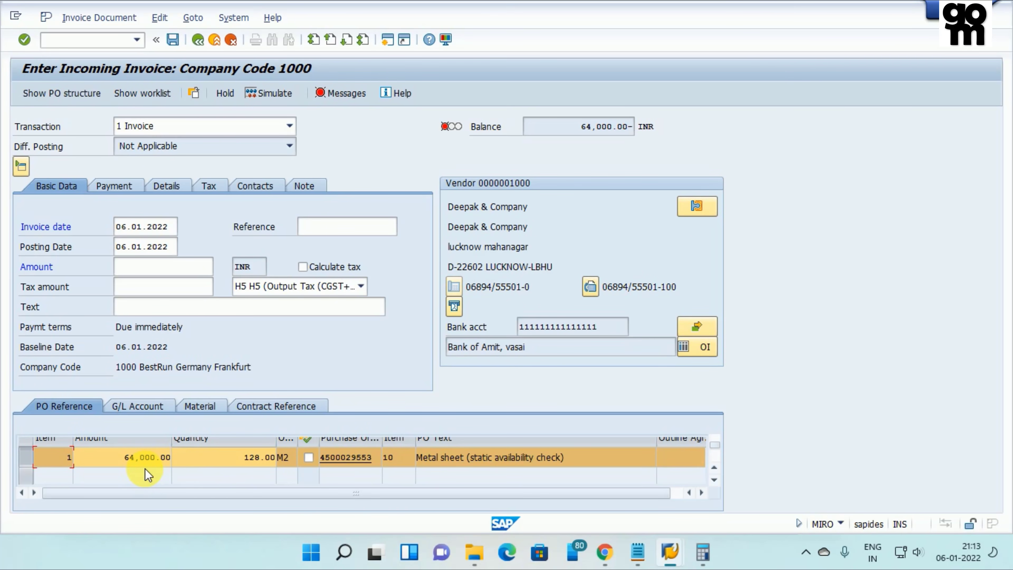
Step: Enter amount 64000, choose tax code H1 and tick Calculate tax, giving 11,520.00 tax
left_click(144, 273)
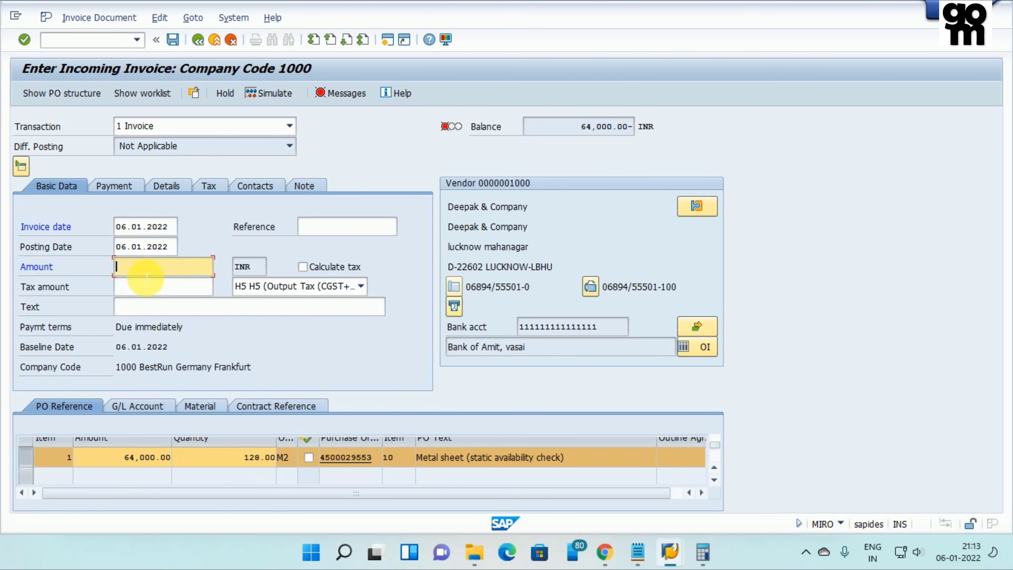
type("64000")
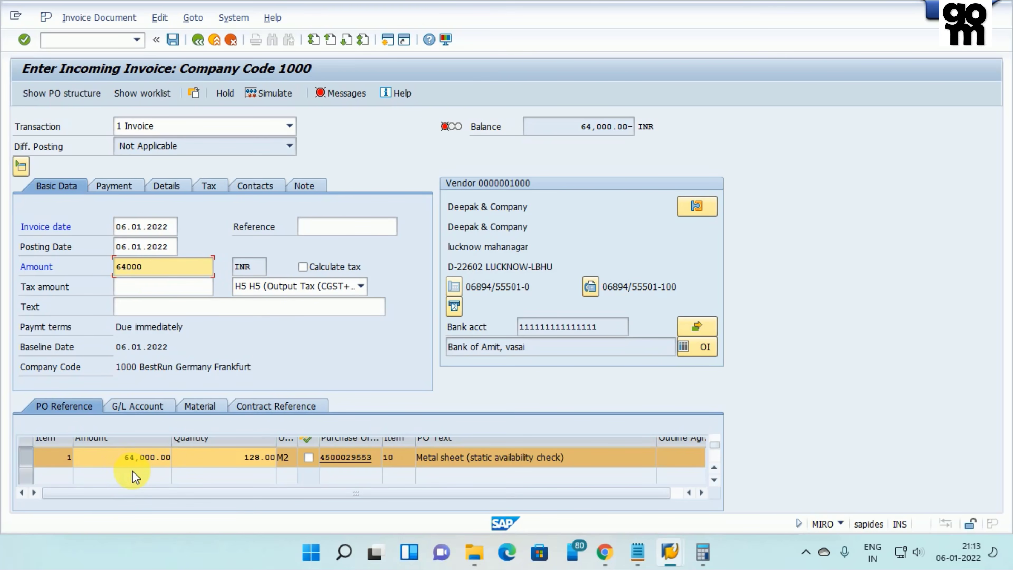
left_click(358, 286)
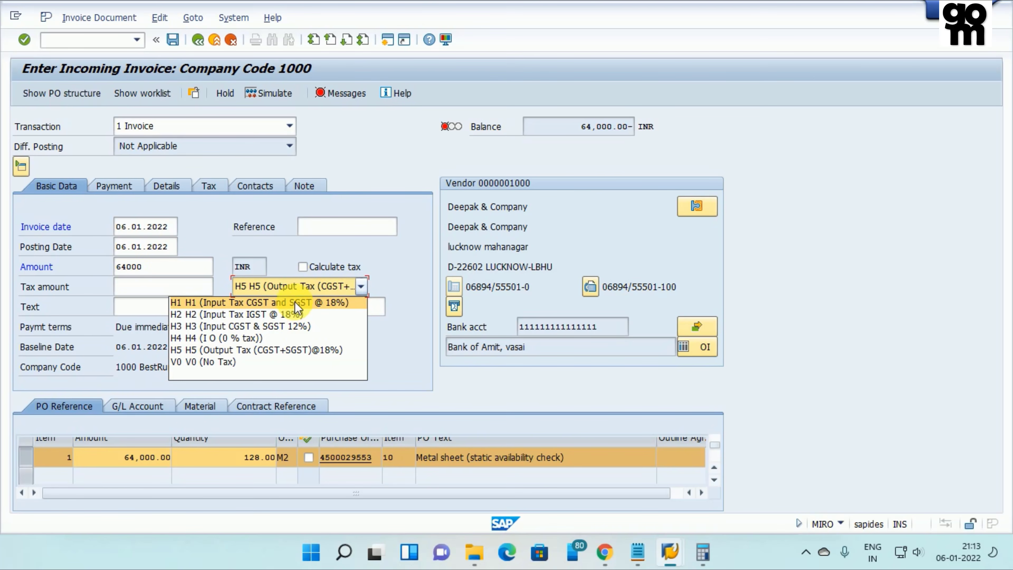
left_click(280, 302)
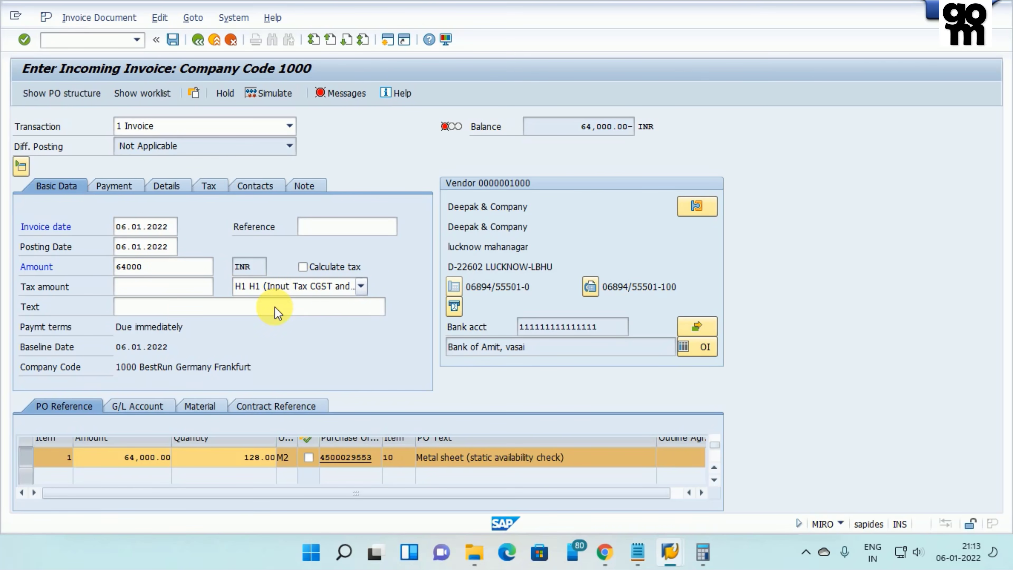
left_click(303, 267)
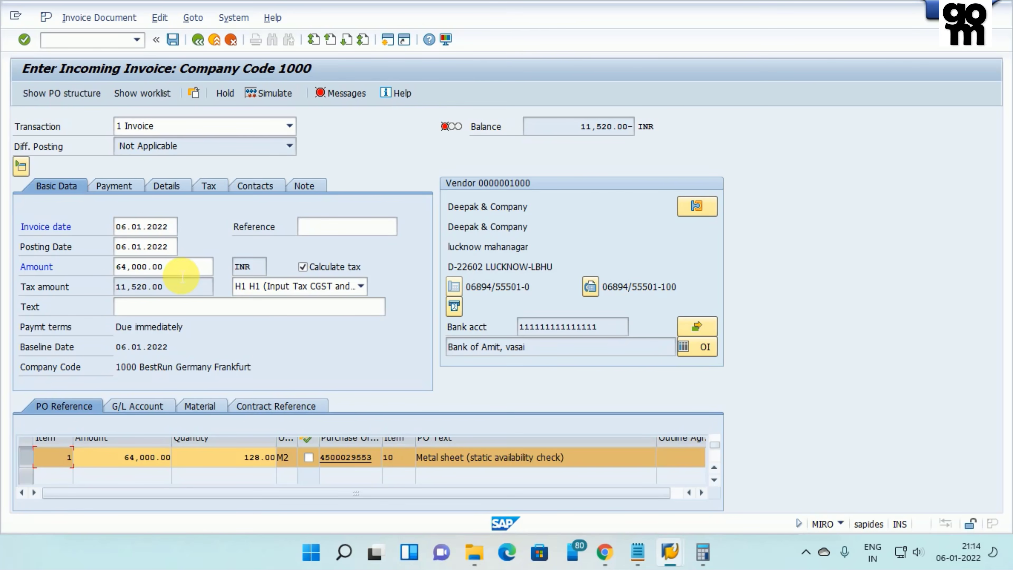
Step: Clear the 64,000.00 value from the invoice Amount field
left_click_drag(164, 267, 113, 268)
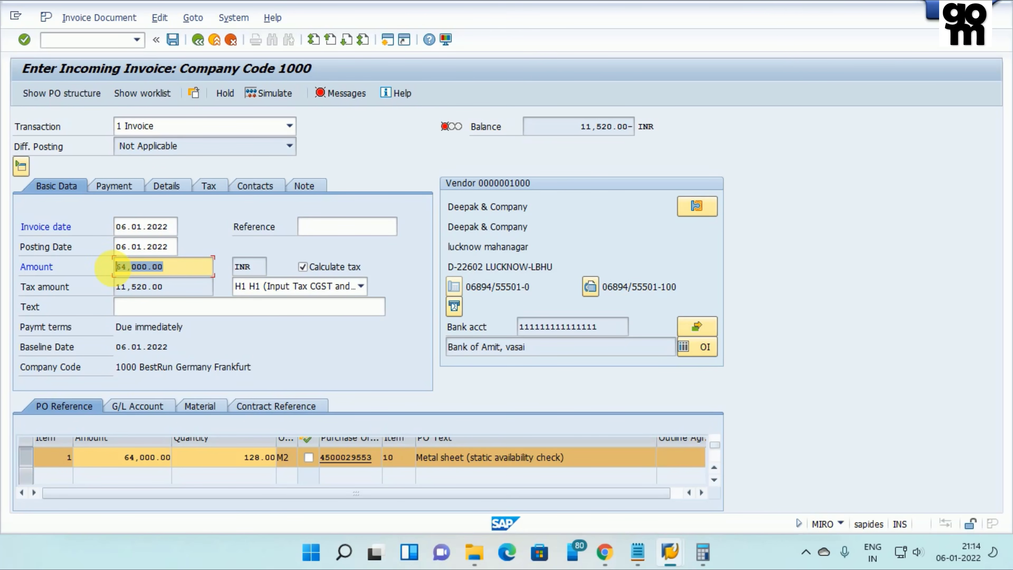
left_click(181, 274)
key("BackSpace")
key("BackSpace")
key("BackSpace")
key("BackSpace")
key("BackSpace")
key("BackSpace")
key("BackSpace")
key("BackSpace")
key("BackSpace")
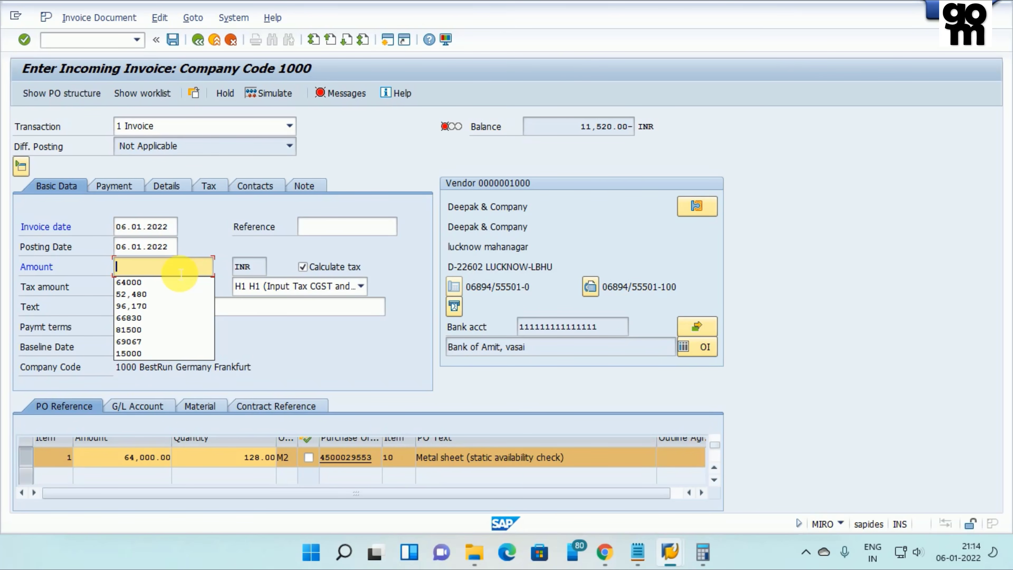
left_click(334, 231)
type("g")
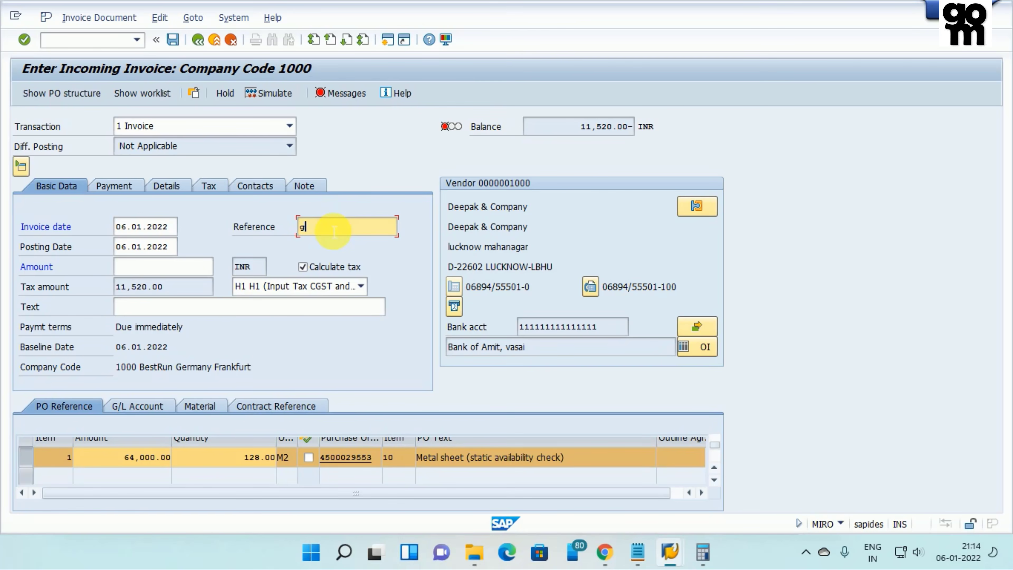
type("ross+gst")
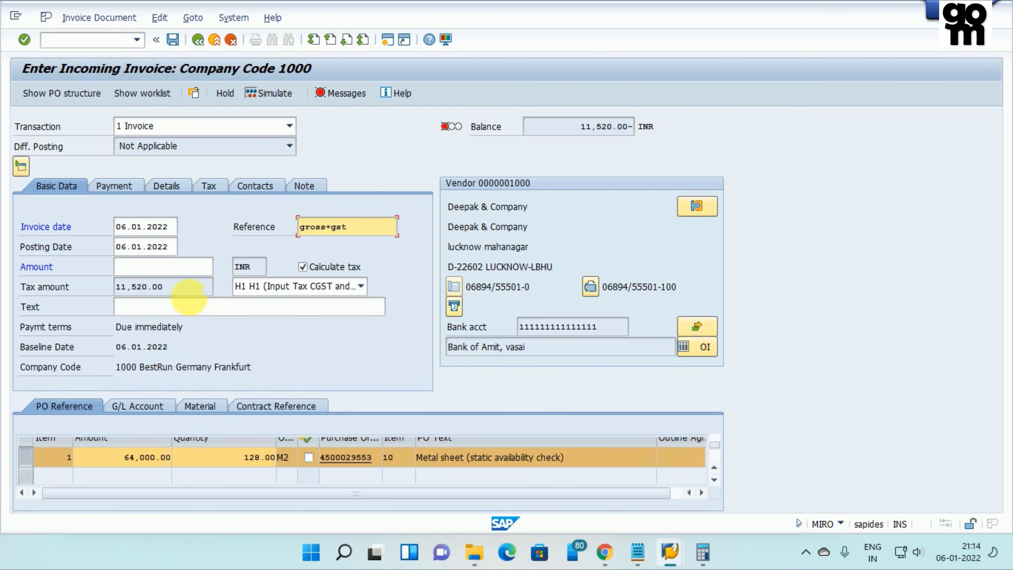
left_click(159, 273)
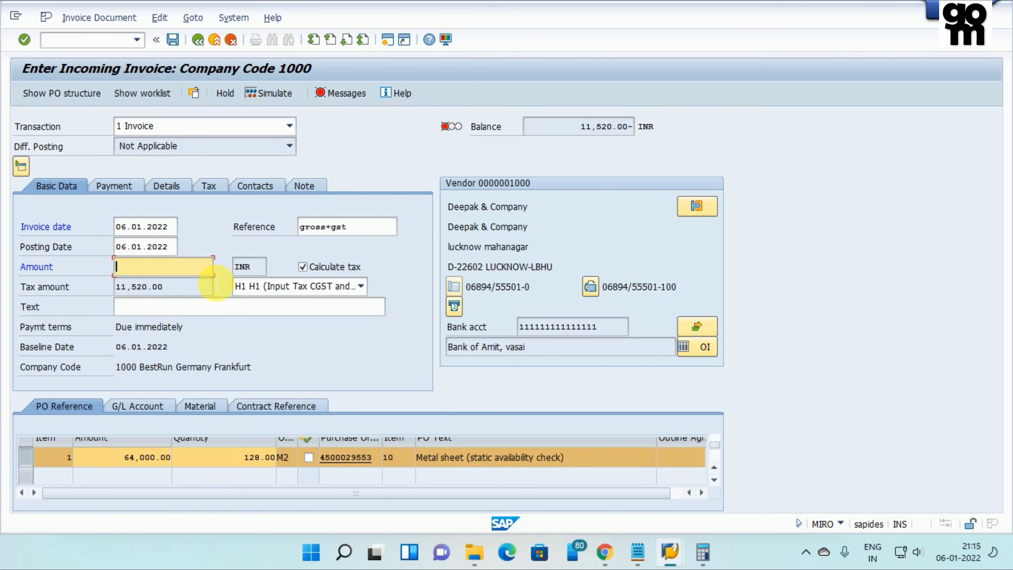
left_click_drag(304, 239, 358, 236)
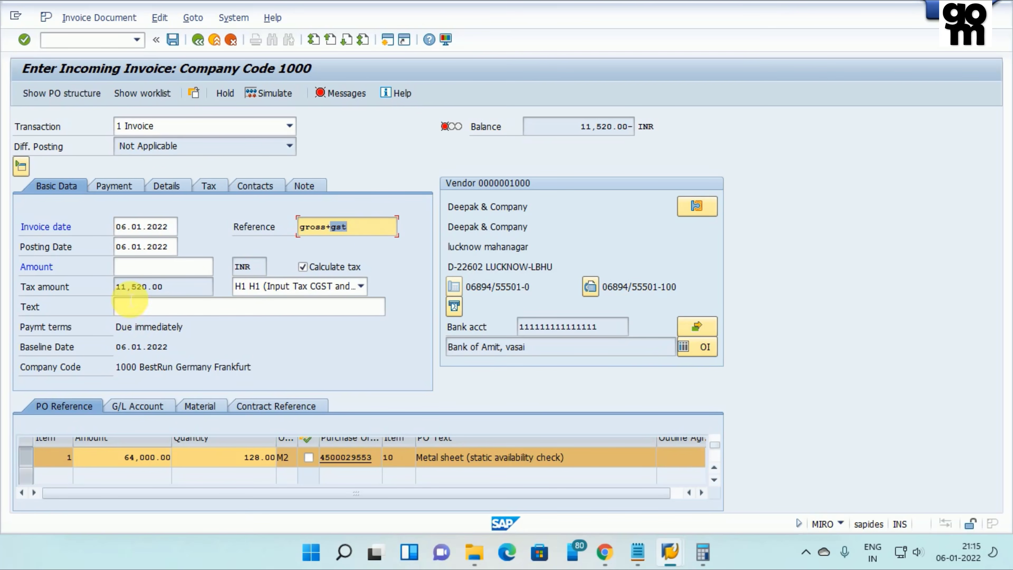
left_click(141, 267)
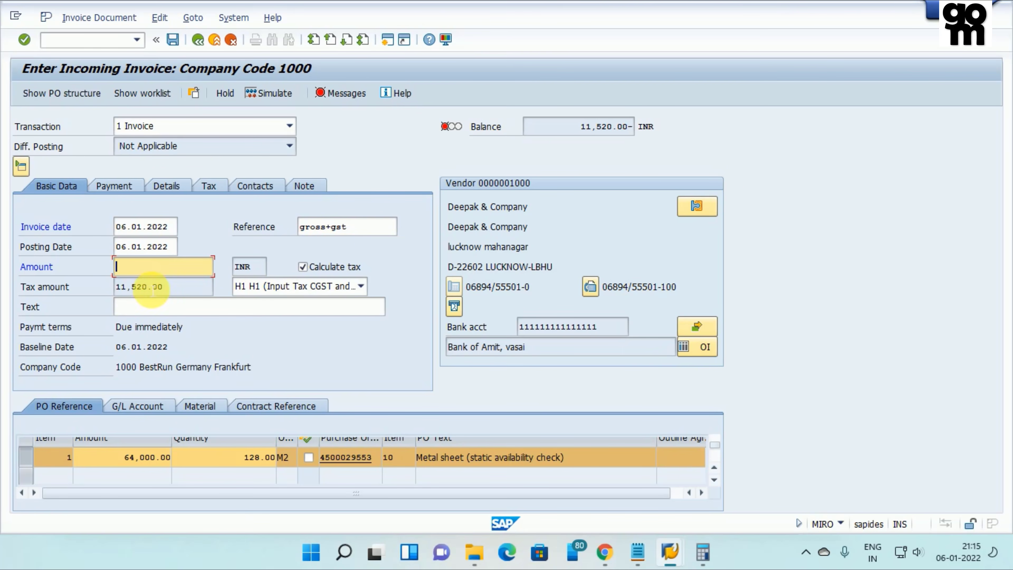
Step: Calculate 64000 + 11520 = 75520 in Calculator, then return to the invoice
left_click(703, 560)
left_click(441, 209)
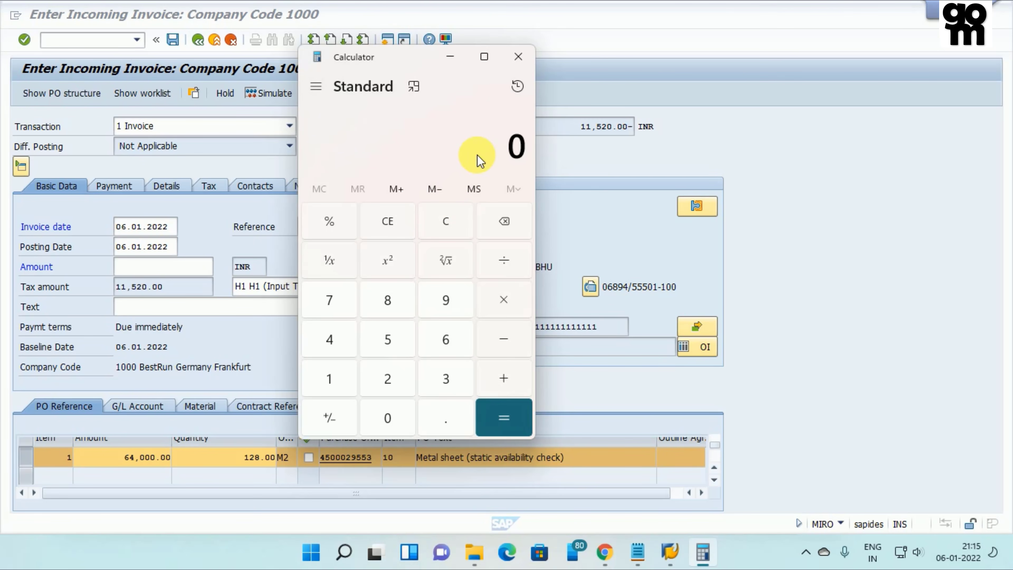
type("64000 + ")
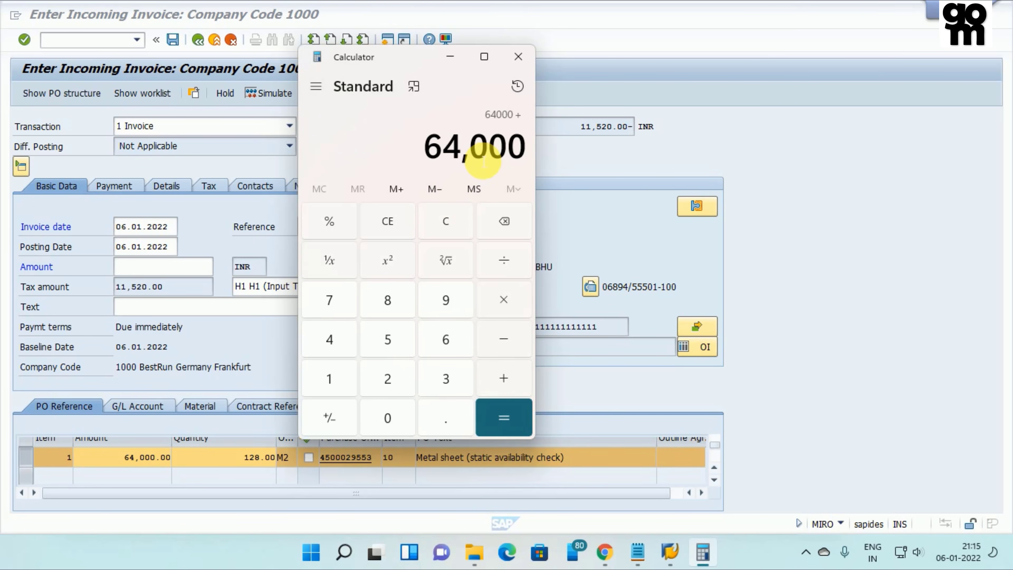
type("11520")
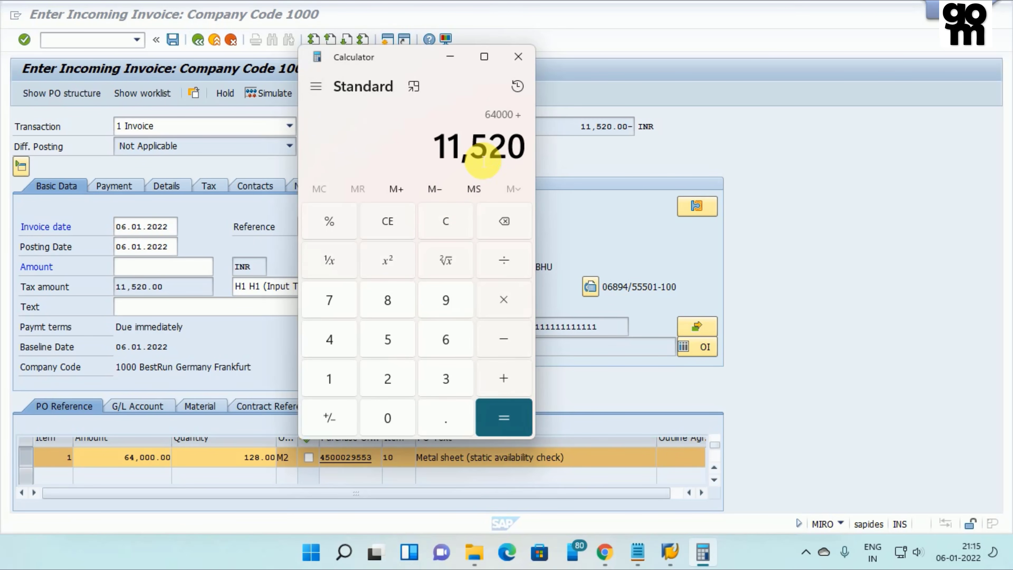
key("Return")
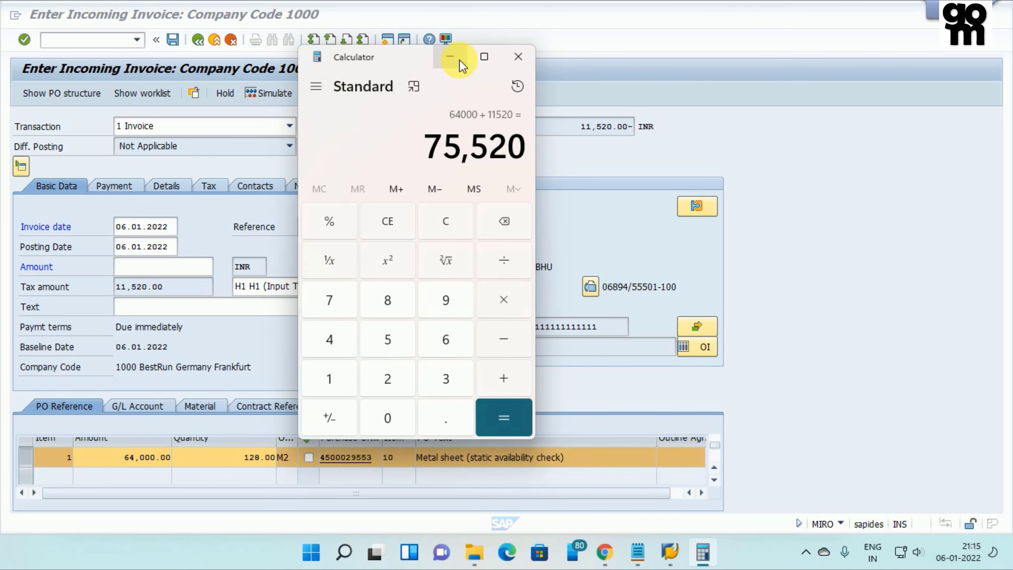
left_click(450, 56)
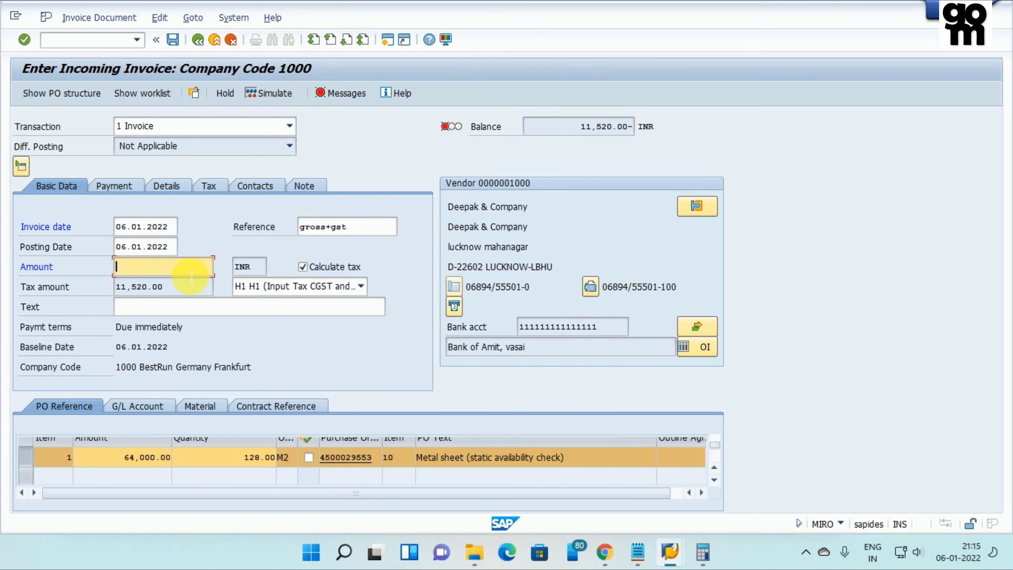
Step: Delete the 'gross+gst' note from the Reference field
left_click_drag(360, 226, 309, 236)
left_click(303, 233)
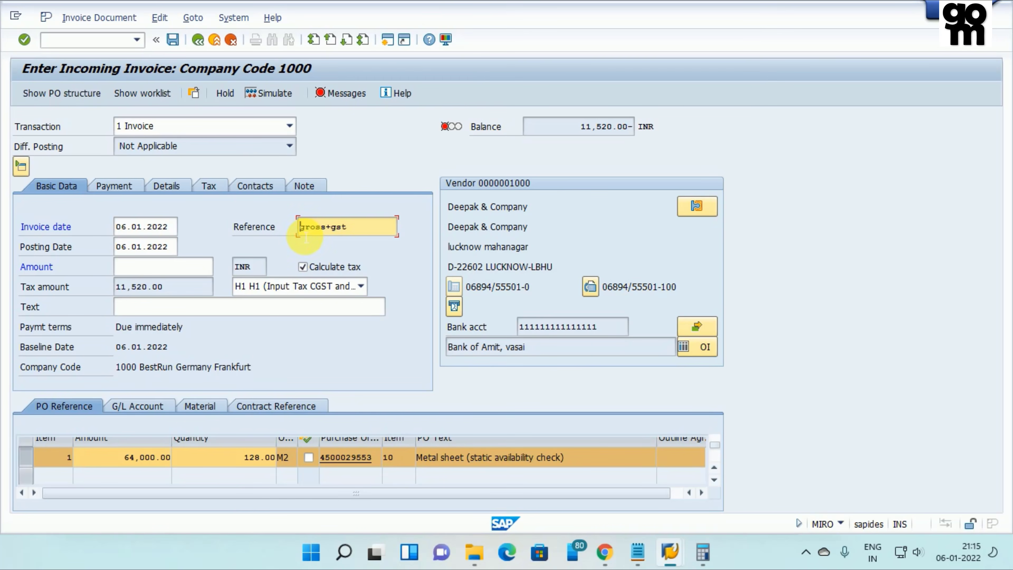
left_click_drag(373, 232, 307, 236)
key("Delete")
Step: Enter 75520 as the invoice Amount so the balance becomes 0.00
left_click(194, 272)
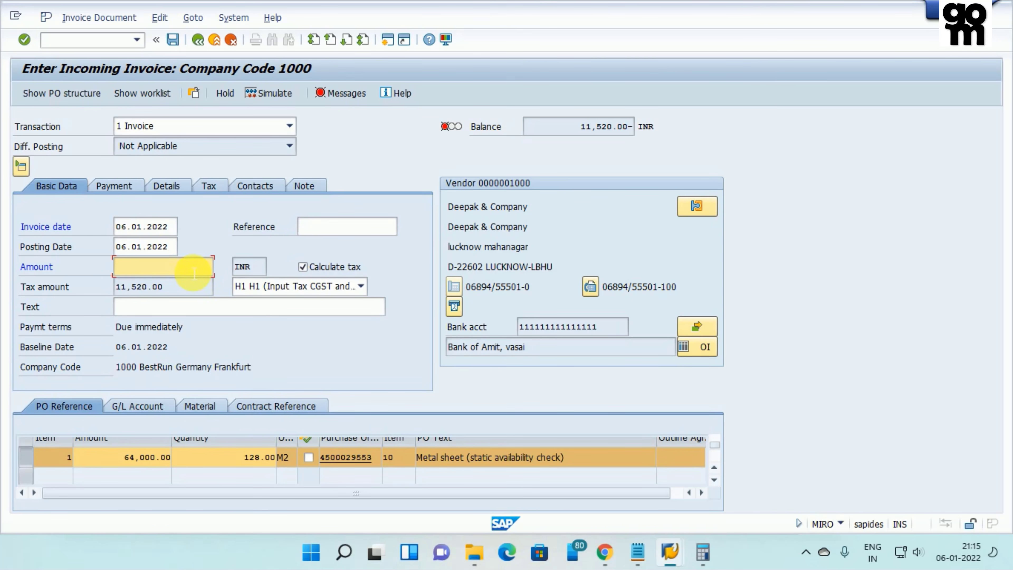
type("75520")
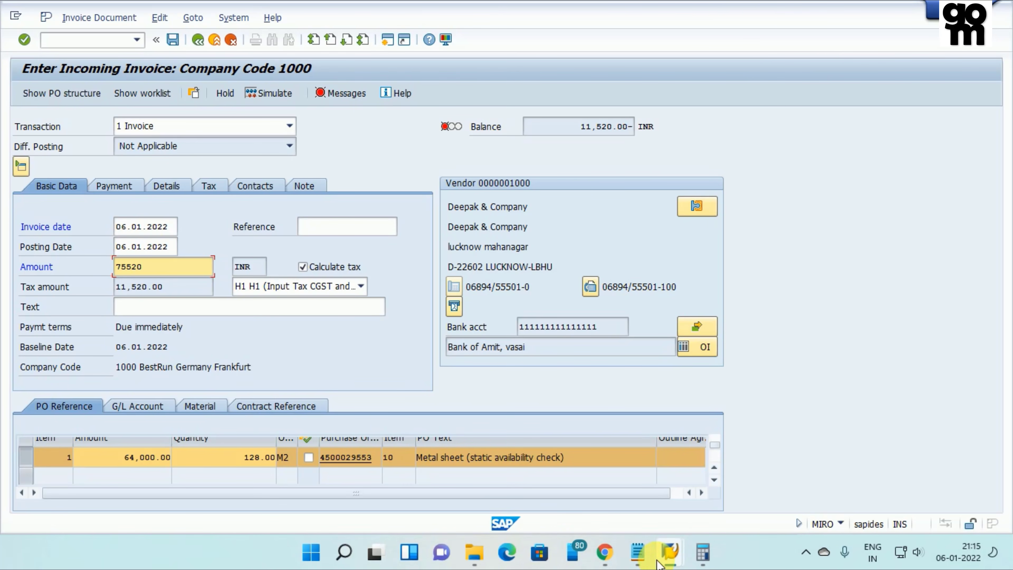
left_click(702, 555)
left_click(704, 554)
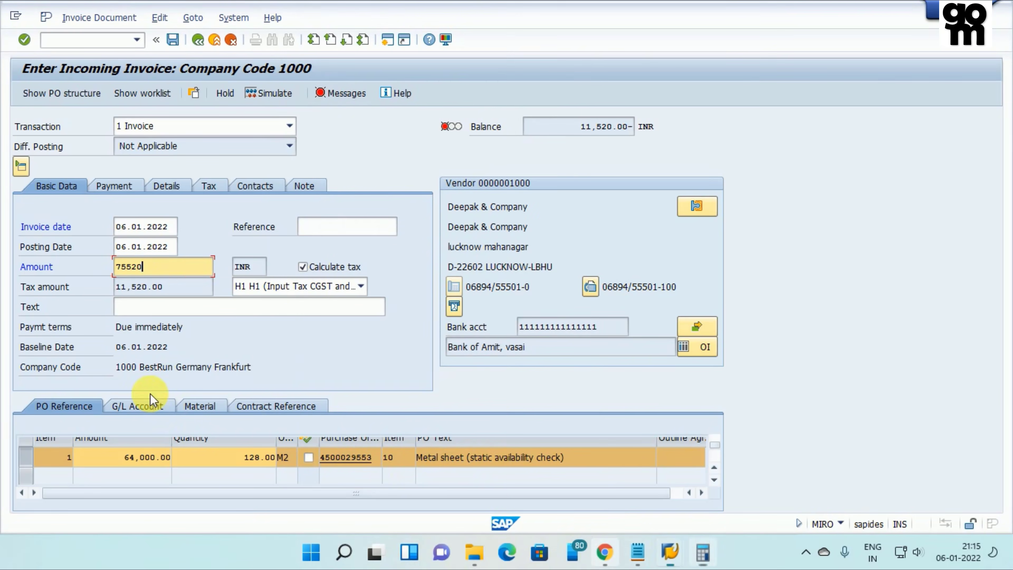
key("Return")
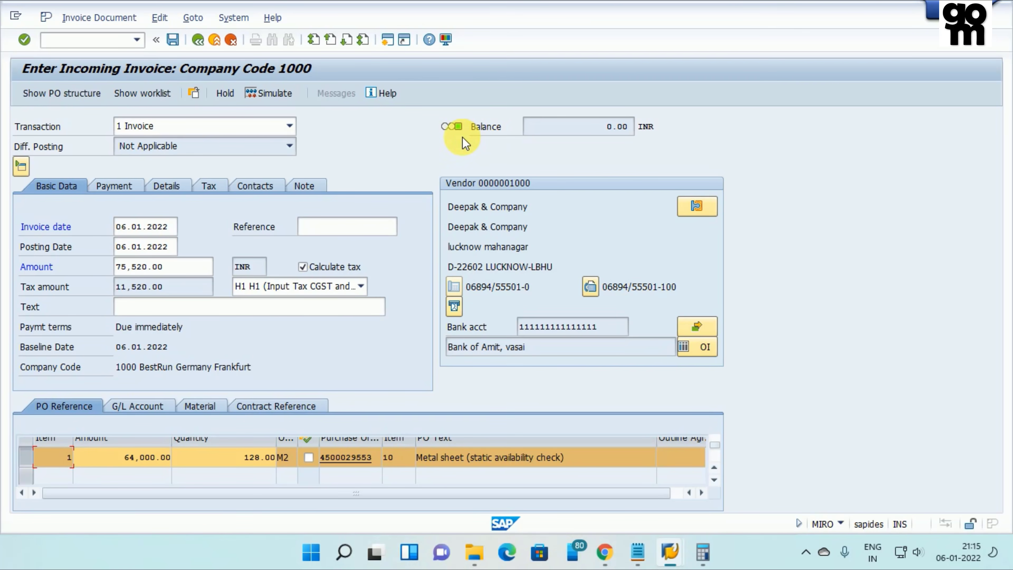
mouse_move(463, 119)
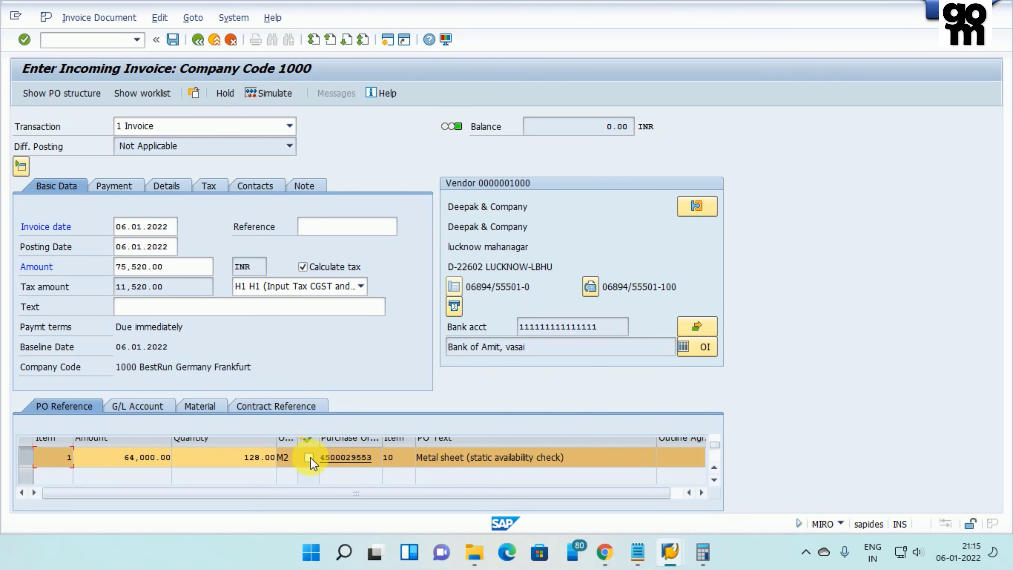
left_click(310, 457)
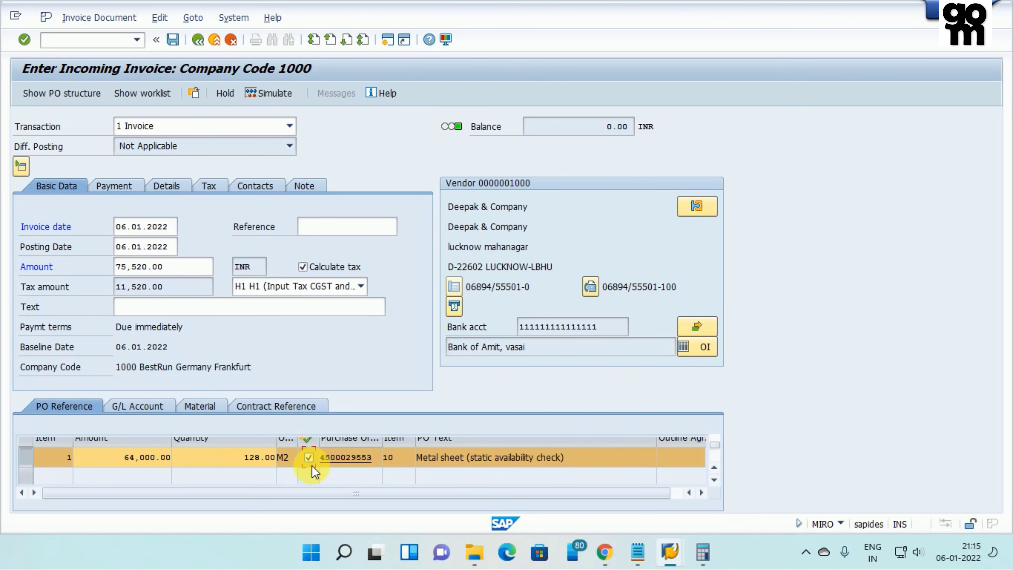
left_click(156, 312)
type("B")
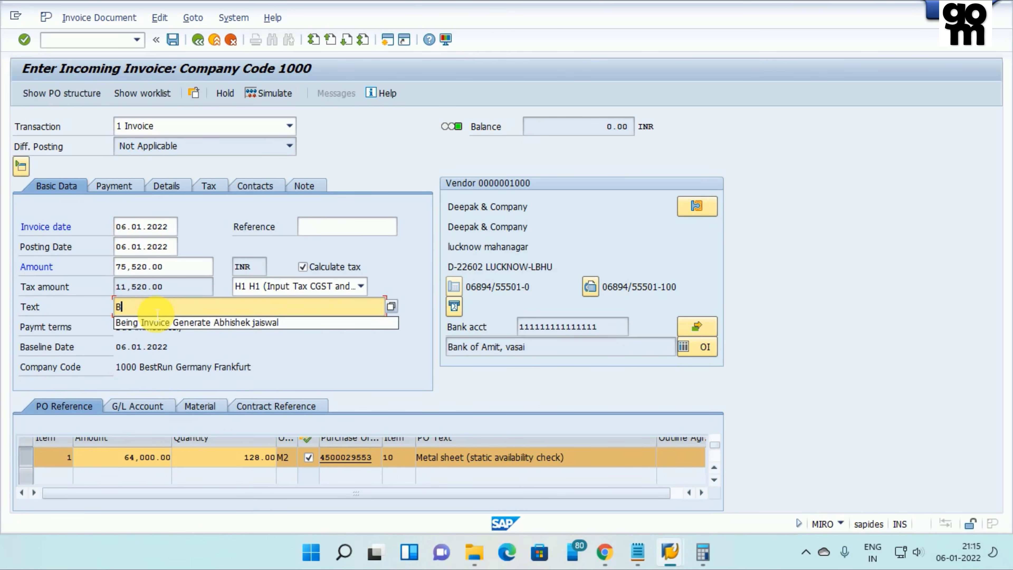
type("eing invoice made by Abhishek")
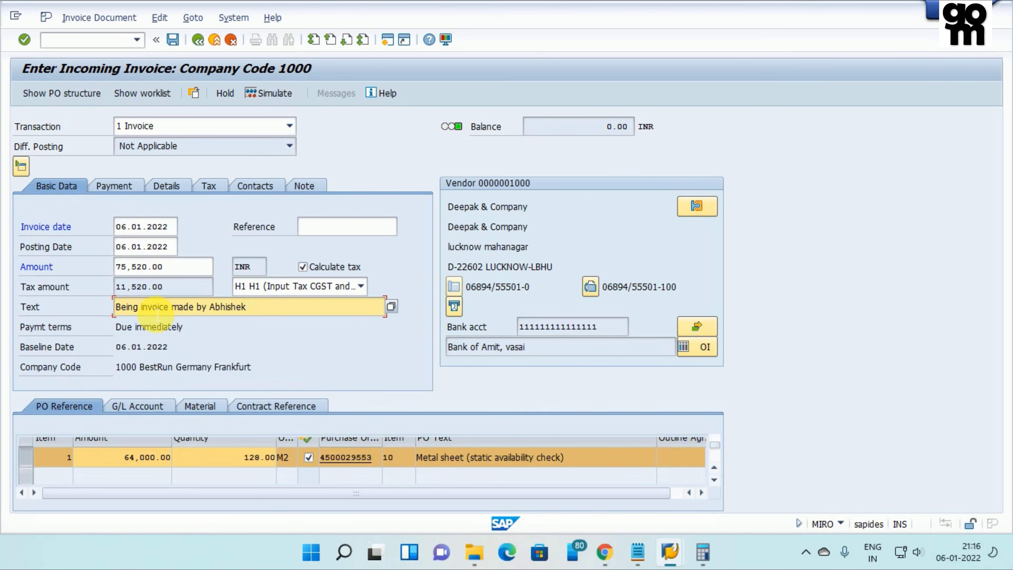
type(" Jaiswal 6 jan")
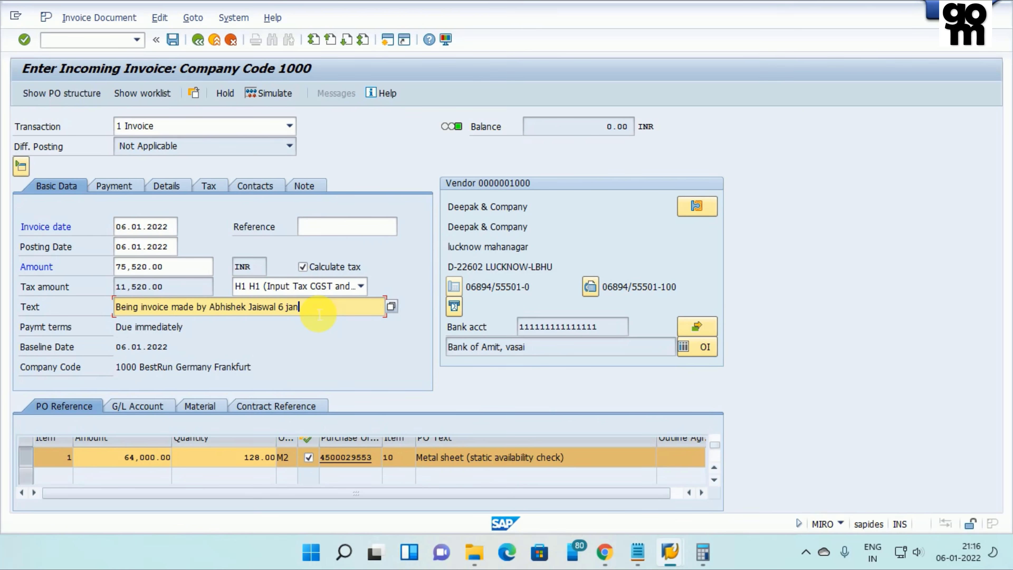
left_click(173, 40)
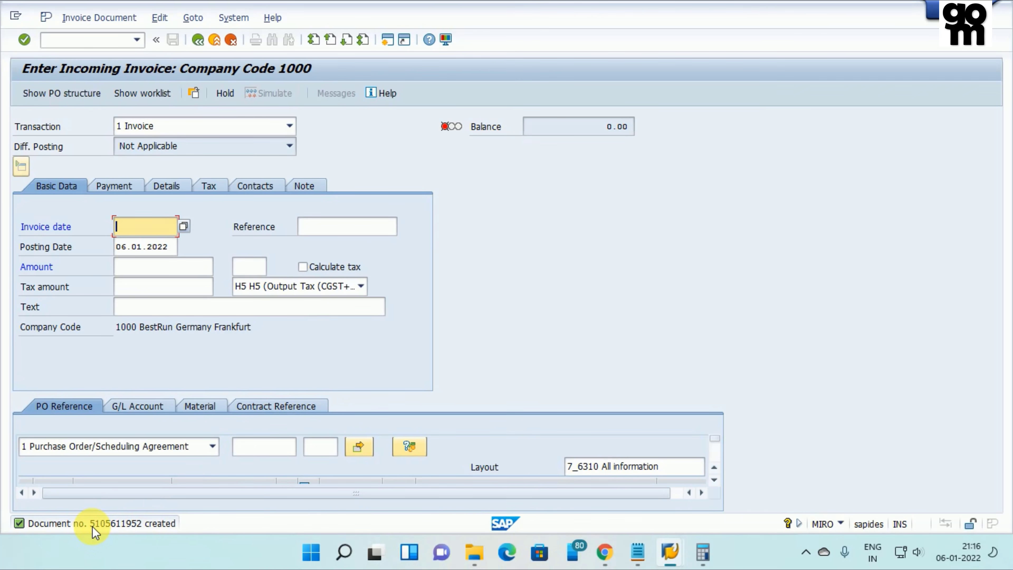
double_click(91, 526)
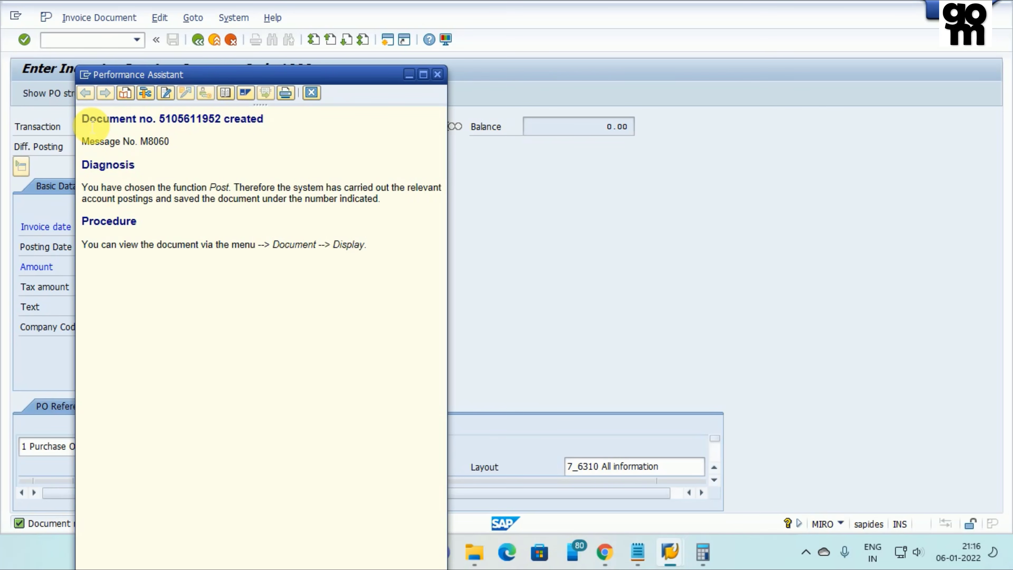
left_click_drag(86, 122, 283, 122)
key("ctrl+c")
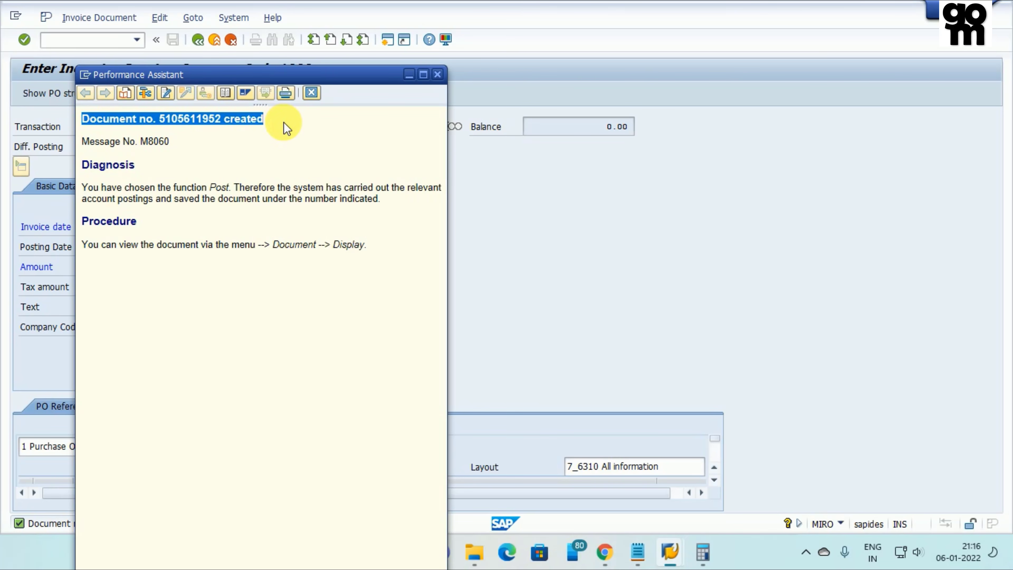
left_click(637, 549)
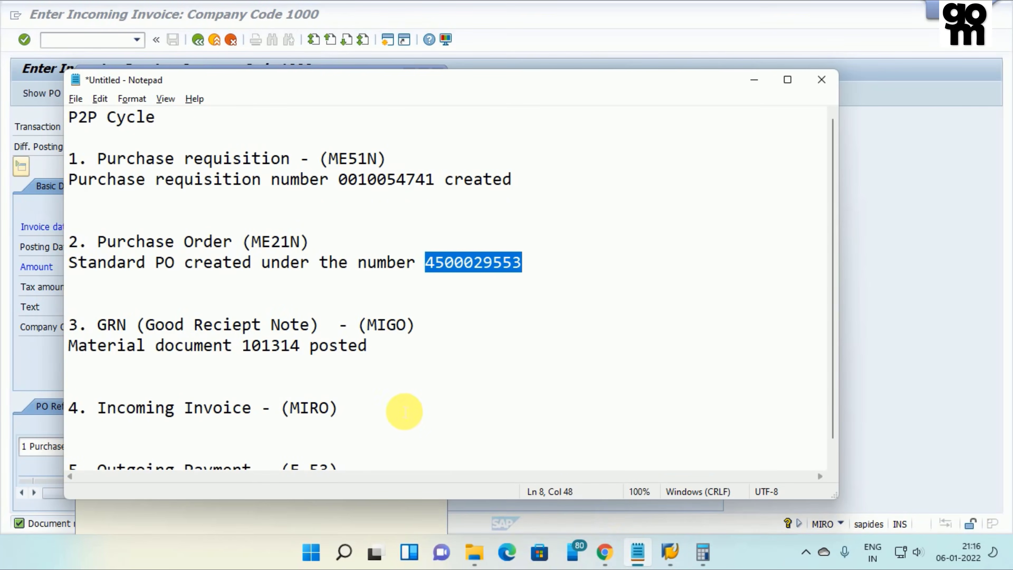
left_click(359, 426)
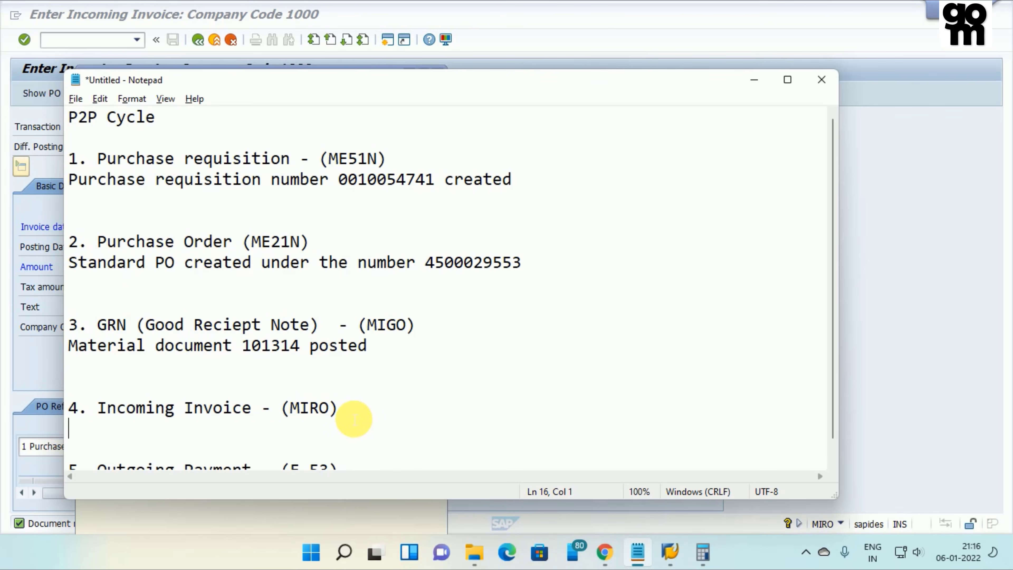
key("ctrl+v")
key("Return")
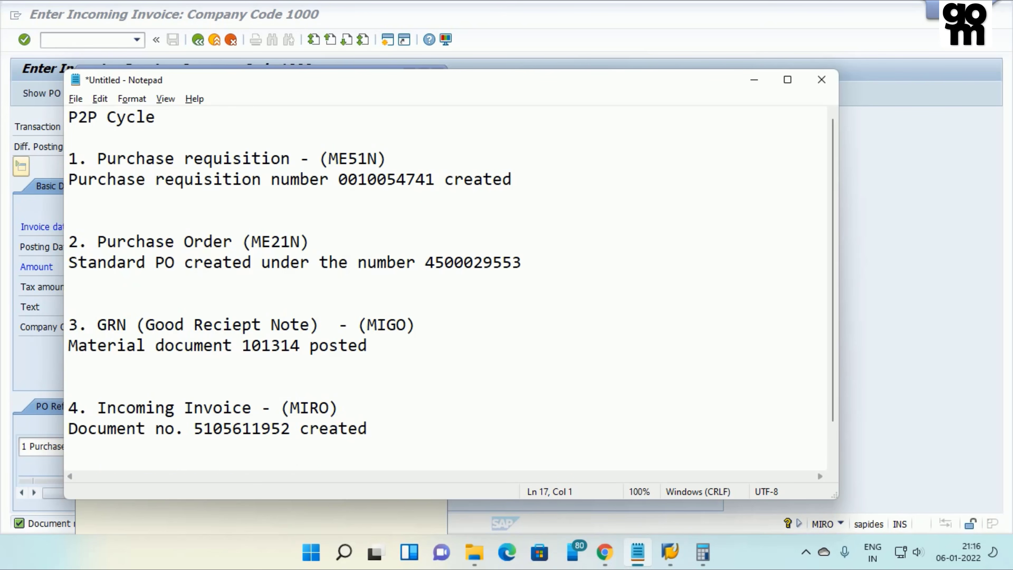
scroll(362, 419, "down", 1)
key("Down")
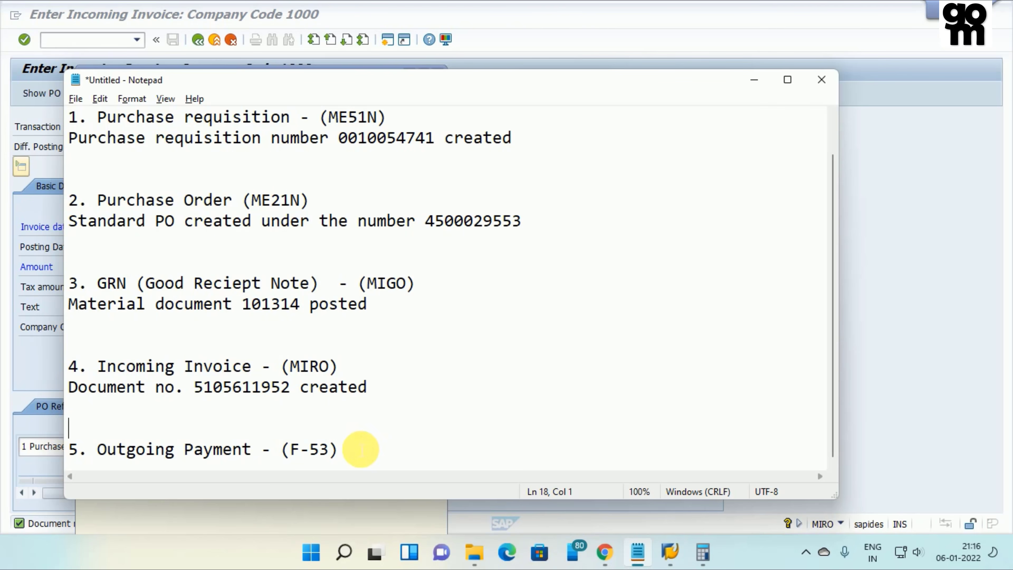
left_click(360, 450)
key("Left")
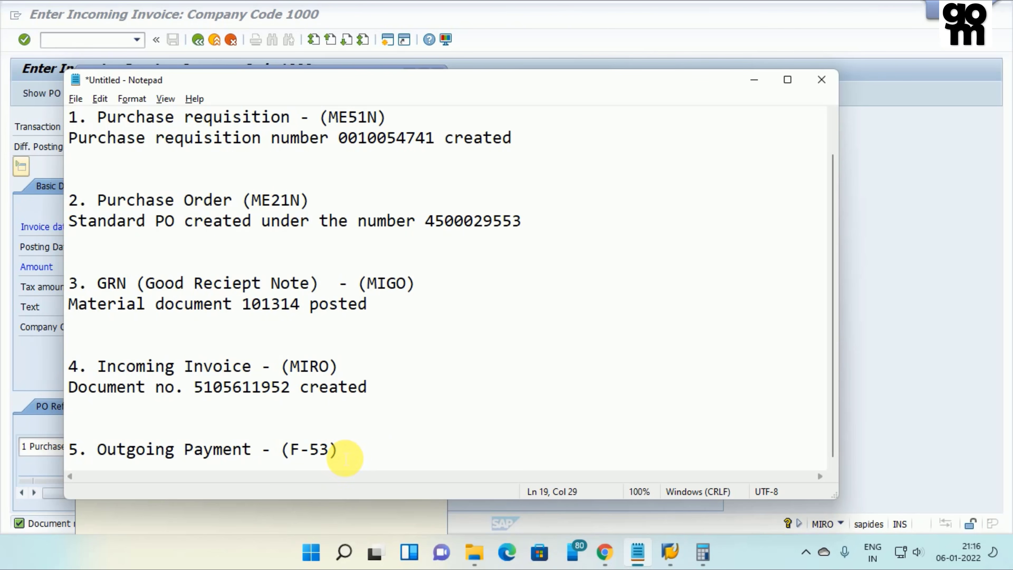
Step: Minimize the message window and Notepad to return to the SAP invoice screen
key("alt+Tab")
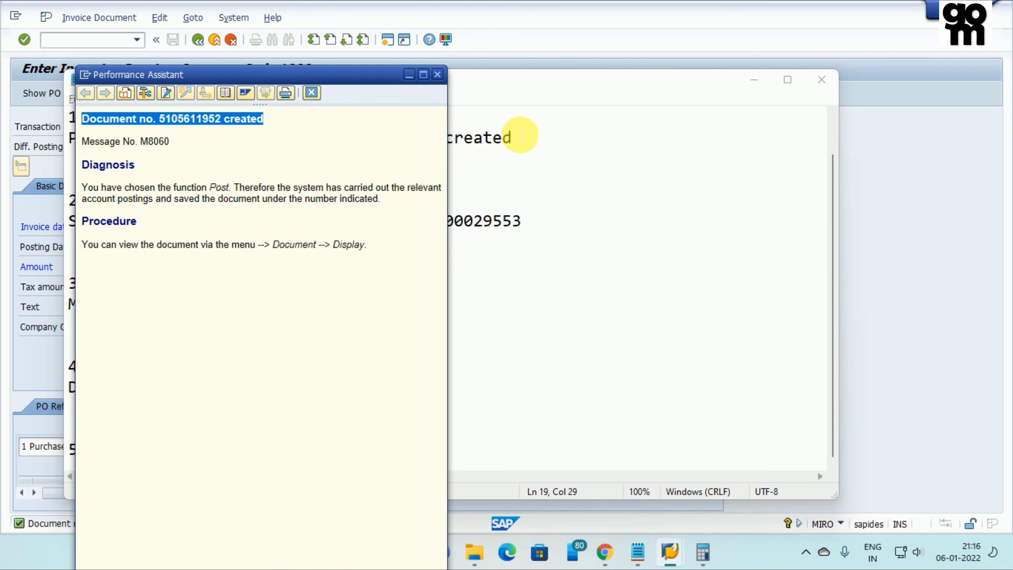
left_click(409, 75)
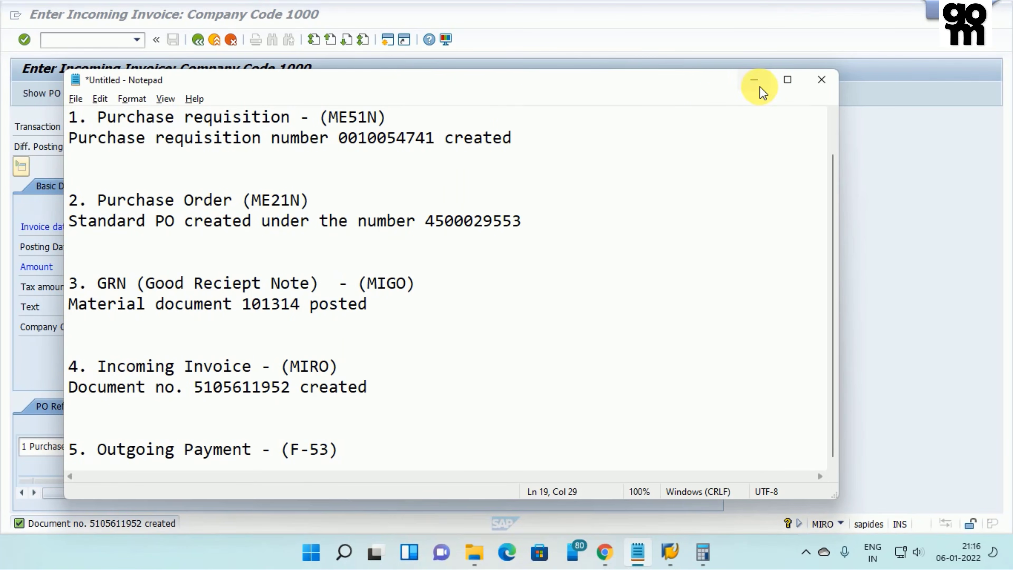
left_click(753, 80)
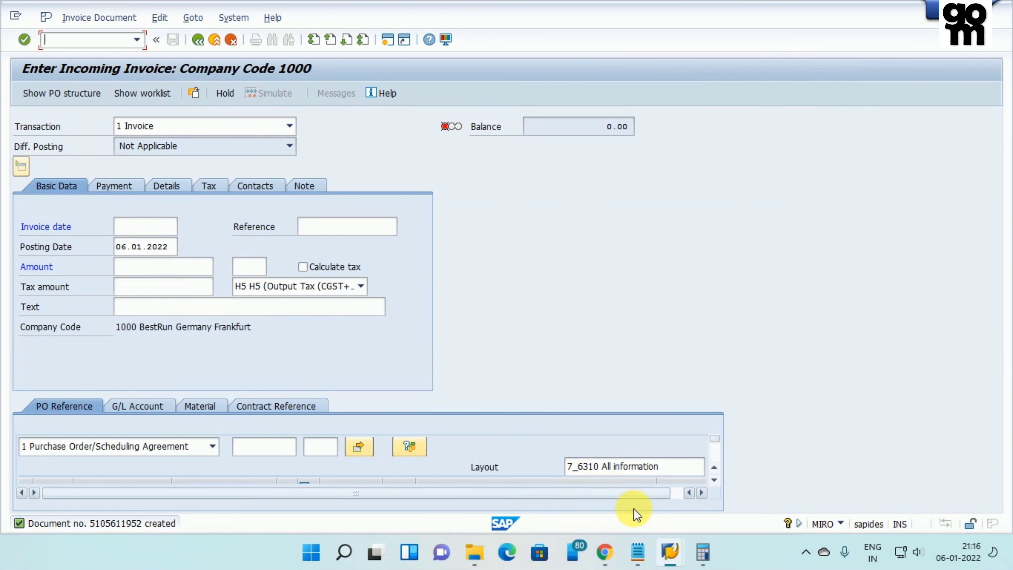
Step: Put the calculator away and exit MIRO with /n to the SAP Easy Access menu
left_click(703, 551)
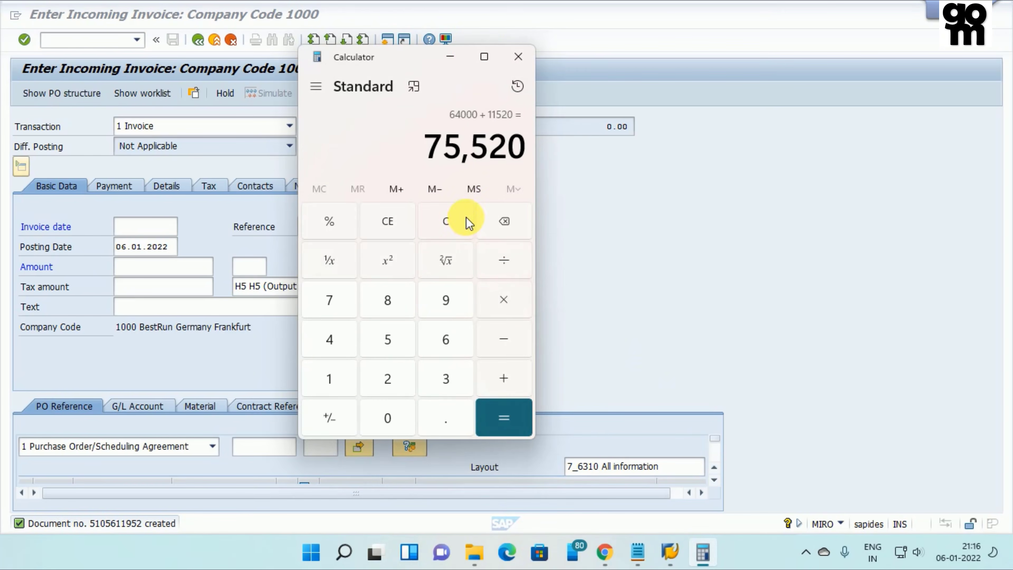
left_click(450, 56)
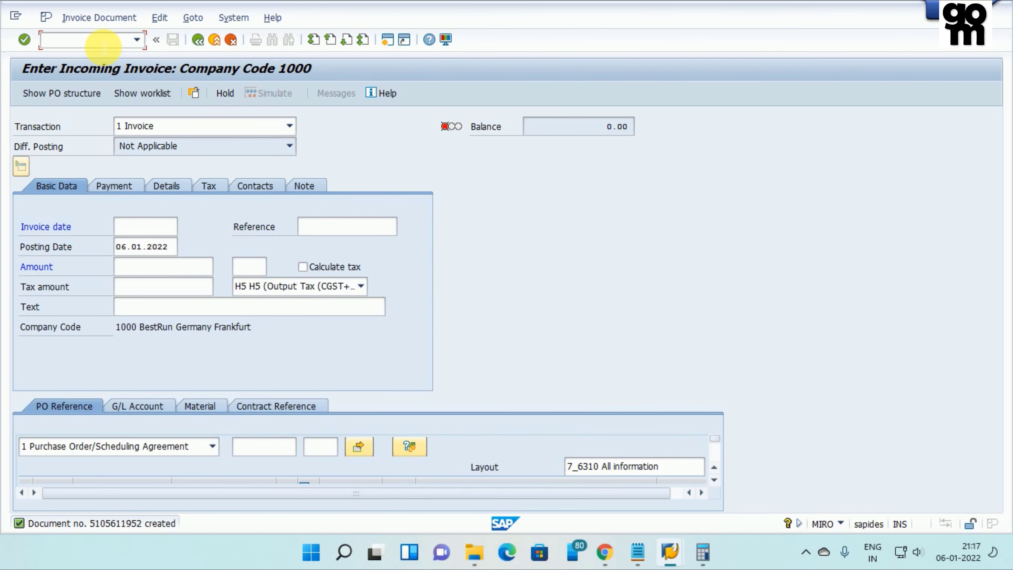
type("/n")
key("Return")
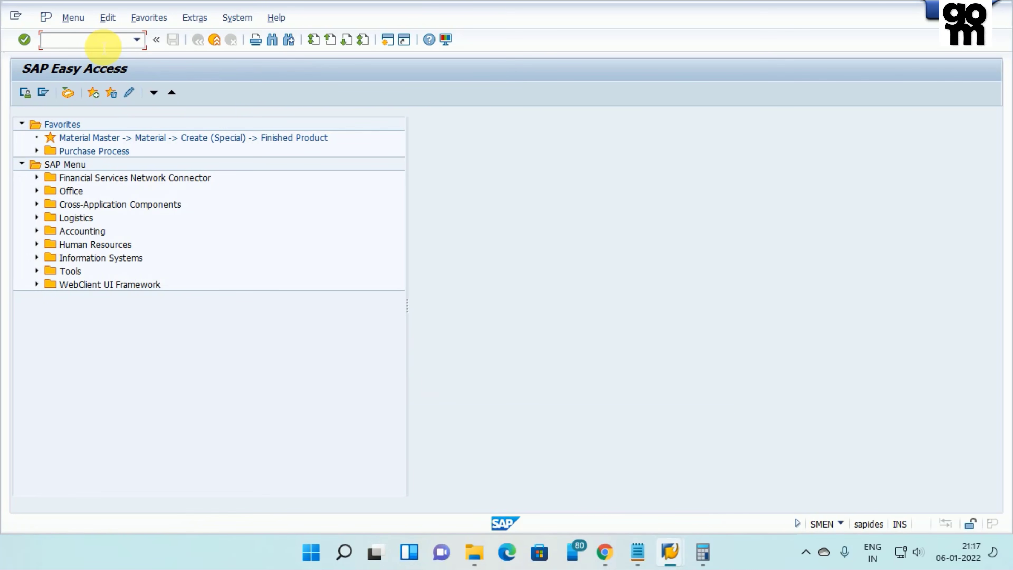
Step: Start F-53 and set the document date to 06.01.2022
type("f-")
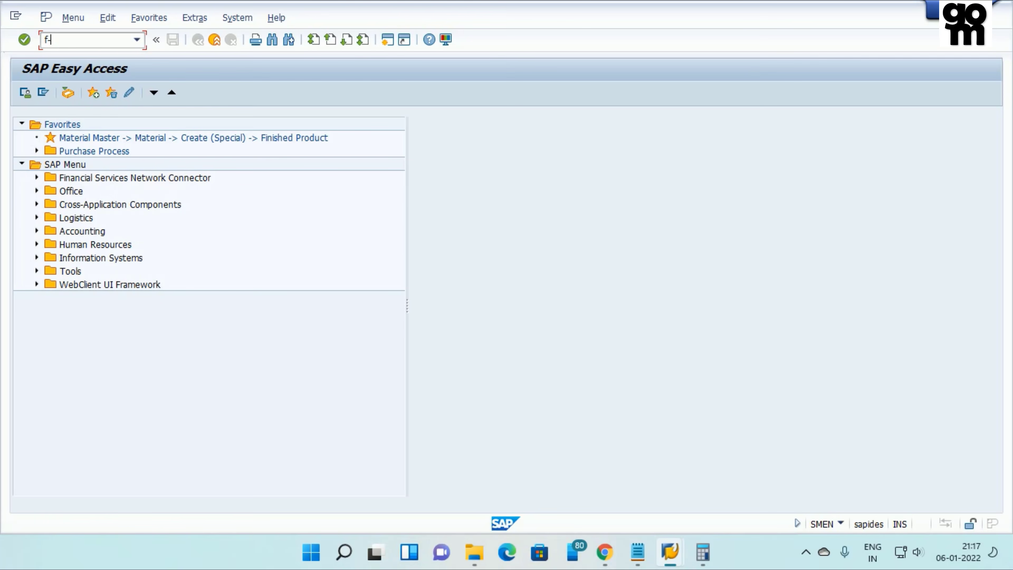
type("53")
key("Return")
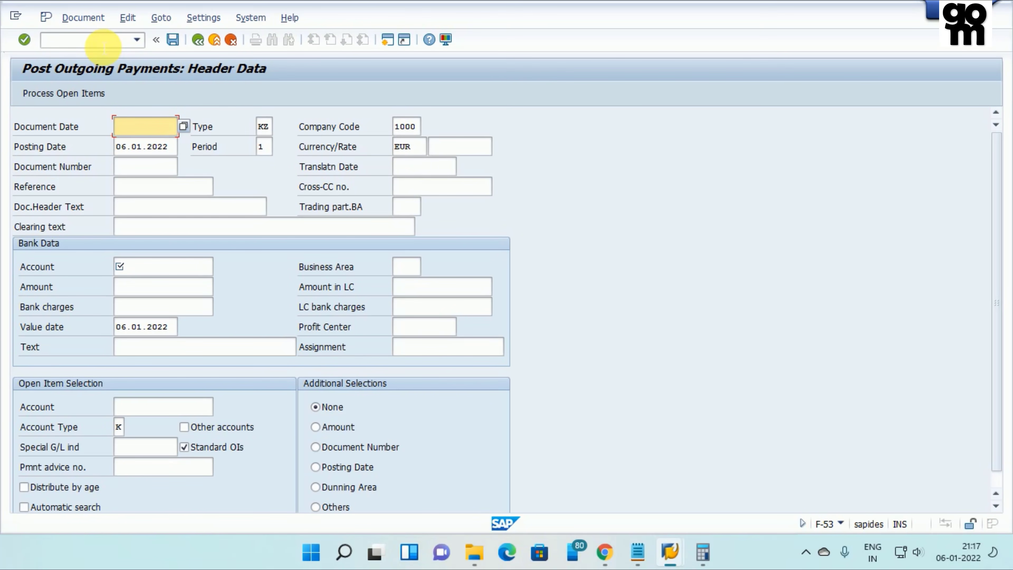
type("0")
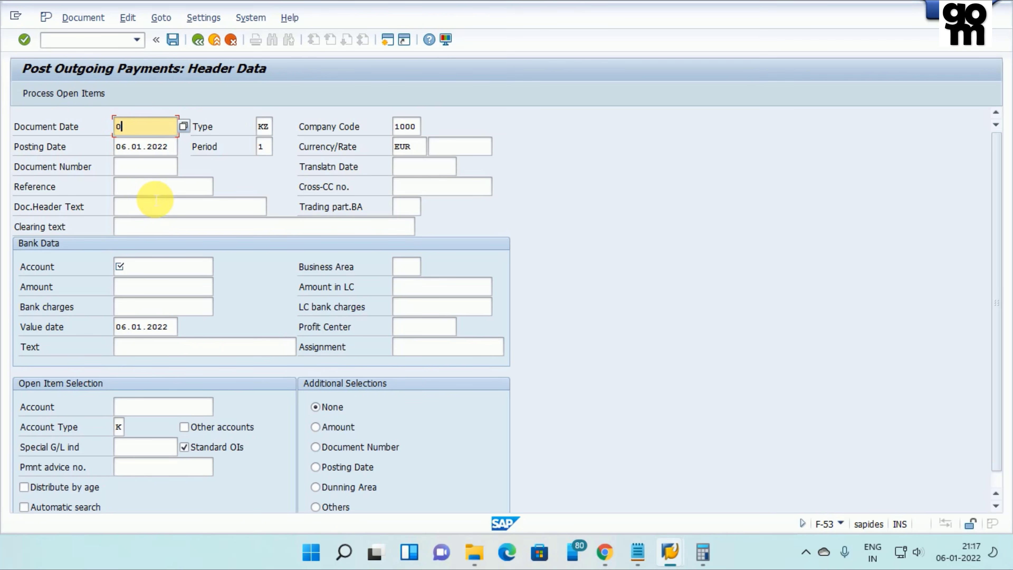
type("6.01.2020")
key("BackSpace")
type("2")
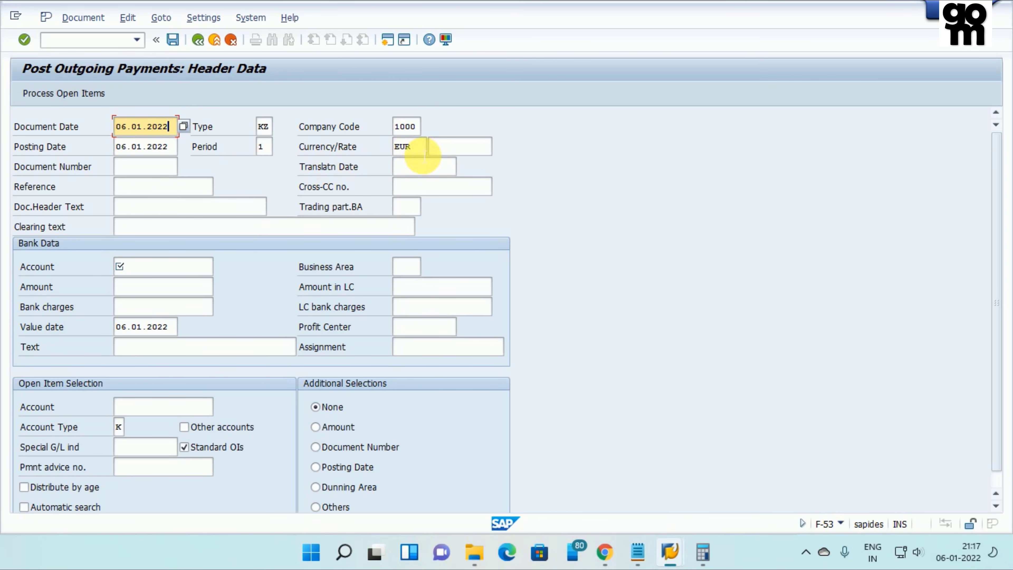
Step: Change the payment currency from EUR to INR Indian Rupee
left_click(422, 154)
key("BackSpace")
key("BackSpace")
key("BackSpace")
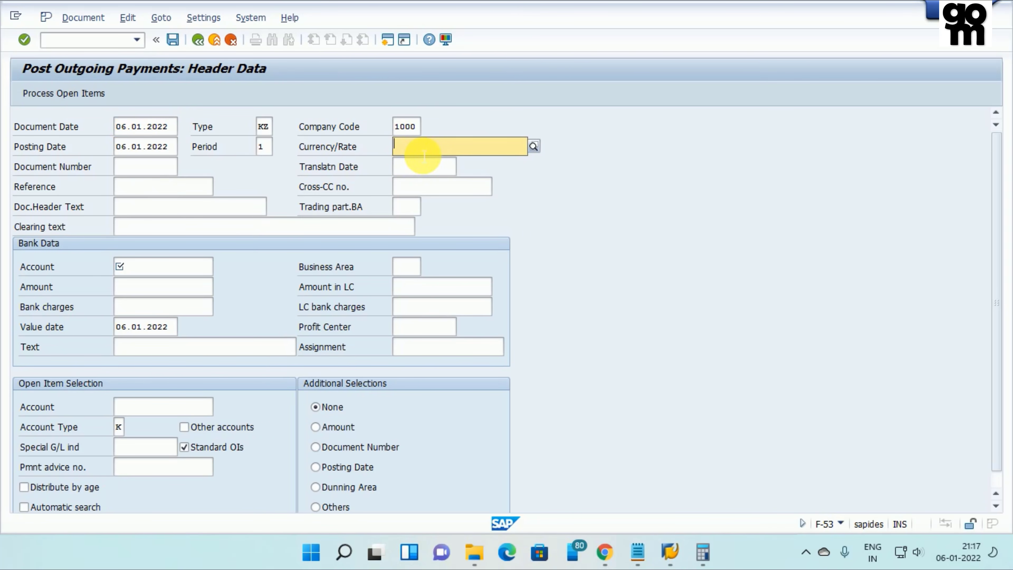
type("In")
key("BackSpace")
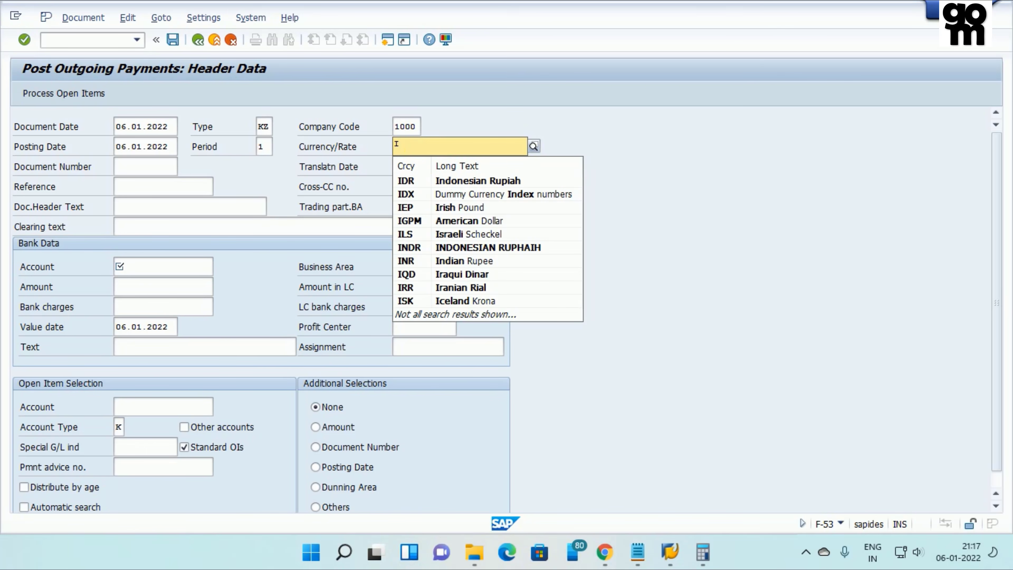
type("NR")
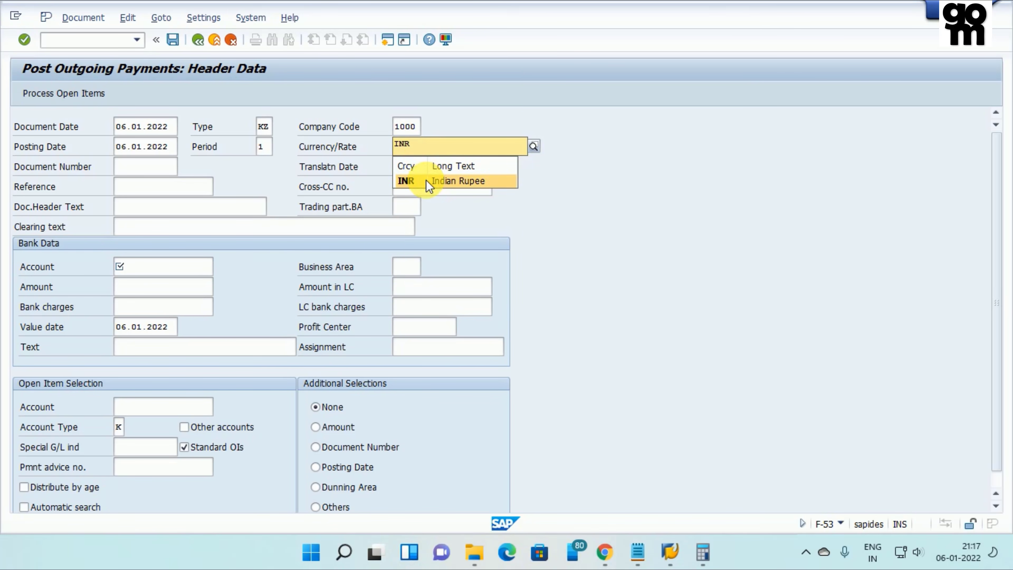
left_click(450, 181)
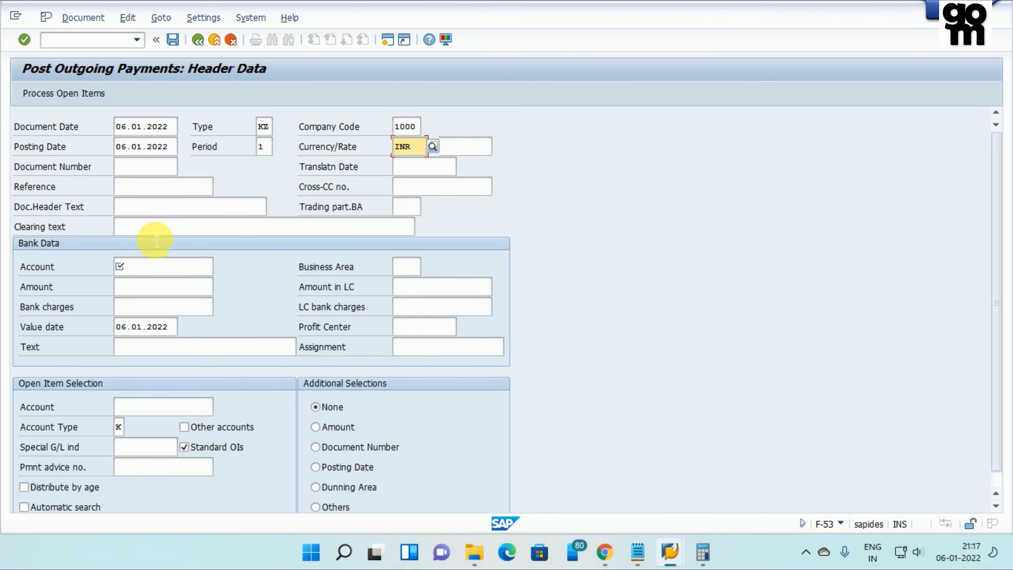
left_click(167, 266)
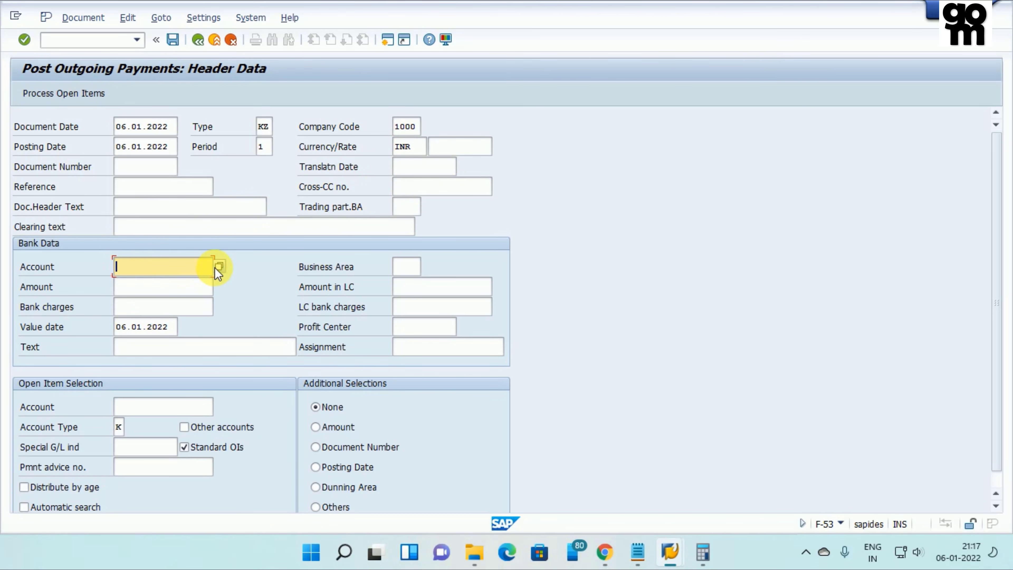
Step: Pick bank G/L account 5 from the lookup and clear the value date
left_click(216, 268)
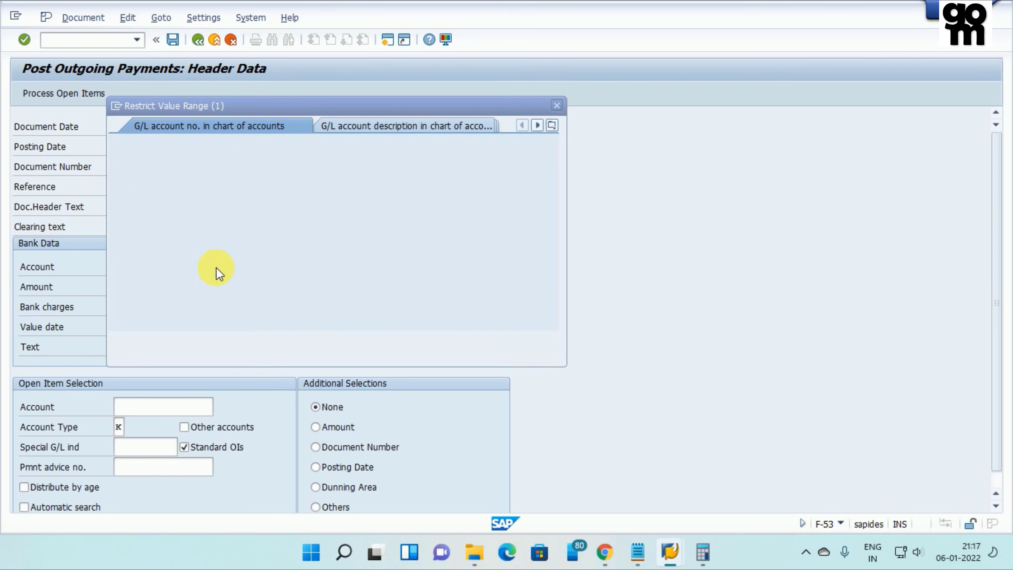
key("Return")
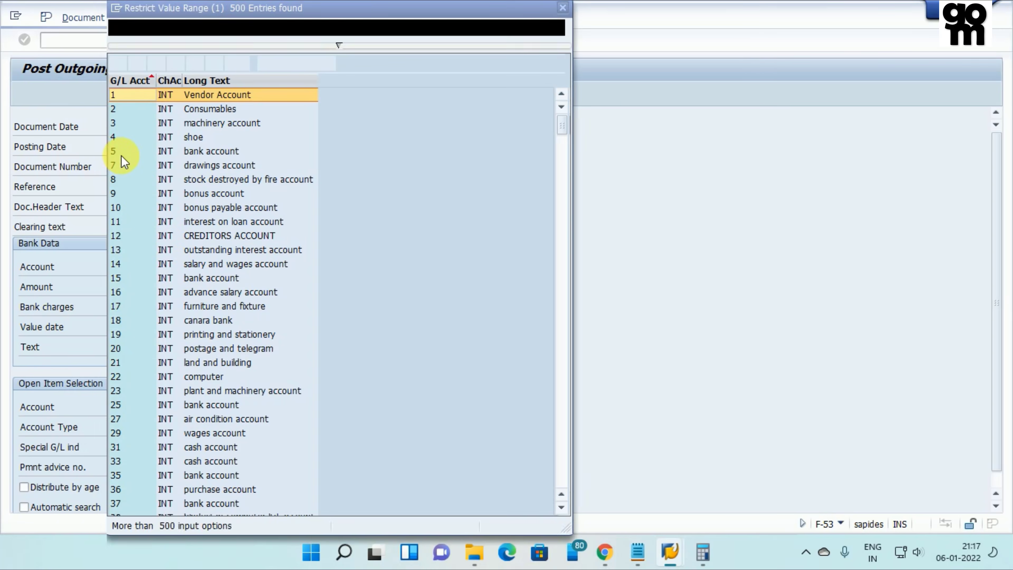
double_click(124, 152)
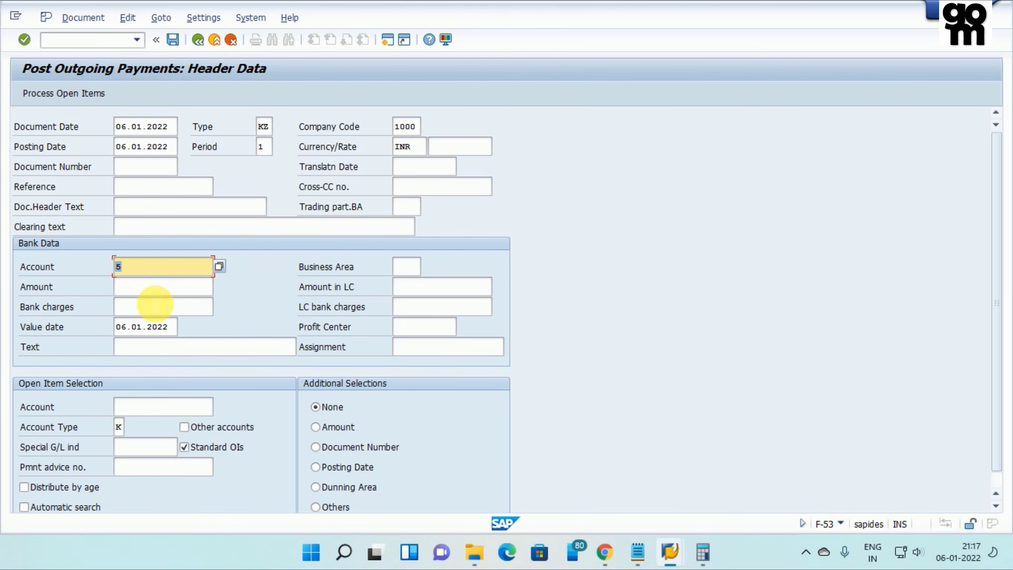
left_click(174, 330)
key("BackSpace")
key("BackSpace")
key("BackSpace")
key("BackSpace")
key("BackSpace")
key("BackSpace")
key("BackSpace")
key("BackSpace")
key("BackSpace")
key("BackSpace")
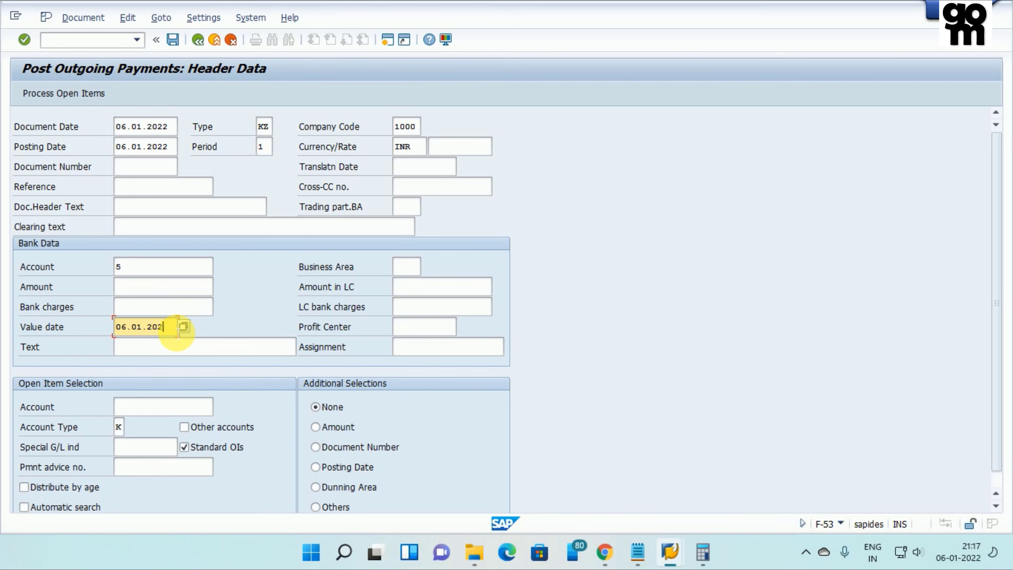
Step: Enter the payment amount 75520, checked against the calculator, and confirm the bank data
left_click(189, 296)
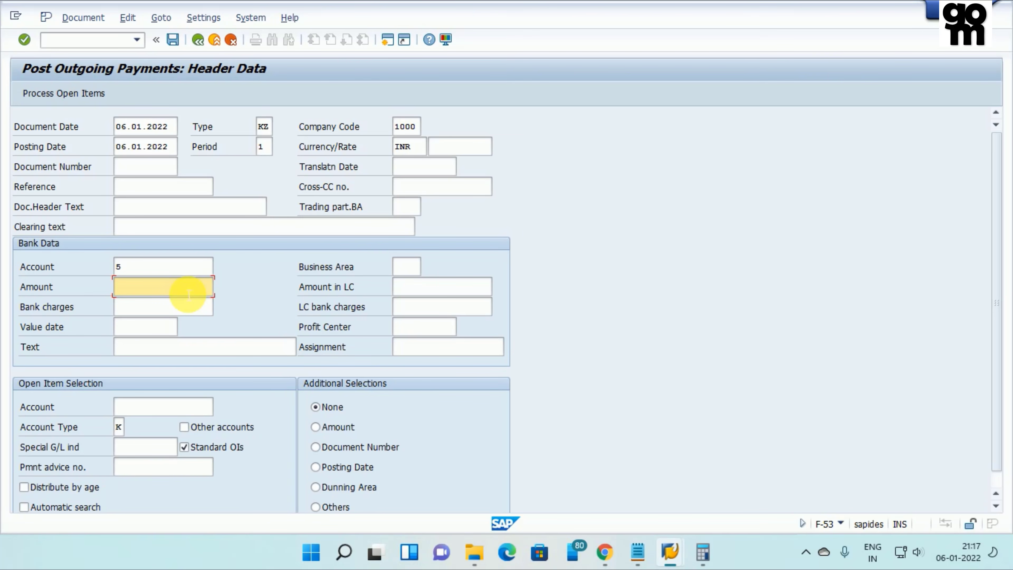
key("alt+Tab")
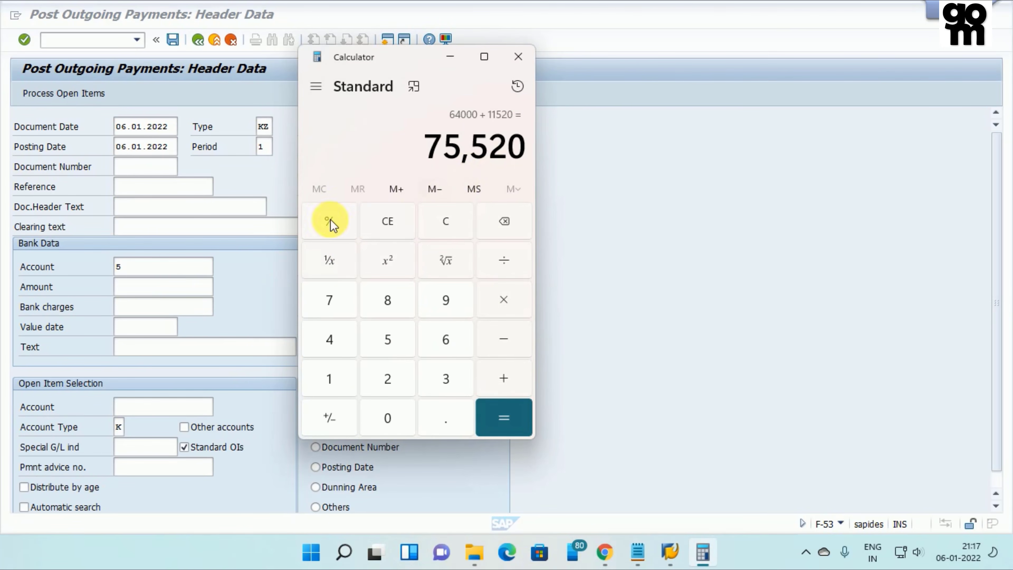
left_click(158, 290)
type("75520")
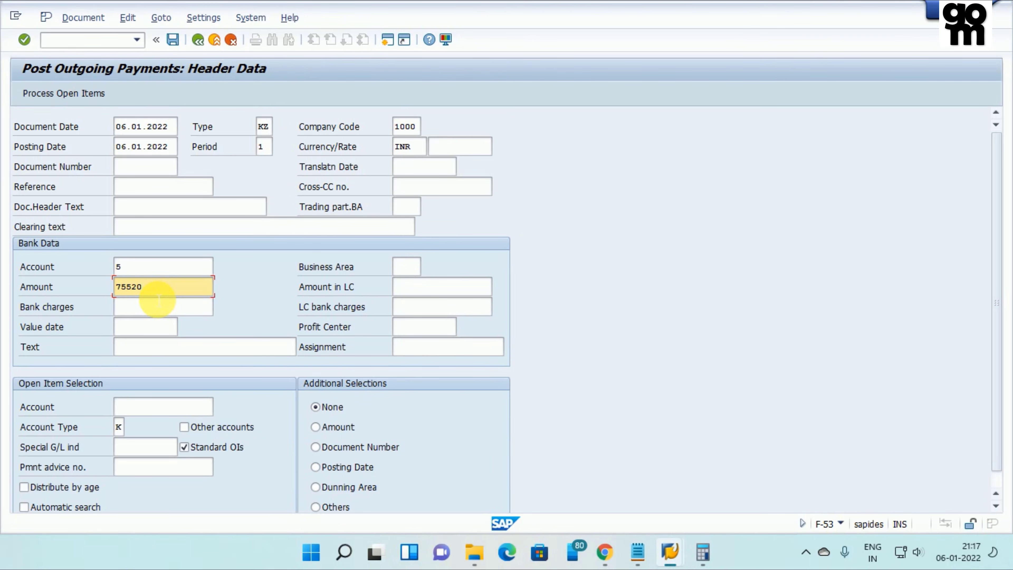
key("Return")
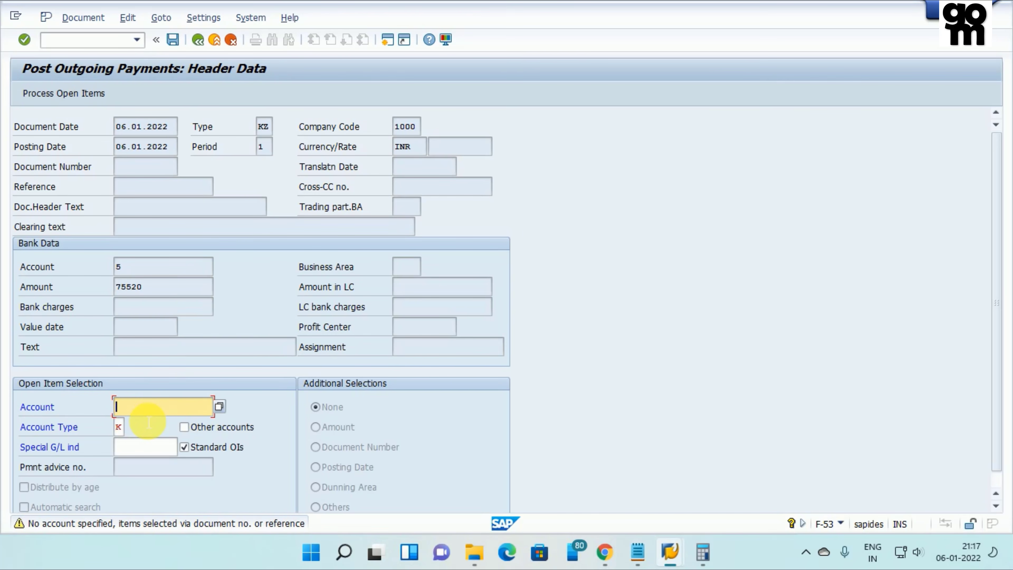
type("1000")
key("Return")
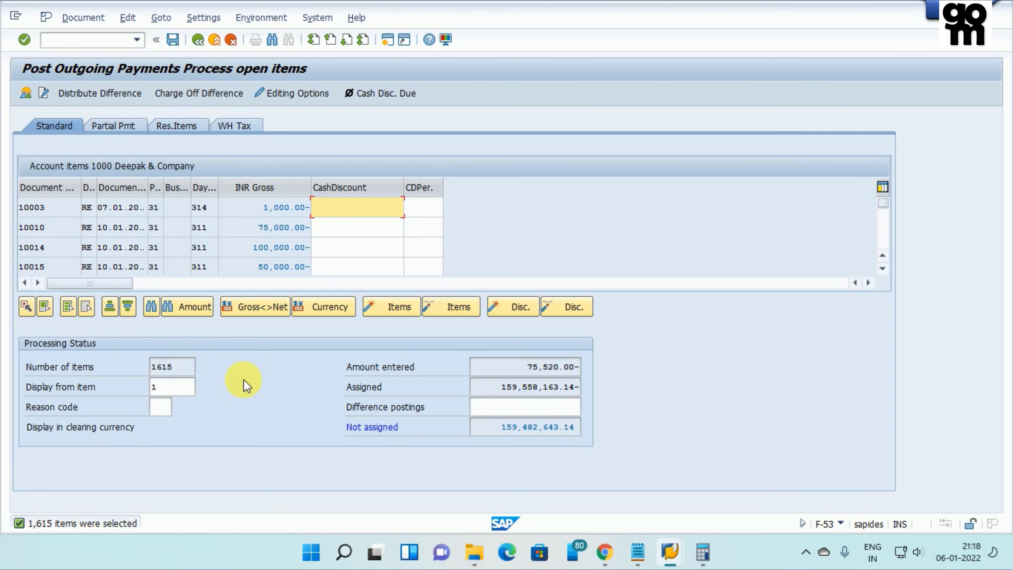
left_click(638, 553)
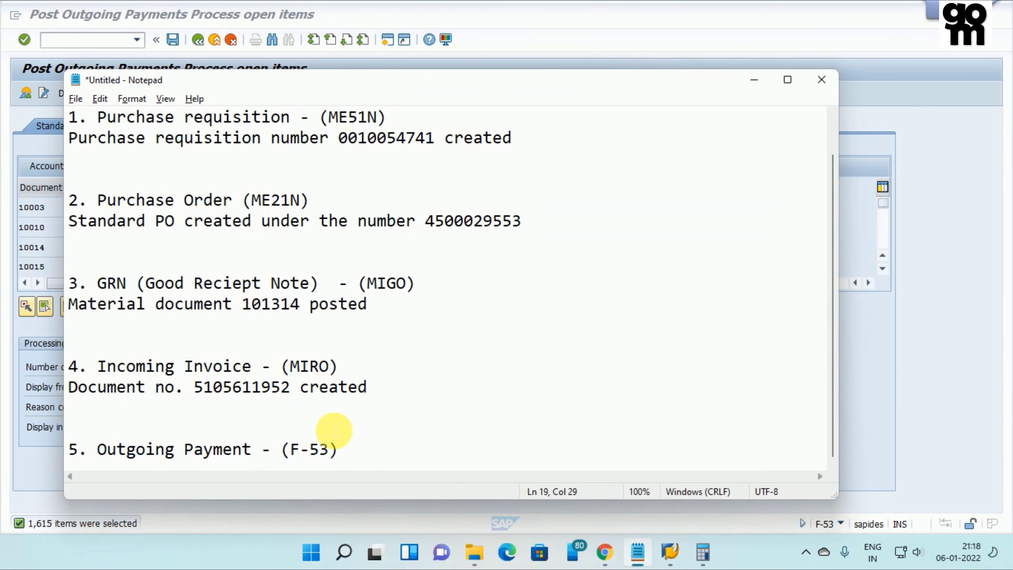
left_click_drag(197, 391, 297, 393)
left_click(264, 388)
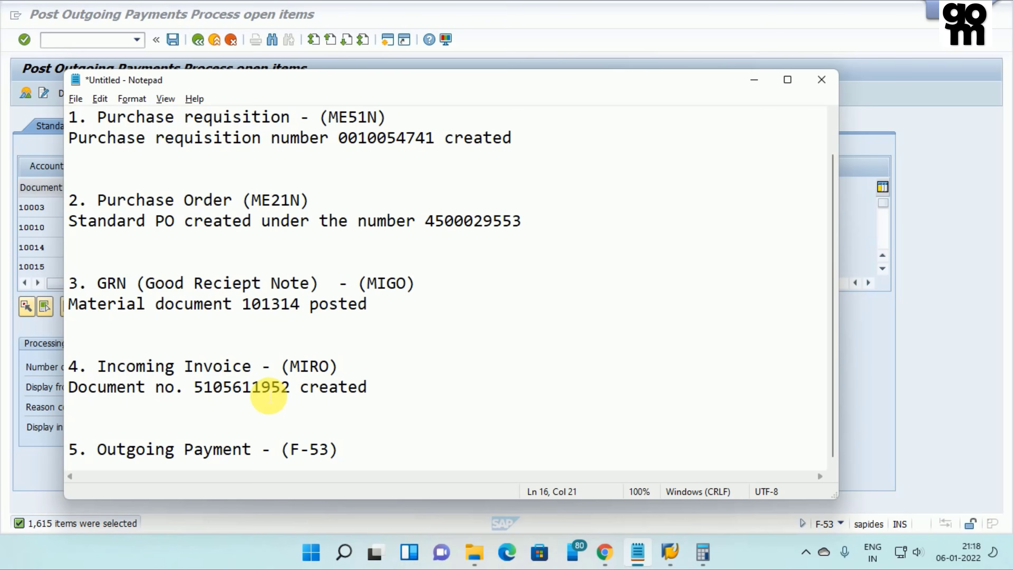
key("alt+Tab")
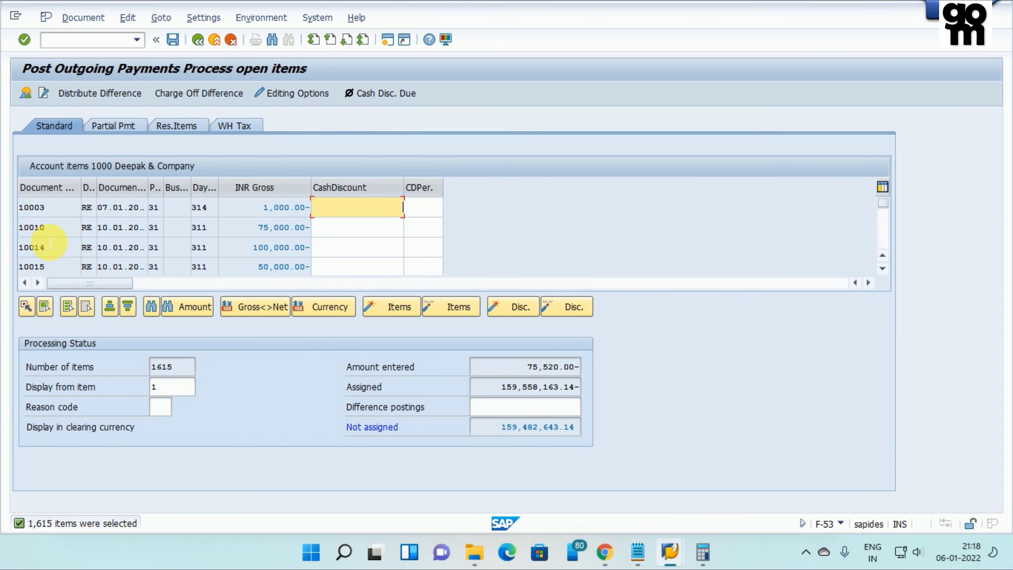
Step: Scroll through the open items, then select all of them and deactivate them
left_click(882, 268)
left_click(883, 268)
left_click(883, 268)
left_click(883, 268)
left_click(882, 268)
left_click(883, 268)
left_click(883, 268)
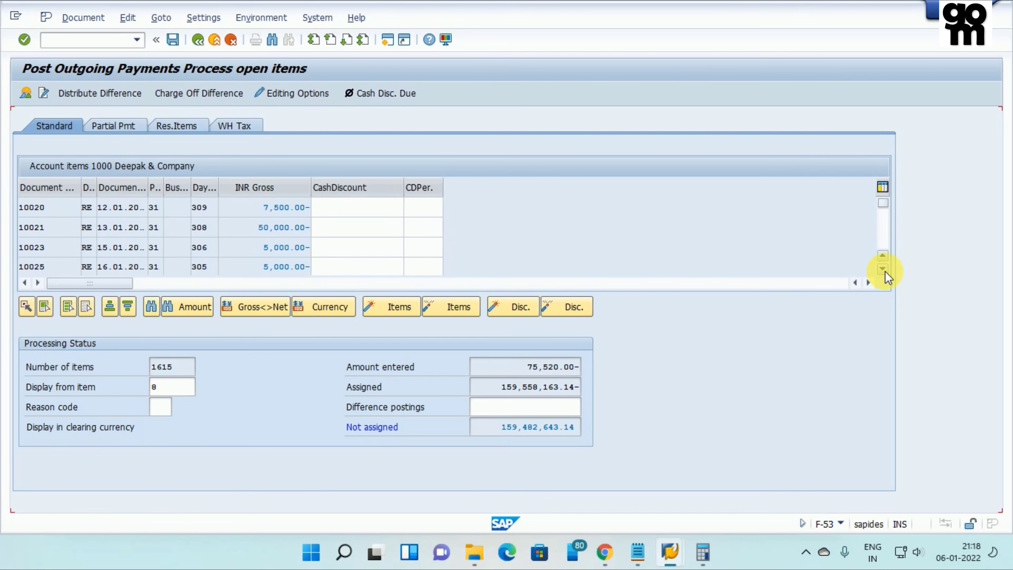
left_click(883, 268)
left_click(883, 268)
left_click(882, 267)
left_click(882, 268)
left_click(883, 268)
left_click(883, 268)
left_click(882, 268)
left_click(882, 268)
left_click(882, 268)
left_click(883, 268)
left_click(882, 268)
left_click(883, 268)
left_click(883, 268)
left_click(883, 268)
left_click(883, 268)
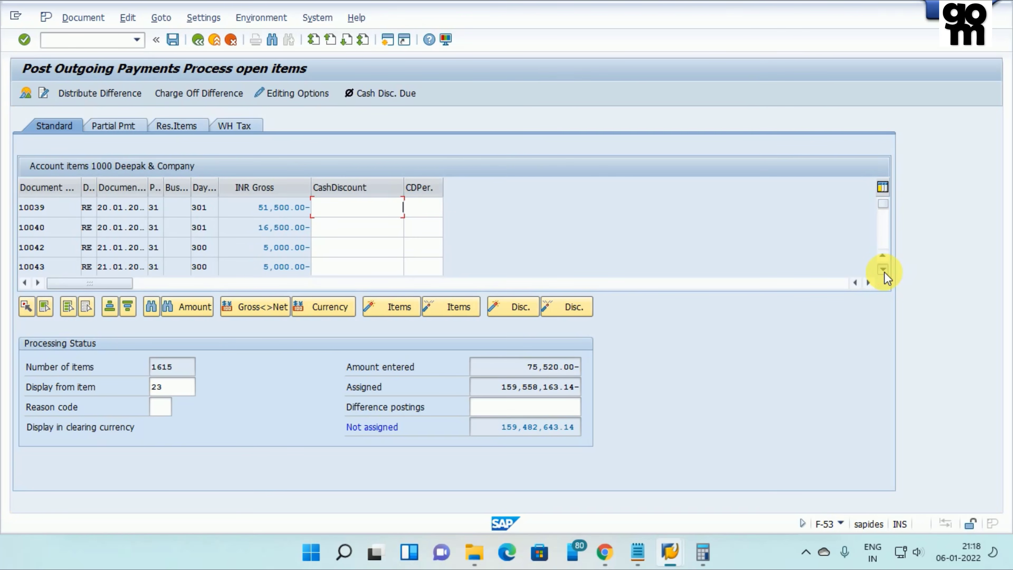
left_click(883, 268)
left_click(883, 268)
left_click(883, 268)
left_click(883, 268)
left_click(882, 268)
left_click(883, 268)
left_click(883, 268)
left_click(882, 268)
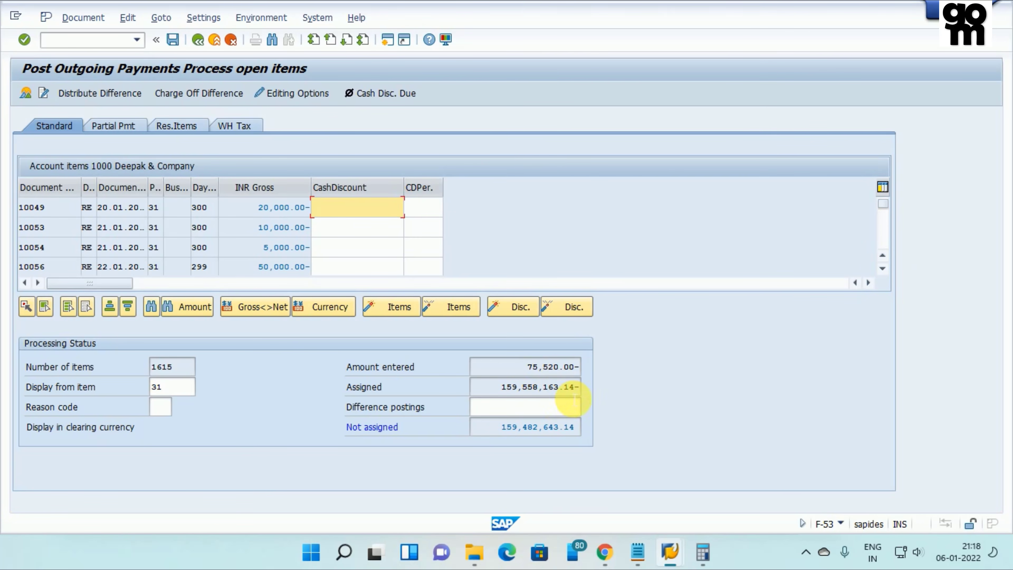
left_click(72, 310)
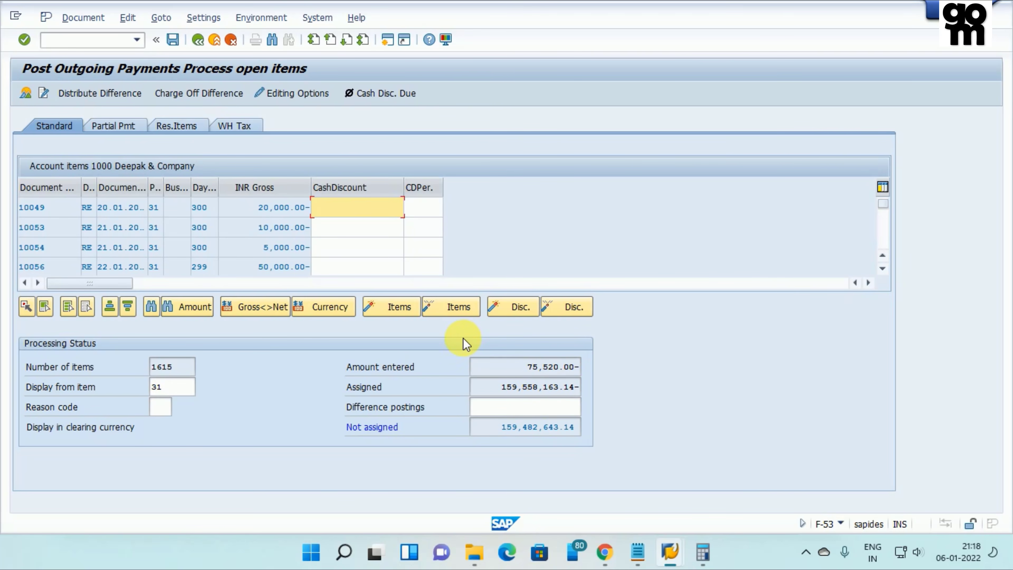
left_click(444, 309)
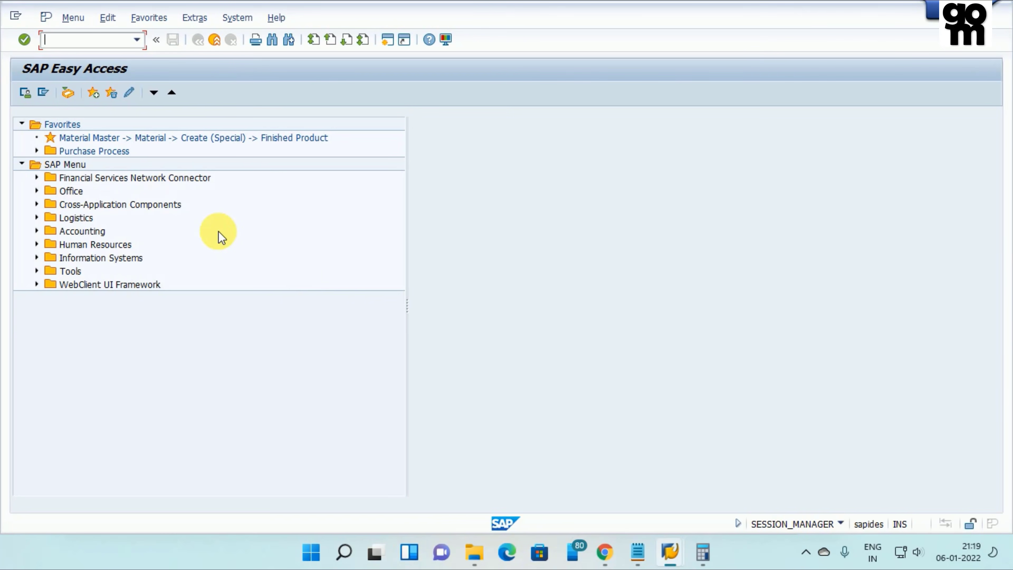
Step: Run FBL1N to open the Vendor Line Item Display selection screen
type("F")
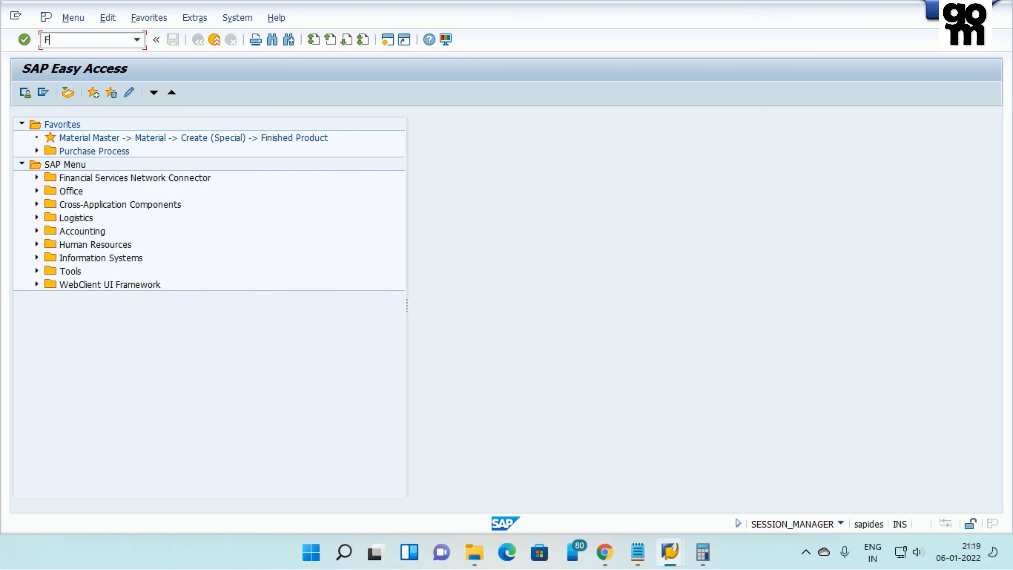
type("BL1N")
key("Return")
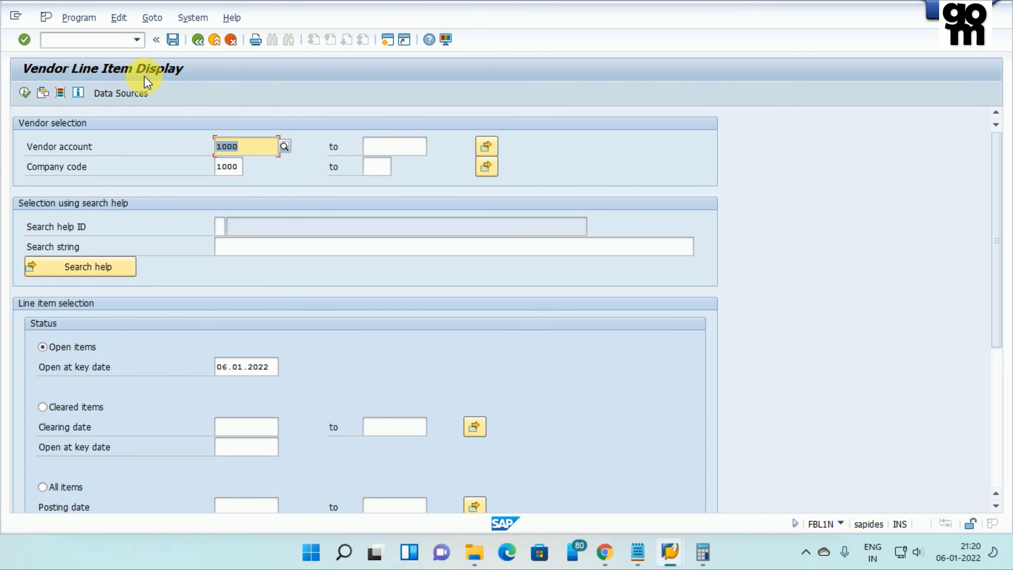
Step: Run the FBL1N report for all items with posting dates from 06.01.2022 to 06.01.2222
left_click(256, 151)
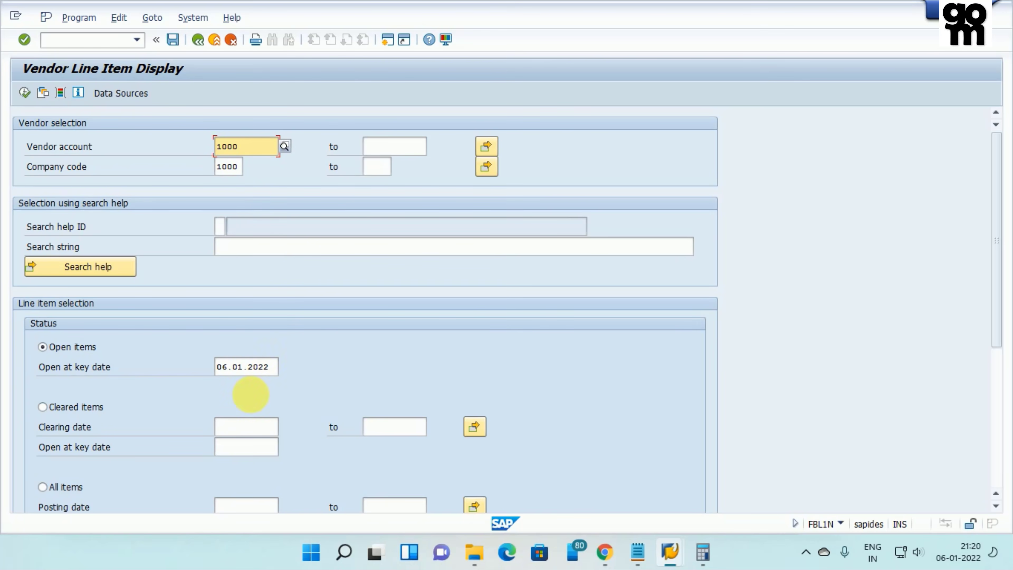
scroll(247, 483, "down", 1)
scroll(239, 479, "down", 3)
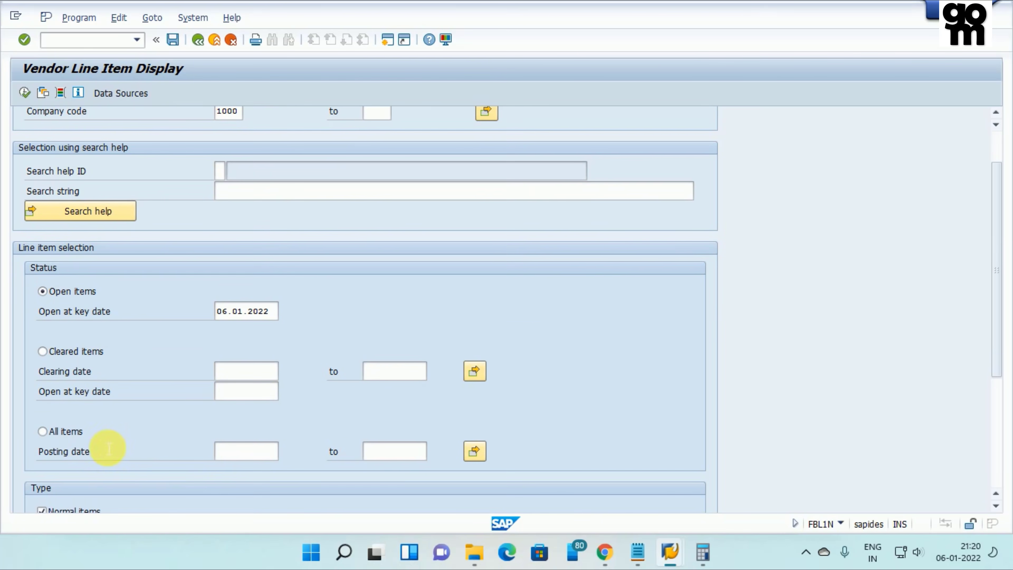
left_click(59, 434)
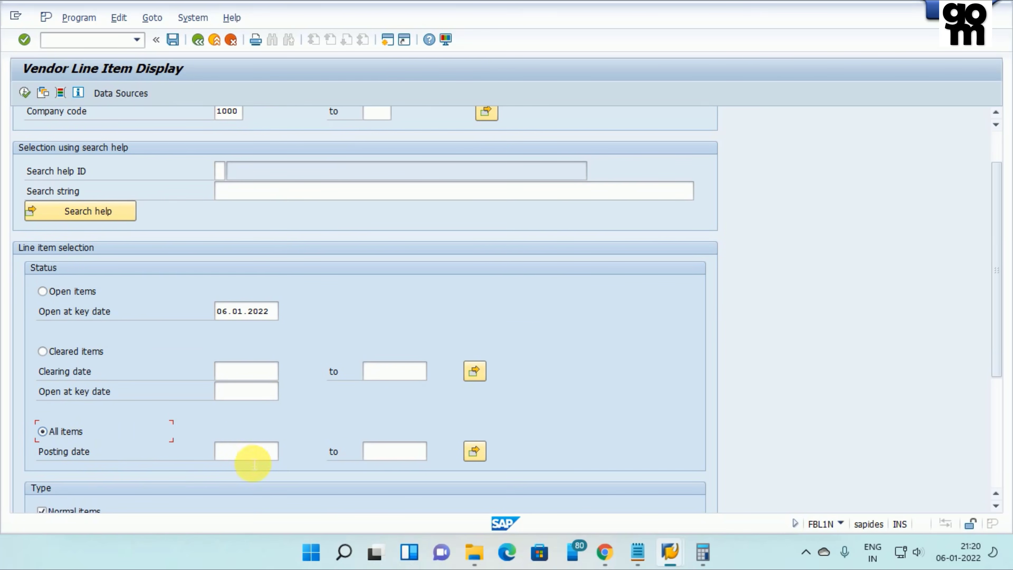
left_click(250, 454)
type("06.1")
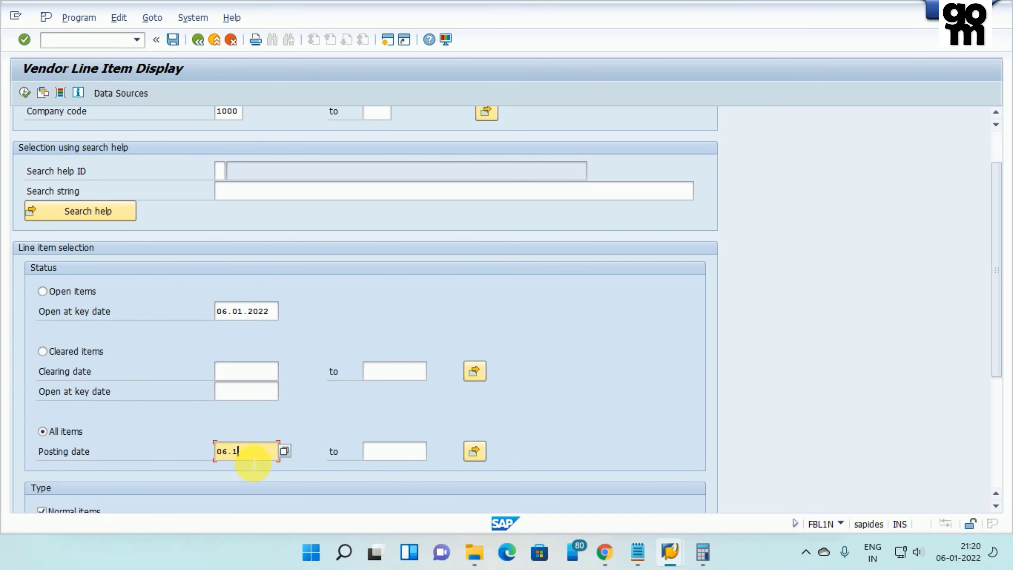
key("BackSpace")
type("01.2022")
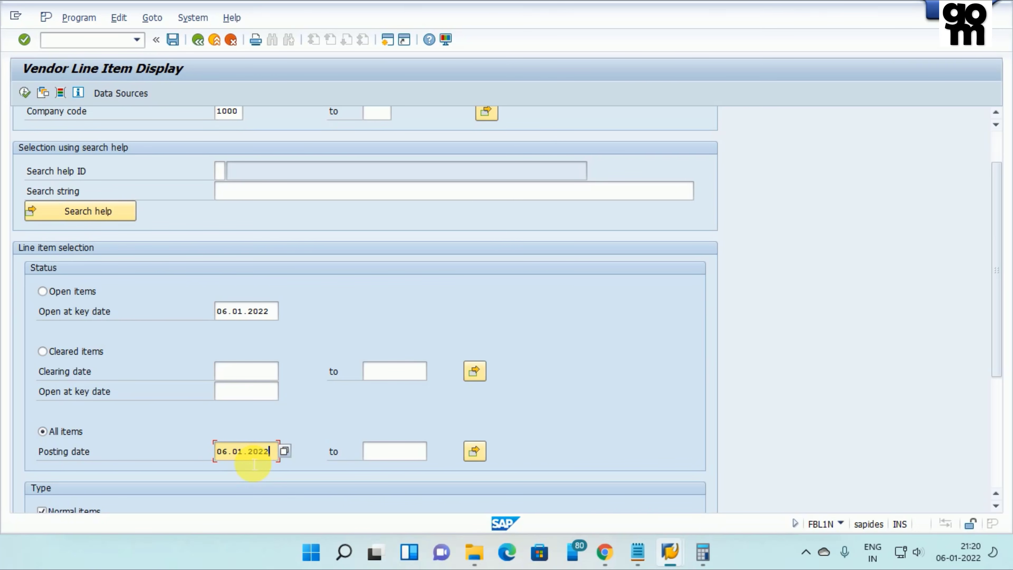
left_click(381, 455)
type("06.")
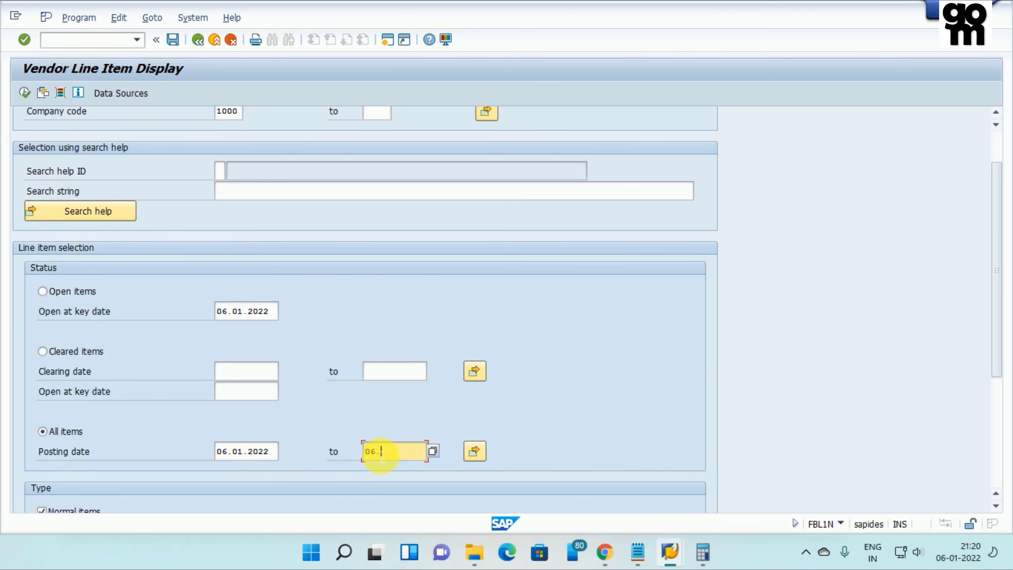
type("01.22")
type("22")
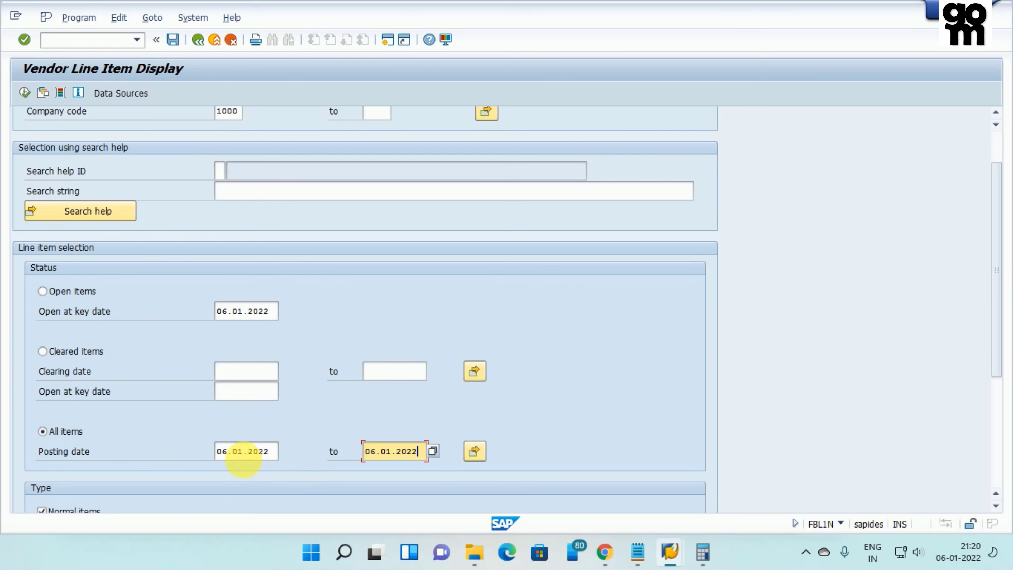
scroll(459, 371, "up", 2)
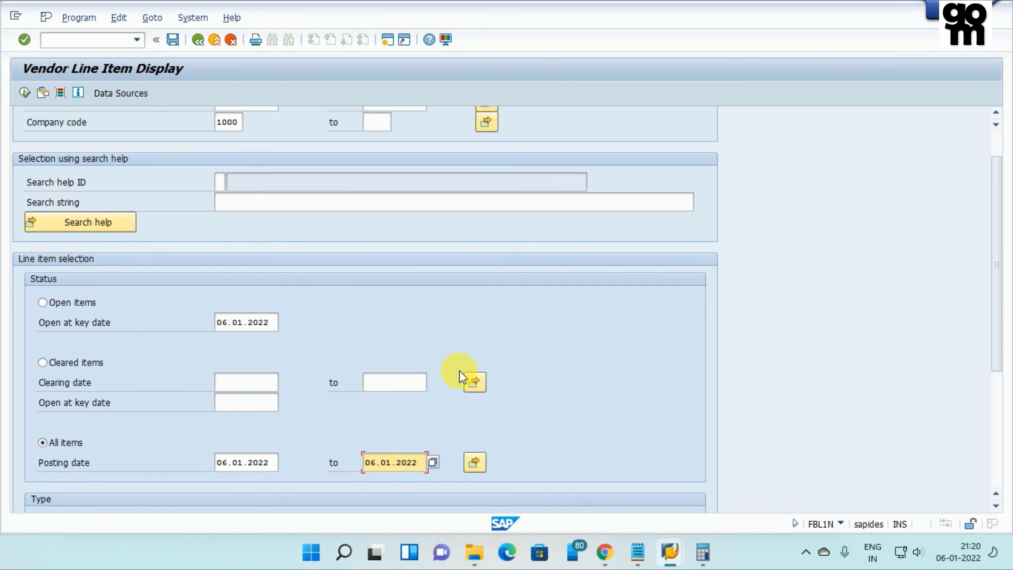
left_click(25, 93)
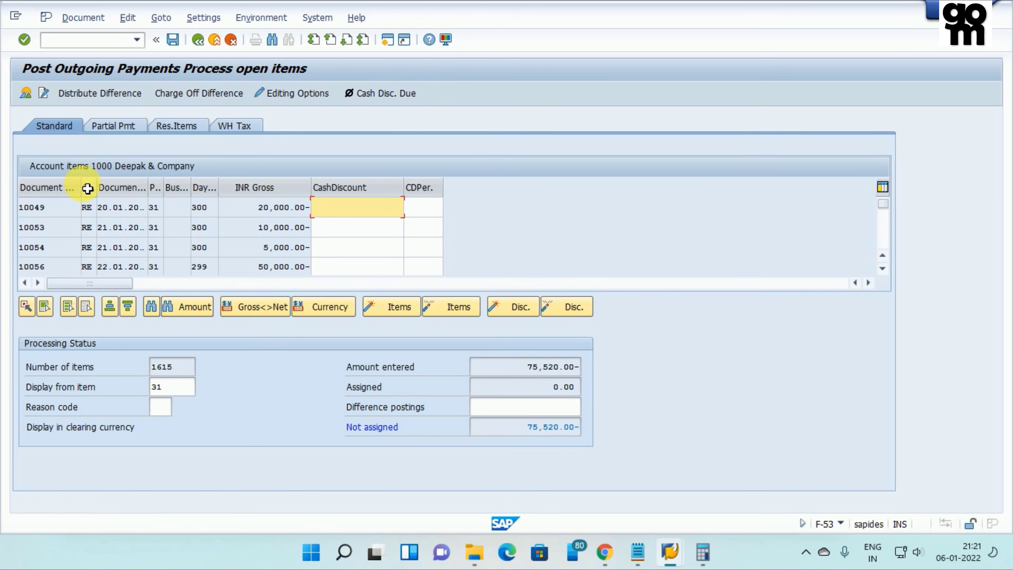
Step: Widen the Document Number column and search the open items for document 810002001
left_click_drag(82, 193, 116, 197)
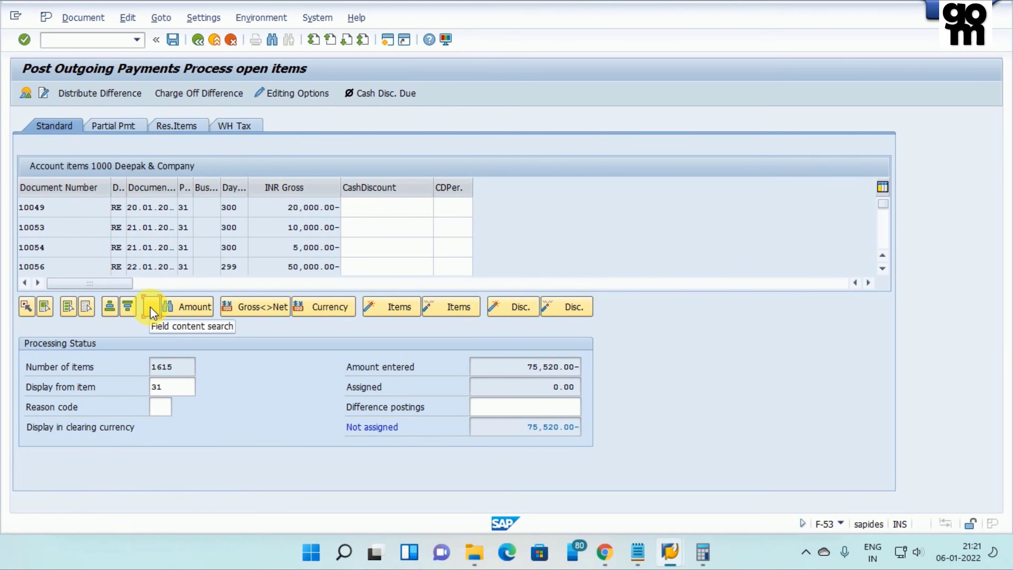
left_click(150, 306)
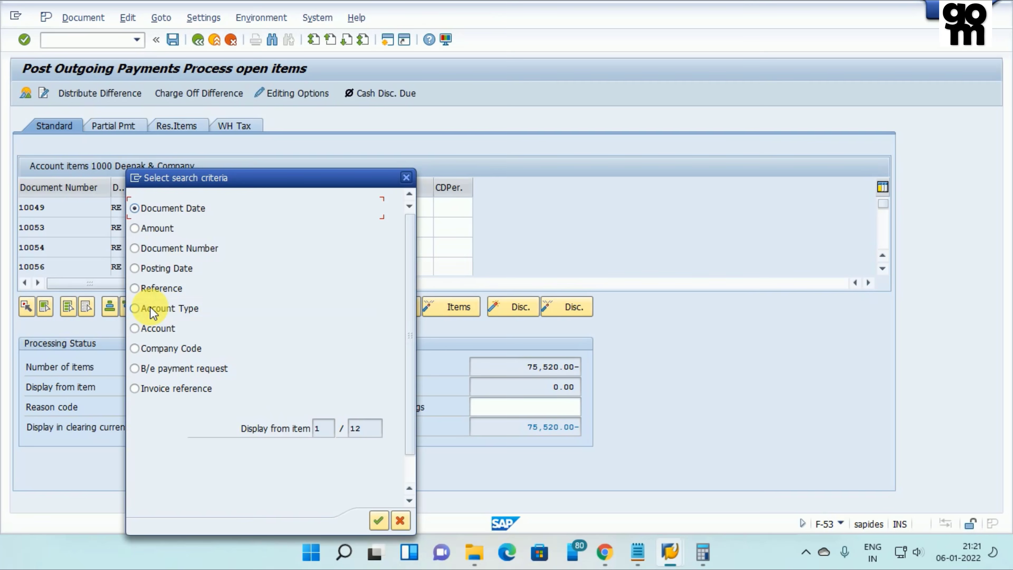
left_click(149, 248)
left_click(378, 520)
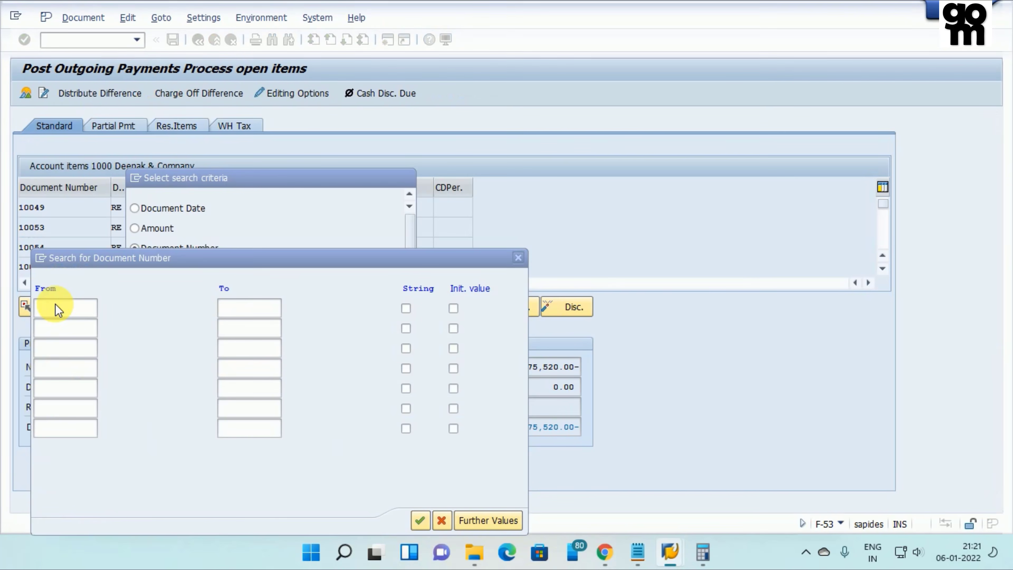
type("81")
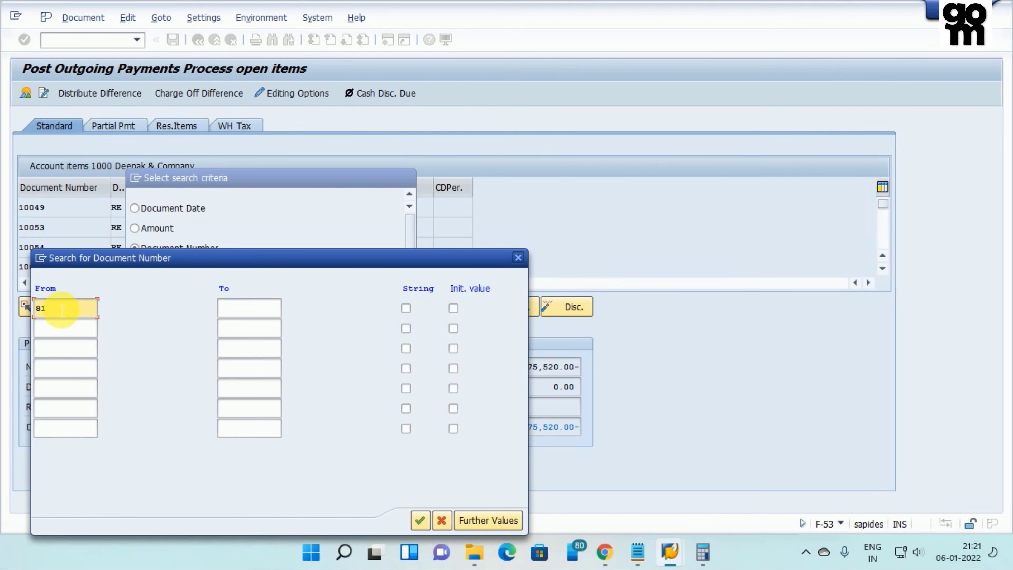
type("00")
type("20")
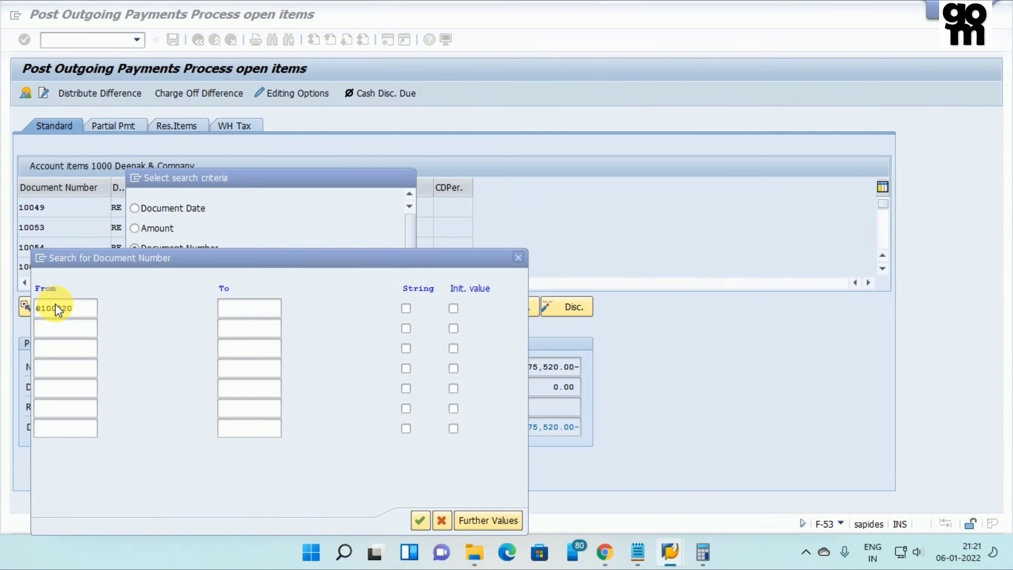
type("01")
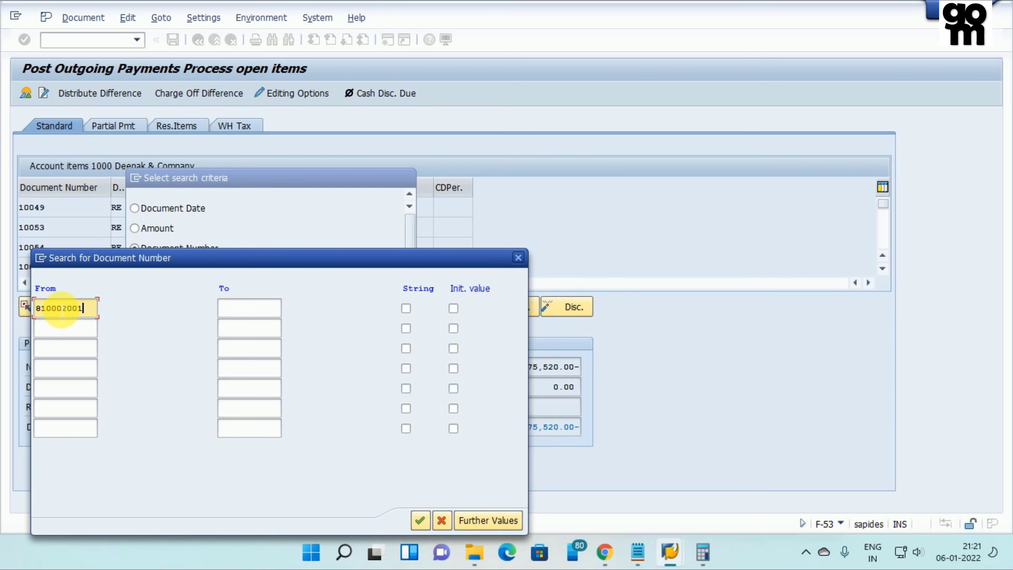
left_click(423, 520)
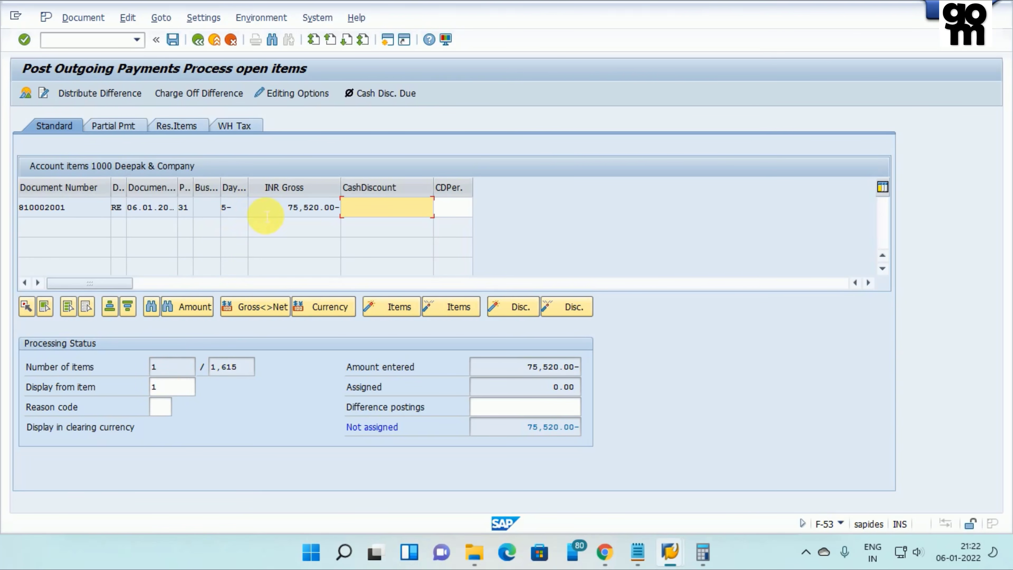
double_click(304, 212)
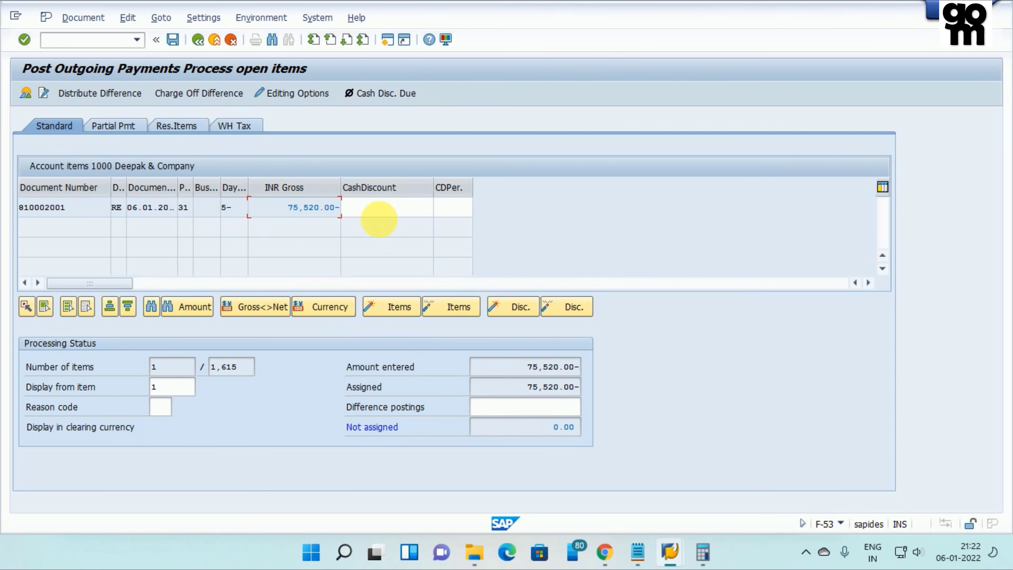
left_click(172, 39)
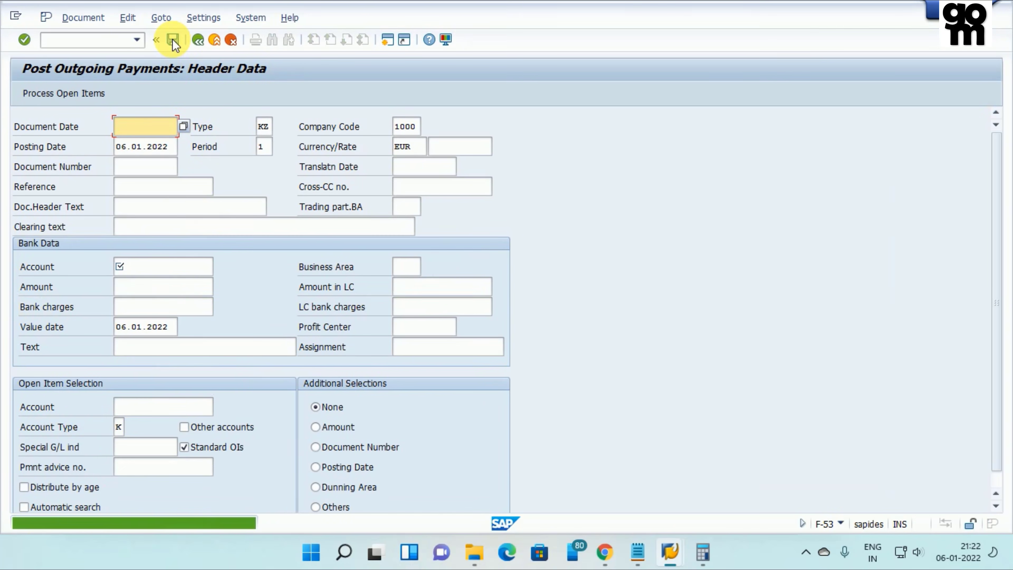
double_click(82, 524)
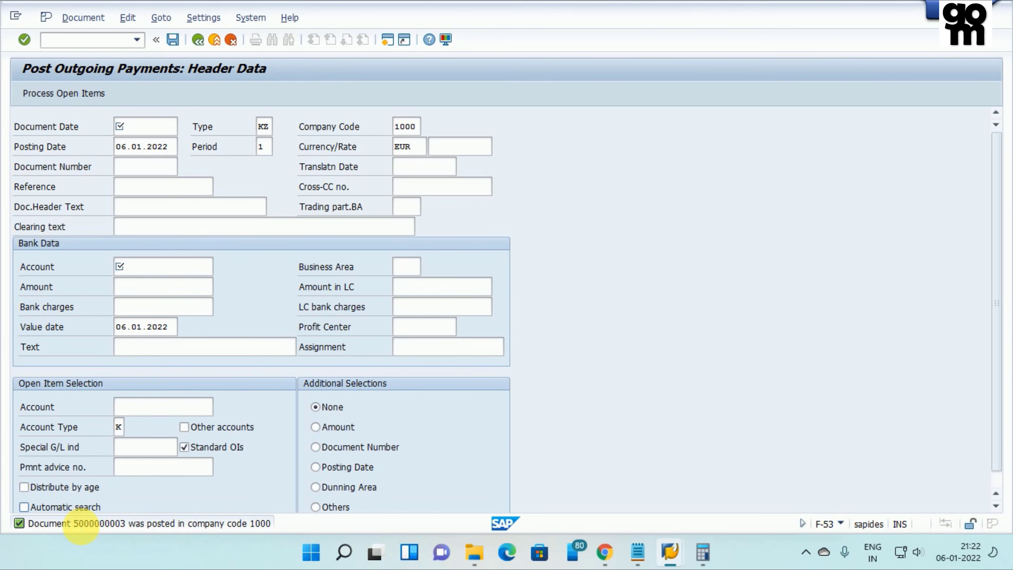
left_click_drag(82, 118, 400, 131)
key("ctrl+c")
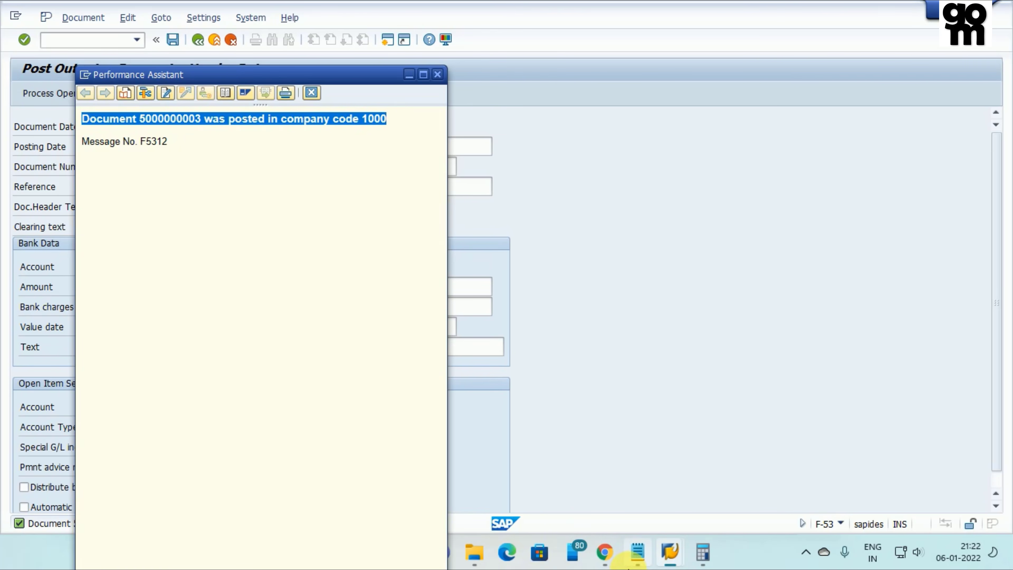
left_click(640, 553)
left_click(390, 451)
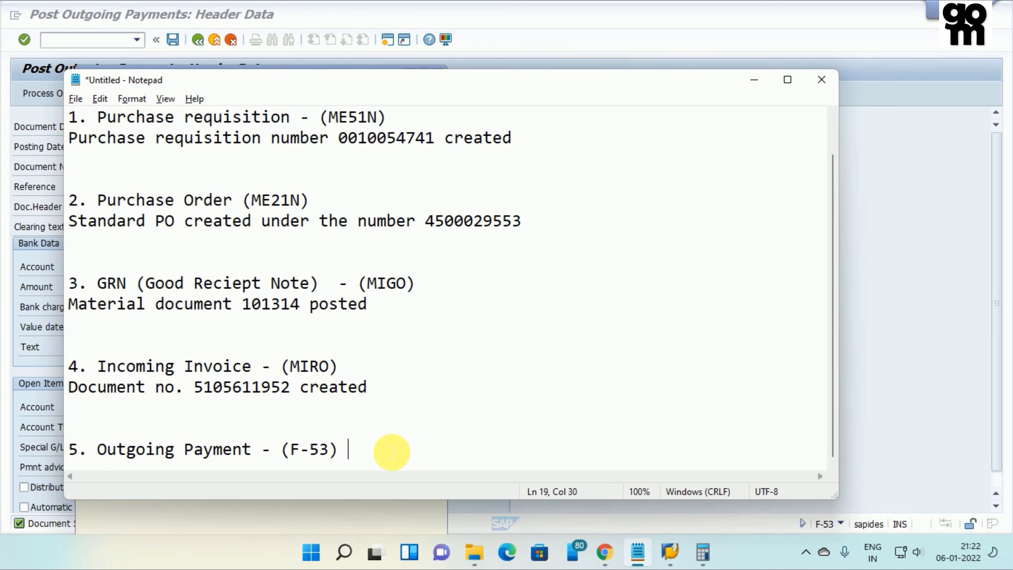
key("Return")
key("Return")
key("ctrl+v")
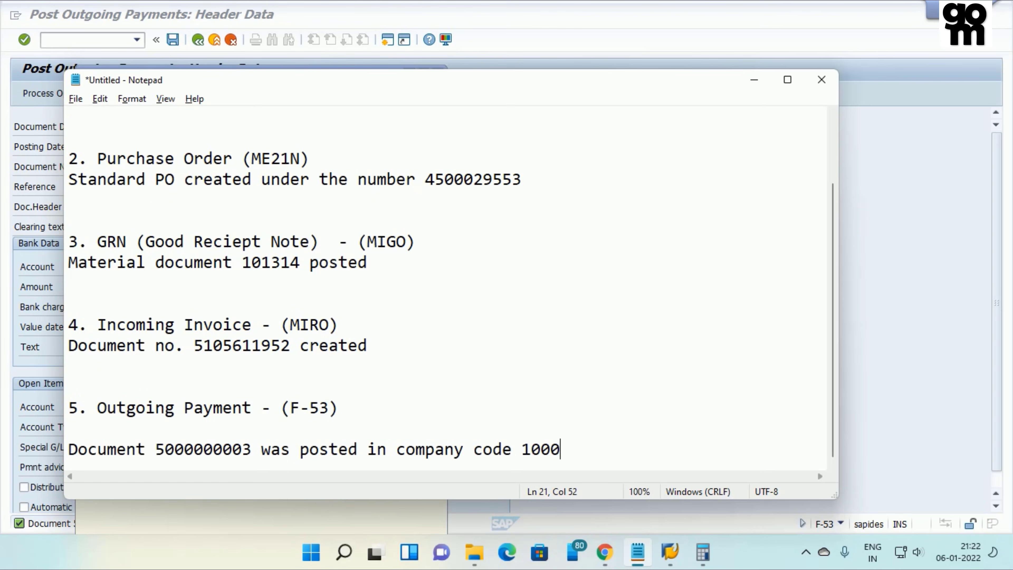
Step: Return from Notepad to the FBL1N vendor line item window
key("alt+Tab")
left_click(905, 275)
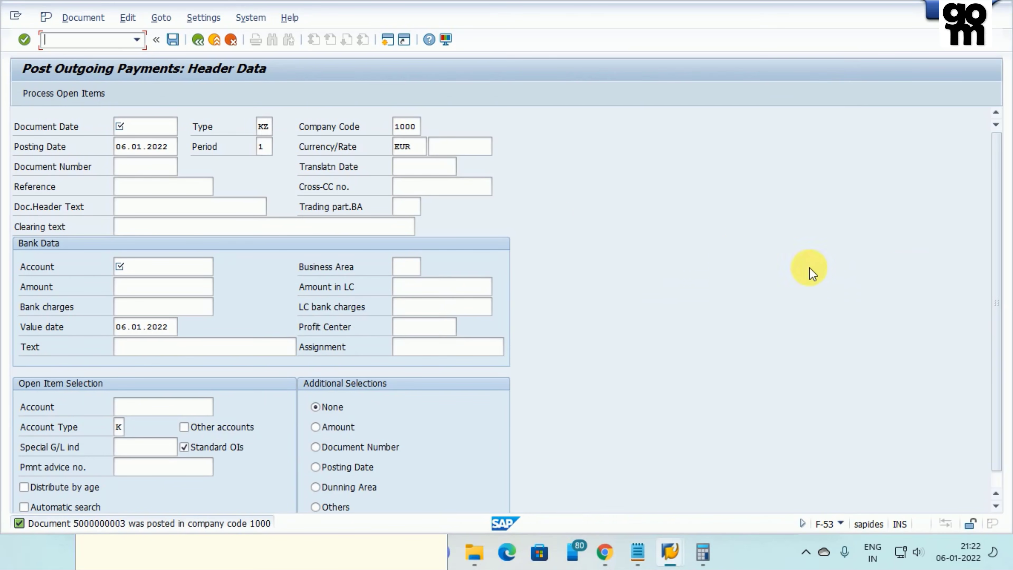
key("alt+Tab")
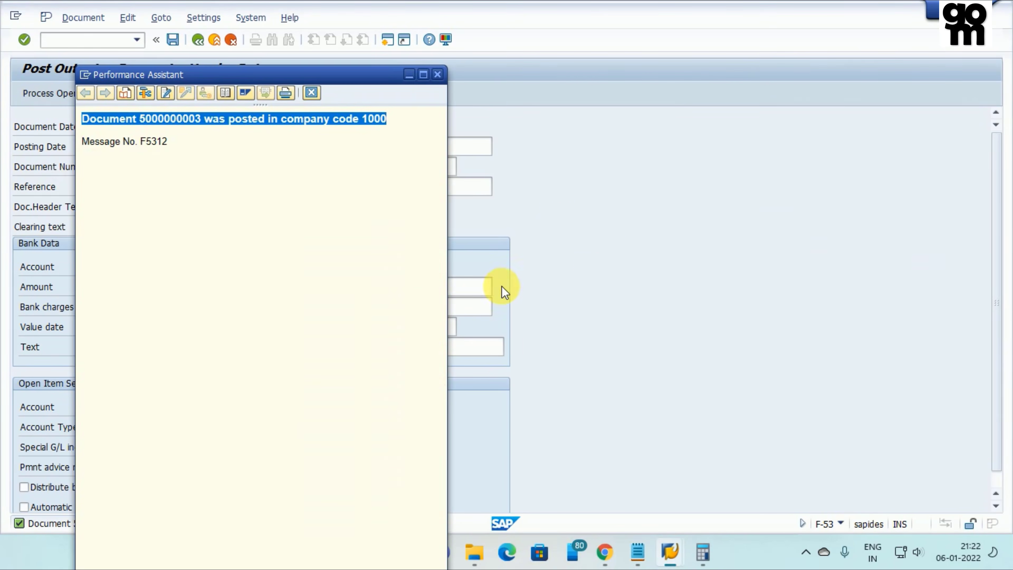
left_click(533, 284)
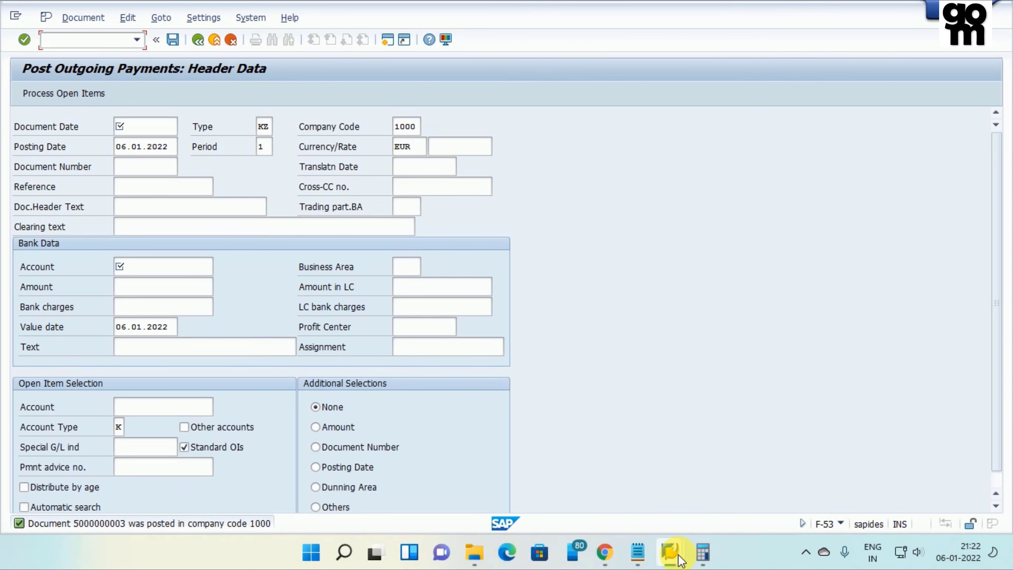
mouse_move(679, 554)
left_click(780, 487)
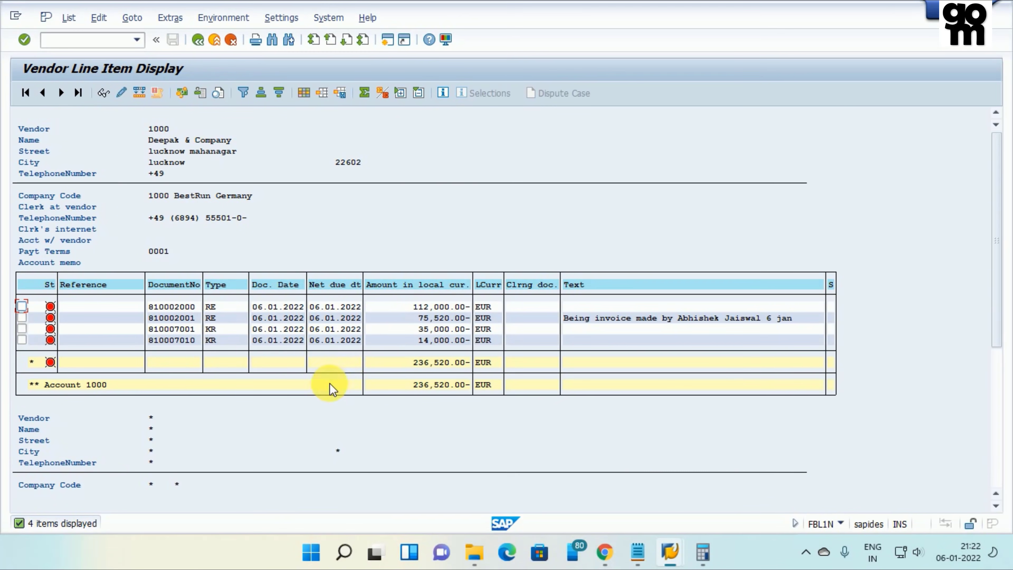
left_click(198, 40)
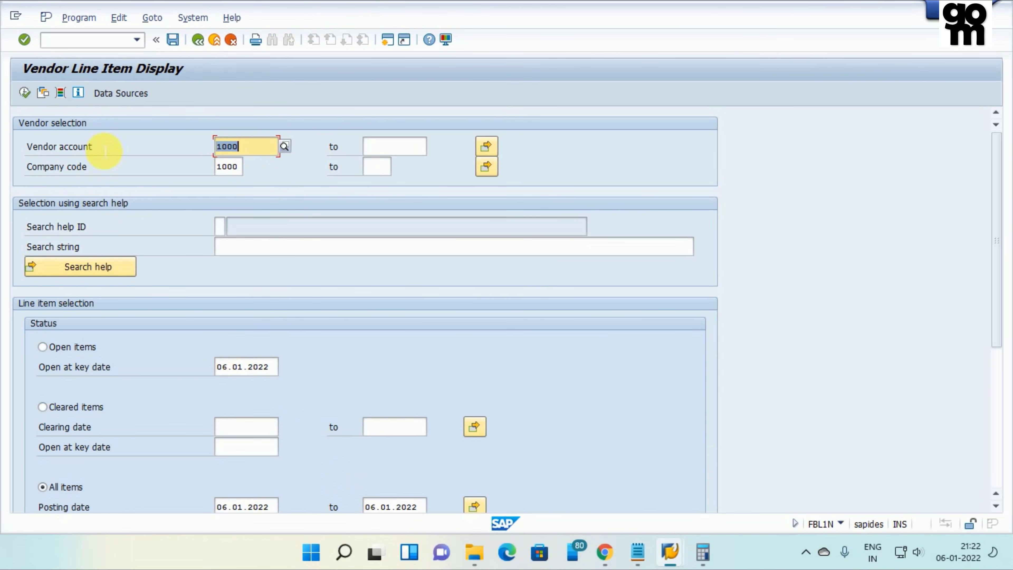
left_click(24, 94)
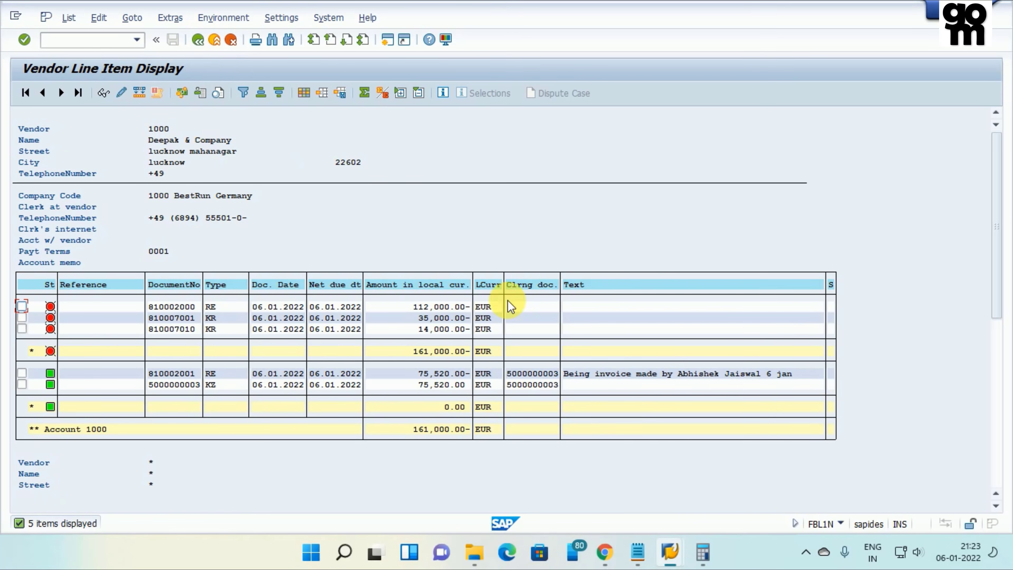
left_click(637, 551)
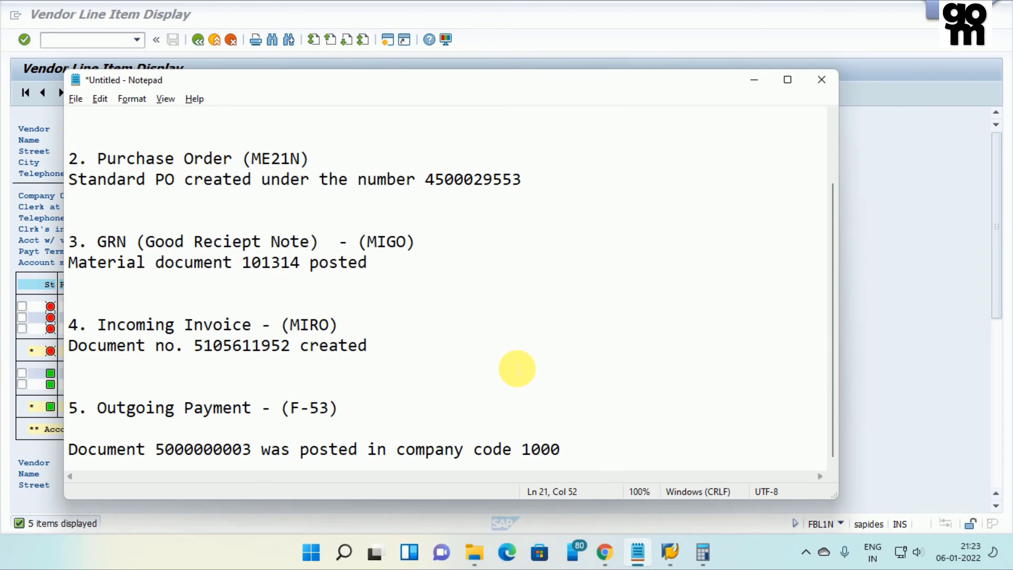